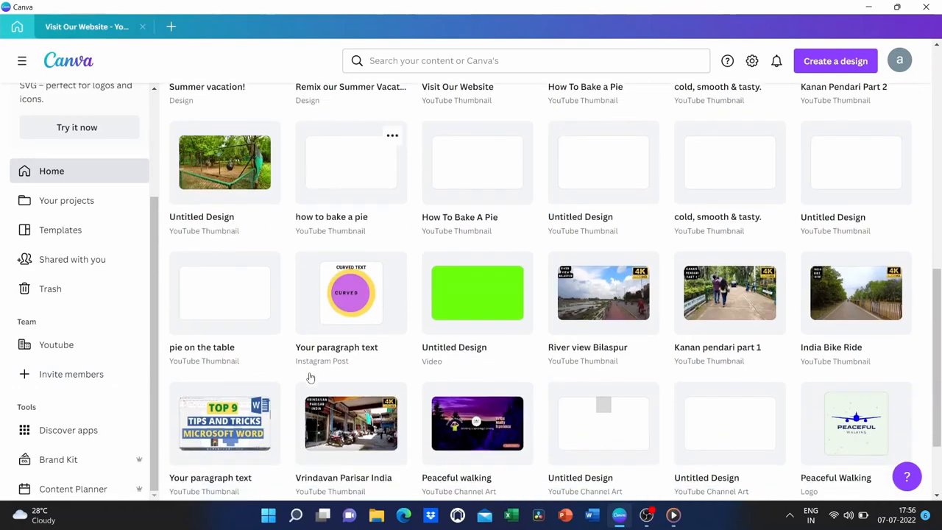
{"action": "scroll", "coordinate": [309, 377], "scroll_direction": "up", "scroll_amount": 10}
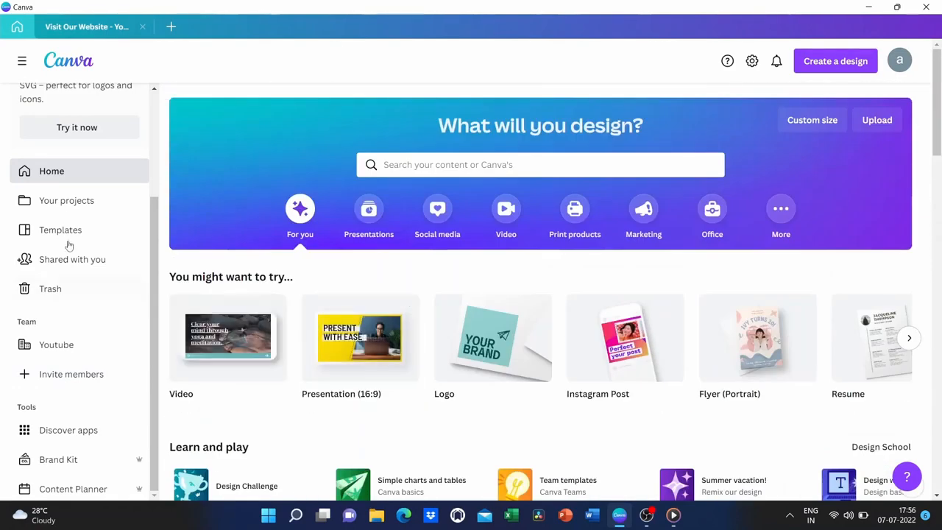
{"action": "left_click", "coordinate": [64, 200]}
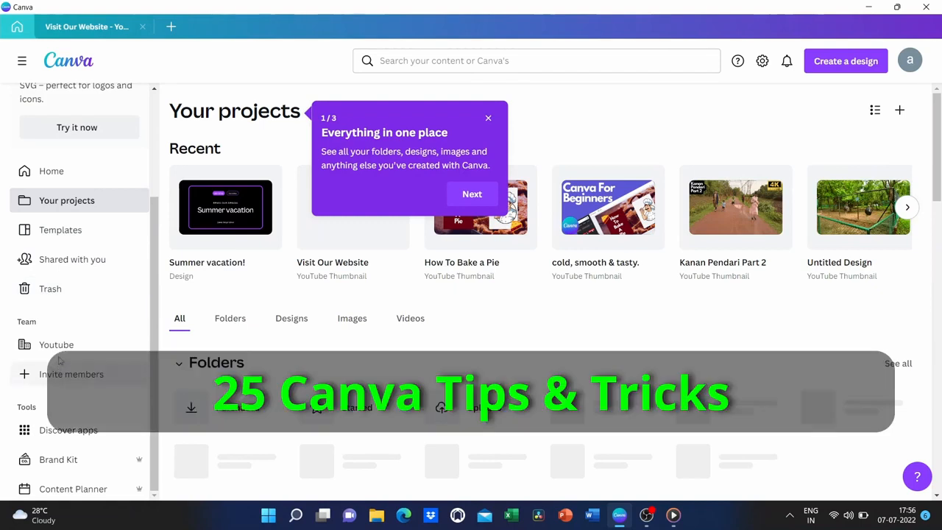
{"action": "left_click", "coordinate": [58, 425]}
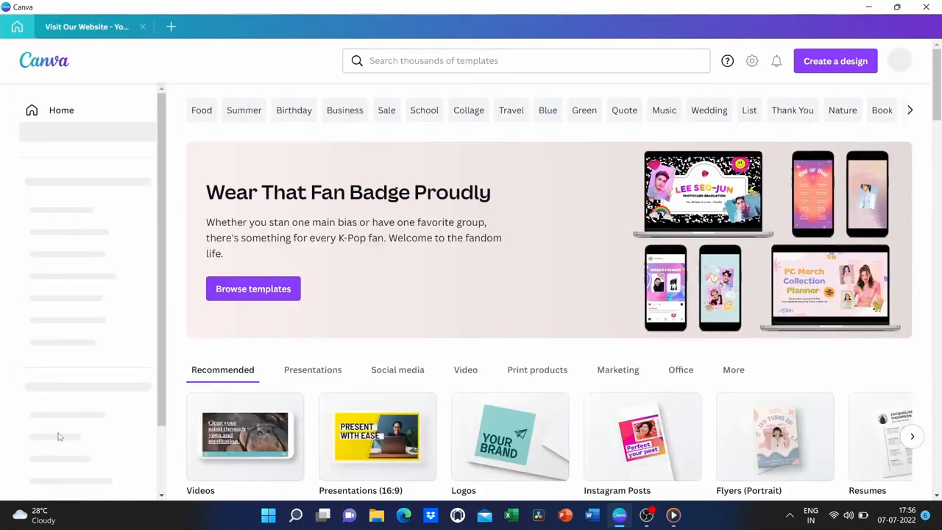
{"action": "left_click", "coordinate": [56, 103]}
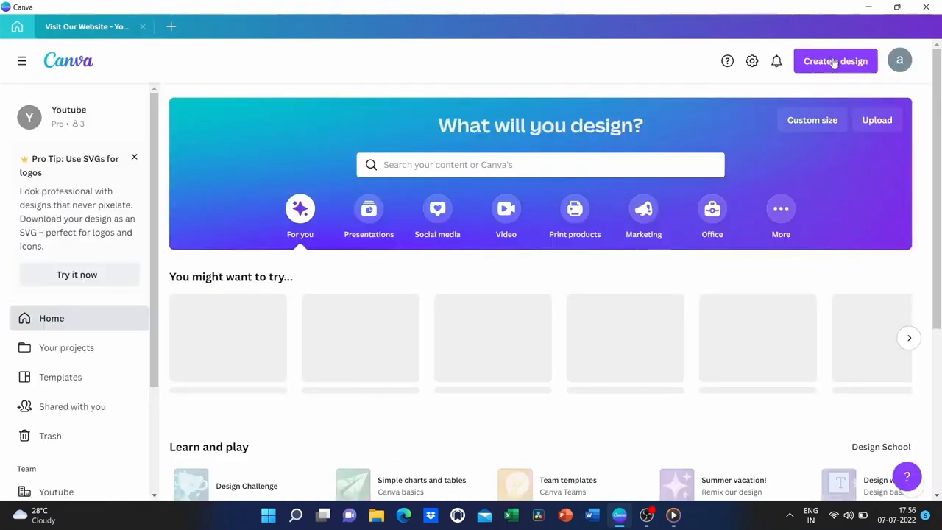
{"action": "scroll", "coordinate": [605, 381], "scroll_direction": "down", "scroll_amount": 3}
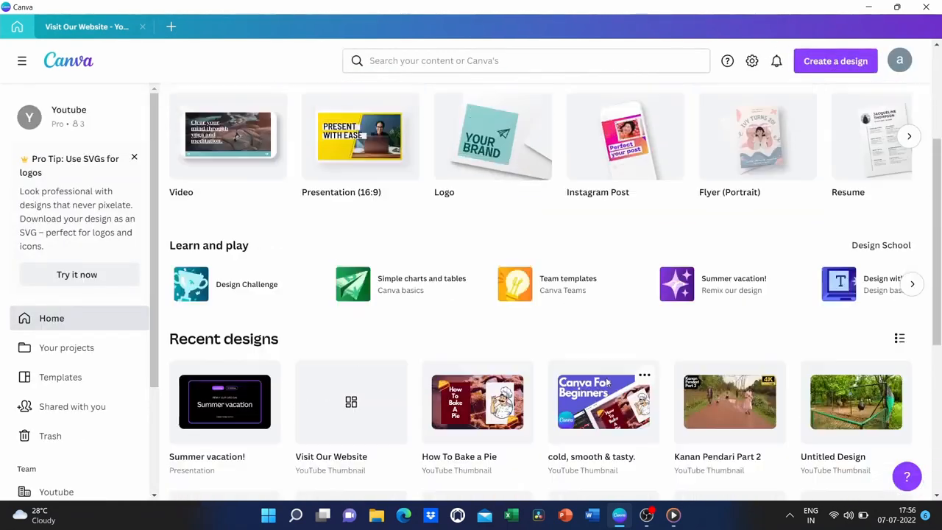
{"action": "scroll", "coordinate": [607, 383], "scroll_direction": "up", "scroll_amount": 3}
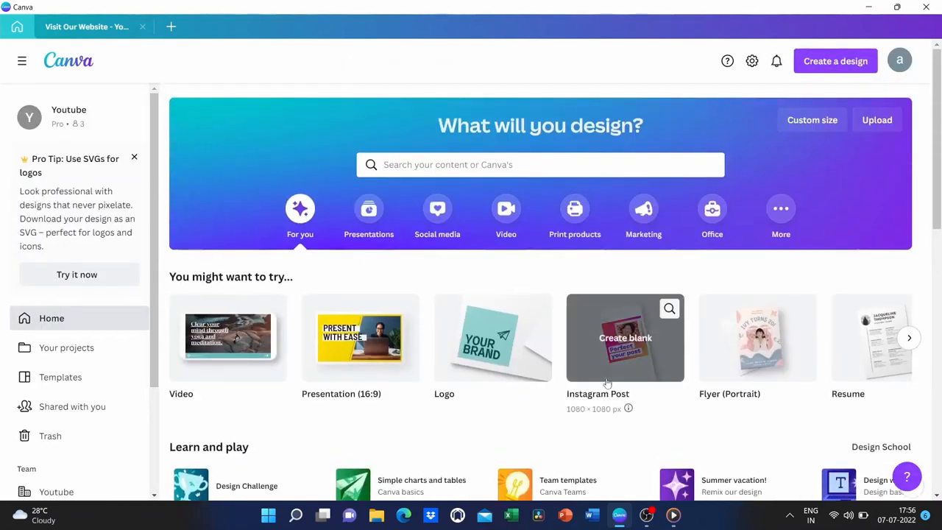
- Switch to the open Visit Our Website design and show the full collection of frame elements
{"action": "left_click", "coordinate": [81, 26]}
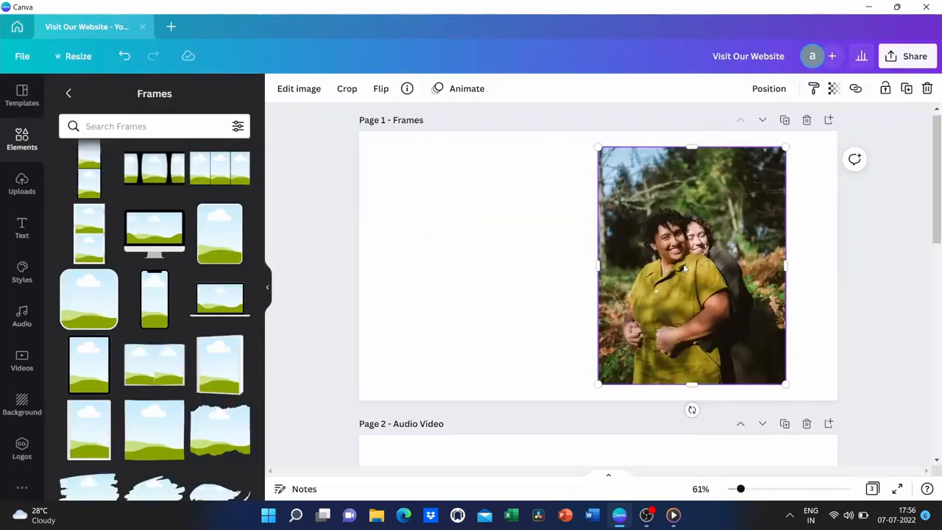
{"action": "left_click", "coordinate": [69, 95]}
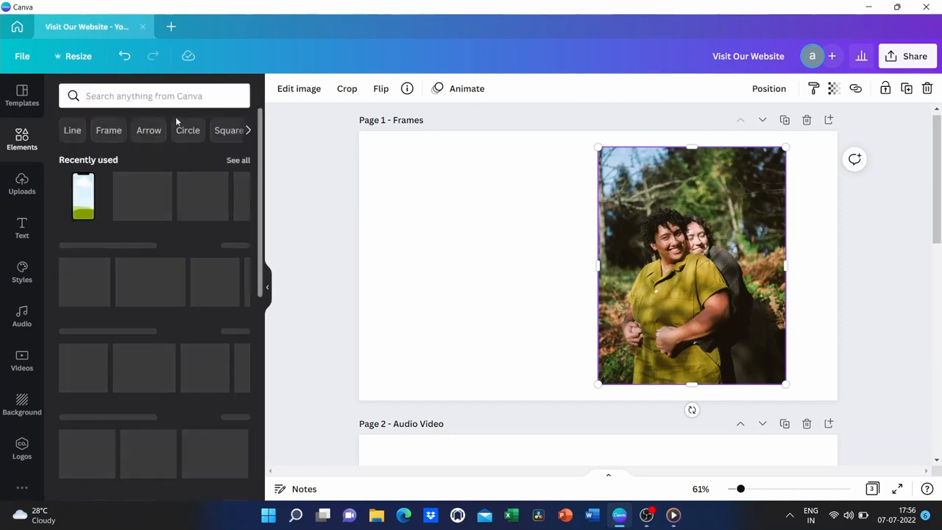
{"action": "scroll", "coordinate": [184, 316], "scroll_direction": "down", "scroll_amount": 8}
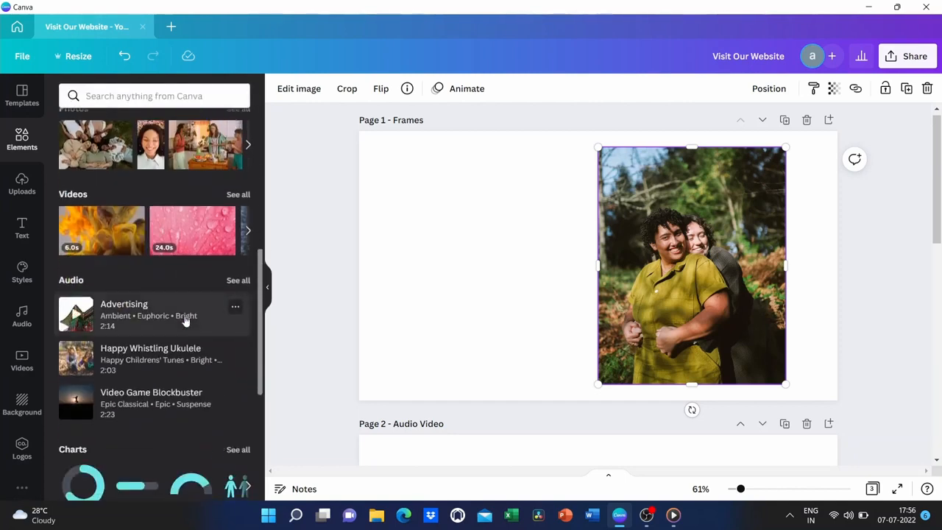
{"action": "left_click", "coordinate": [236, 392]}
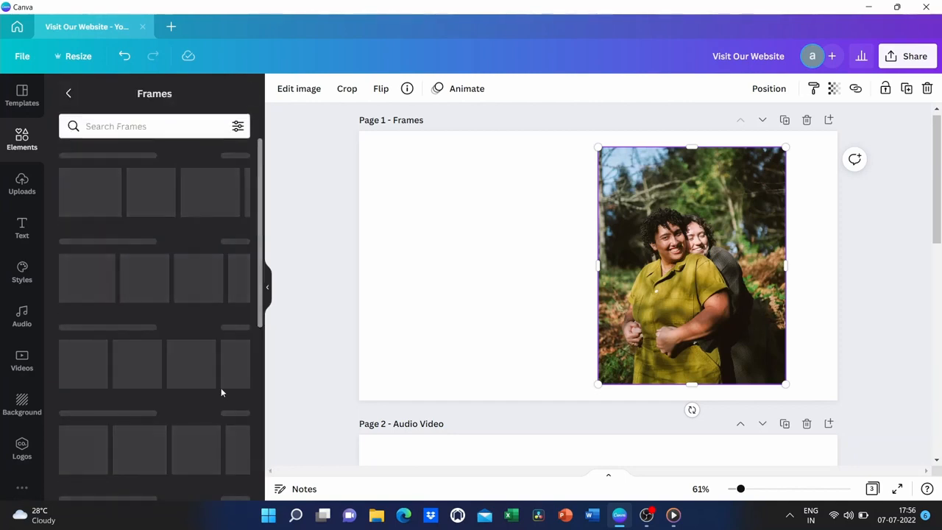
- Insert the black smartphone frame onto page 1, Frames
{"action": "scroll", "coordinate": [181, 374], "scroll_direction": "down", "scroll_amount": 5}
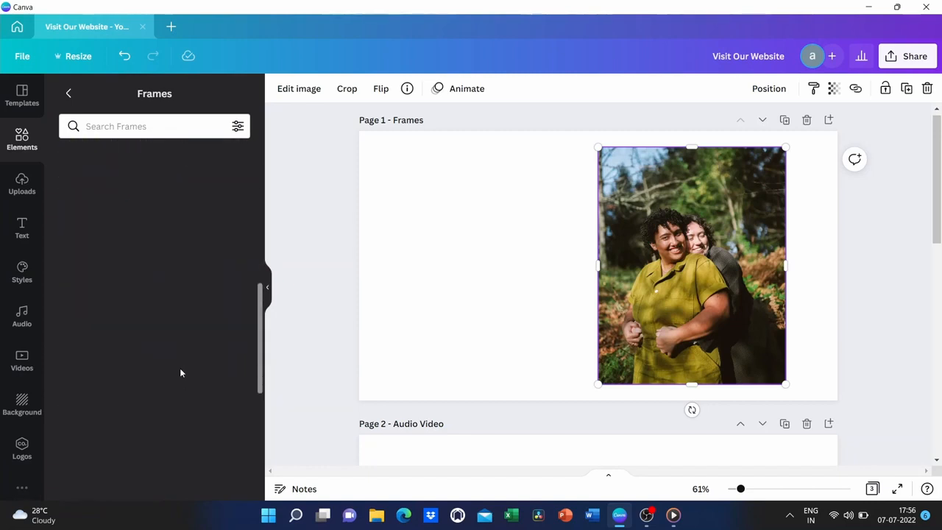
{"action": "scroll", "coordinate": [180, 373], "scroll_direction": "down", "scroll_amount": 2}
{"action": "scroll", "coordinate": [181, 373], "scroll_direction": "down", "scroll_amount": 3}
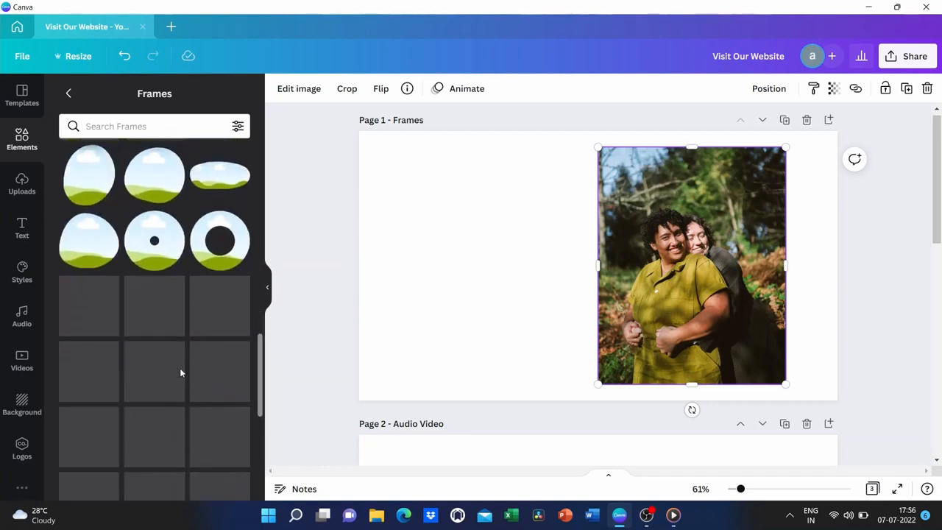
{"action": "scroll", "coordinate": [180, 373], "scroll_direction": "up", "scroll_amount": 5}
{"action": "scroll", "coordinate": [180, 372], "scroll_direction": "up", "scroll_amount": 3}
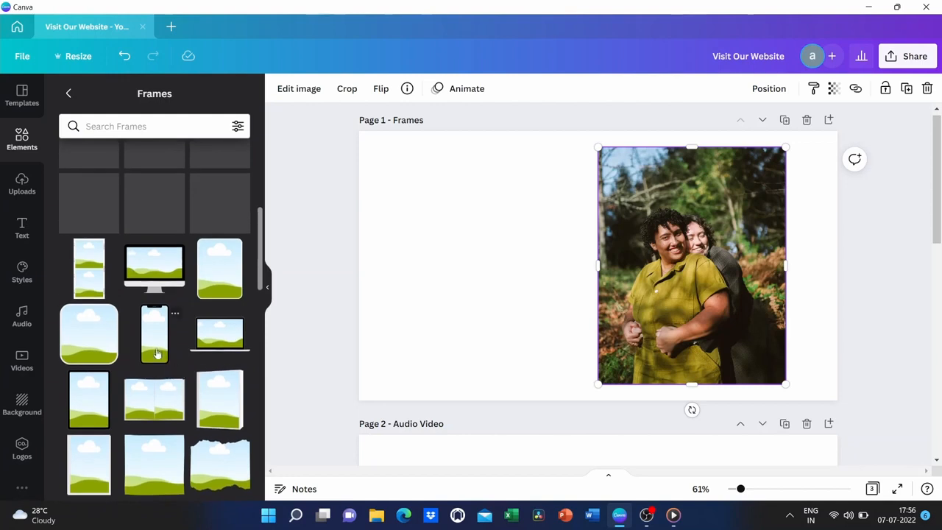
{"action": "left_click", "coordinate": [156, 336]}
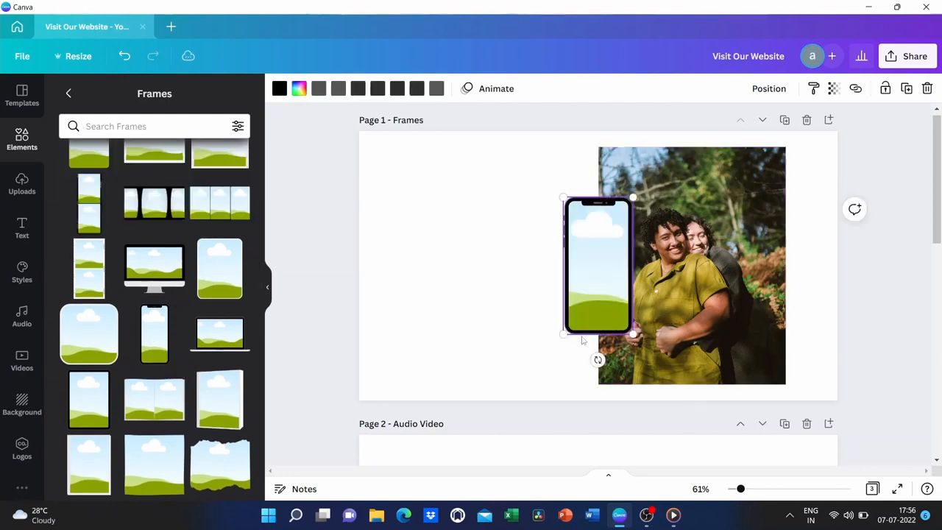
- Move the phone frame onto the empty area beside the couple photo and enlarge it to nearly the page height
{"action": "left_click_drag", "start_coordinate": [596, 281], "coordinate": [445, 271]}
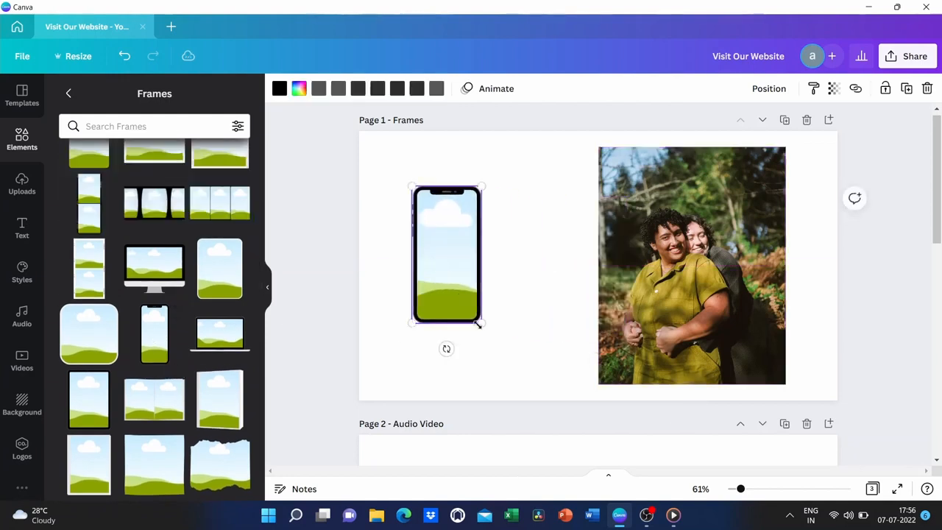
{"action": "left_click_drag", "start_coordinate": [481, 322], "coordinate": [547, 448]}
{"action": "left_click_drag", "start_coordinate": [491, 331], "coordinate": [477, 289]}
- Place the couple photo inside the phone frame, then shrink the filled frame slightly and center it vertically on the page
{"action": "left_click_drag", "start_coordinate": [666, 308], "coordinate": [580, 323]}
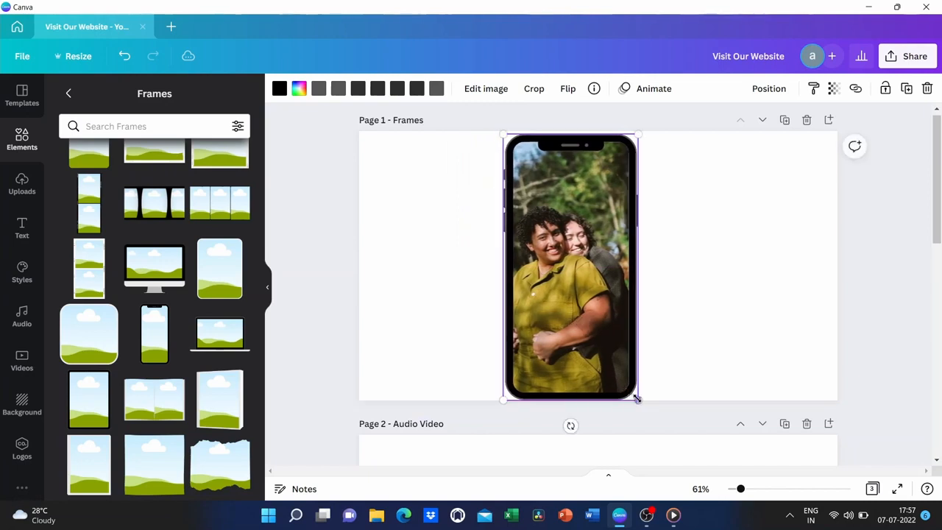
{"action": "left_click_drag", "start_coordinate": [625, 391], "coordinate": [616, 360]}
{"action": "left_click_drag", "start_coordinate": [588, 292], "coordinate": [591, 309]}
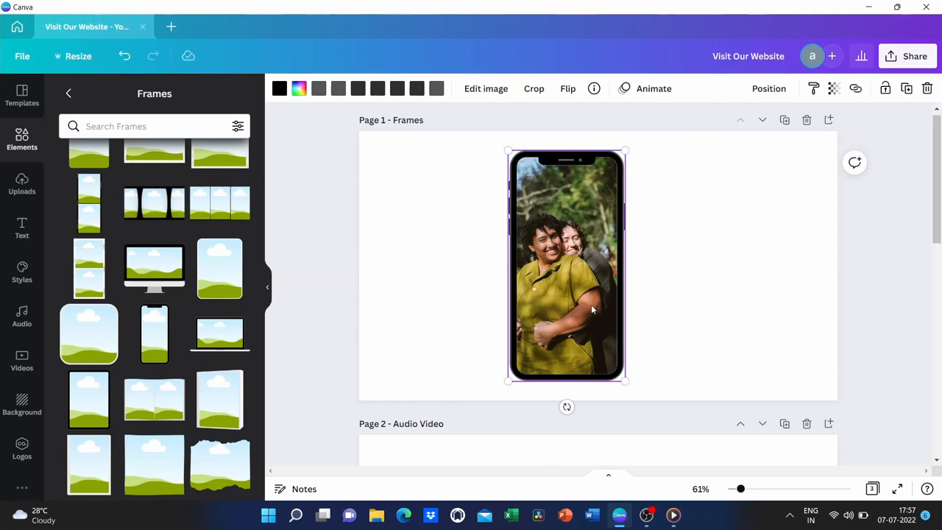
- Enlarge the photo within the phone frame and reposition it so both faces fill the phone screen
{"action": "double_click", "coordinate": [591, 304]}
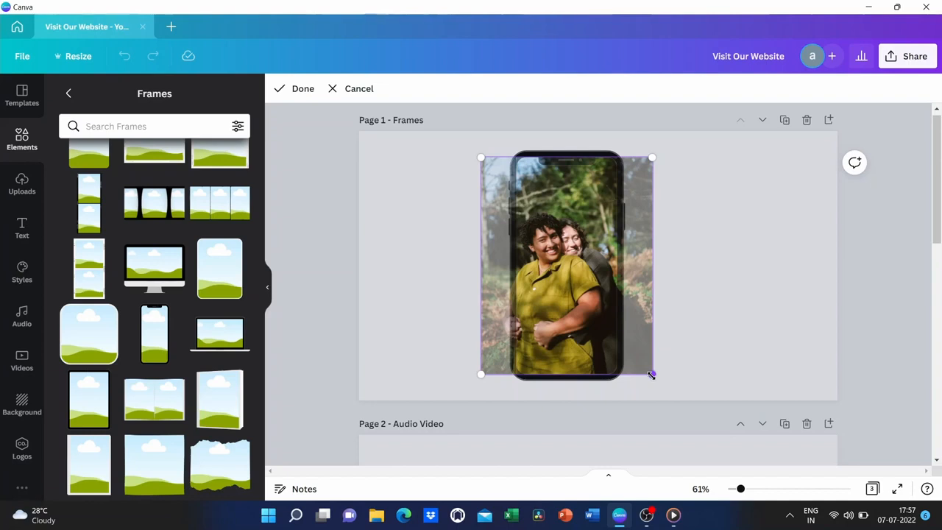
{"action": "left_click_drag", "start_coordinate": [651, 375], "coordinate": [792, 487]}
{"action": "left_click_drag", "start_coordinate": [715, 340], "coordinate": [668, 297]}
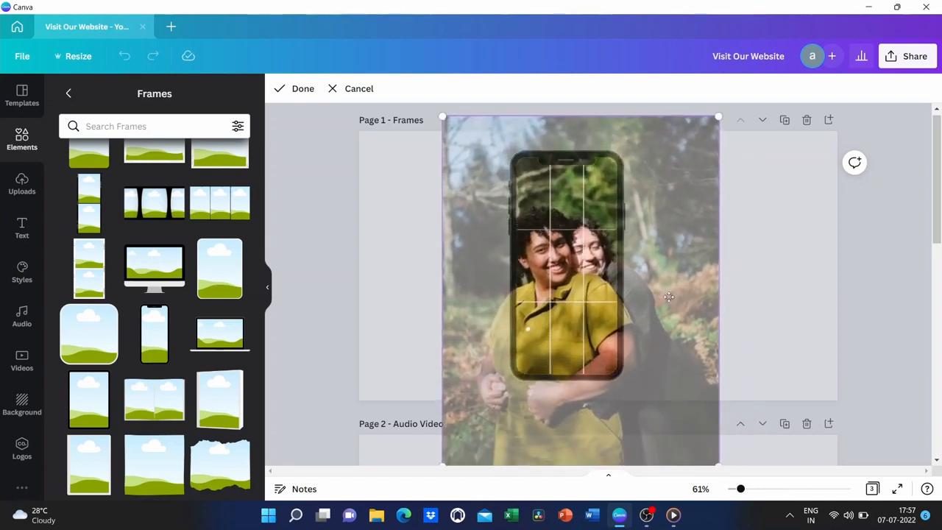
{"action": "left_click", "coordinate": [765, 267]}
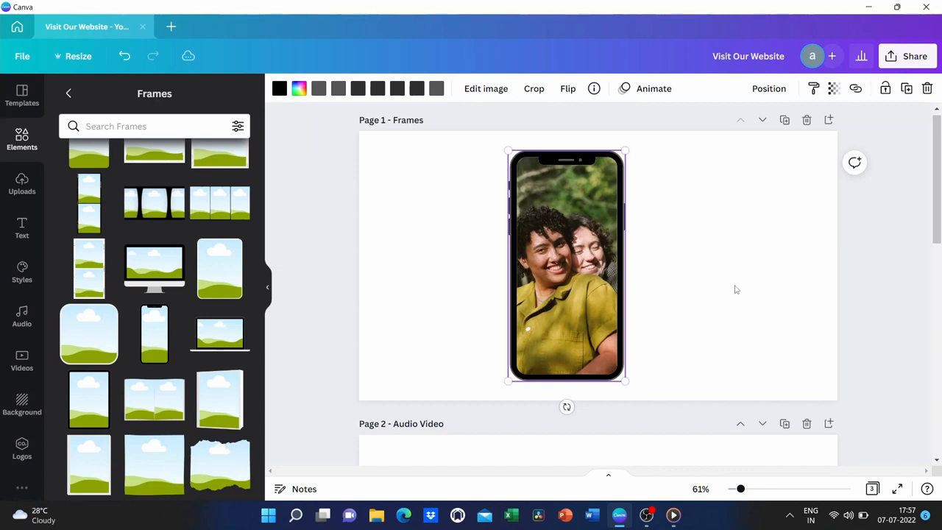
- Add the 13-second Business video of the masked man by the closed sign to page 2 and set it as the page background
{"action": "left_click", "coordinate": [67, 93]}
{"action": "scroll", "coordinate": [416, 307], "scroll_direction": "down", "scroll_amount": 3}
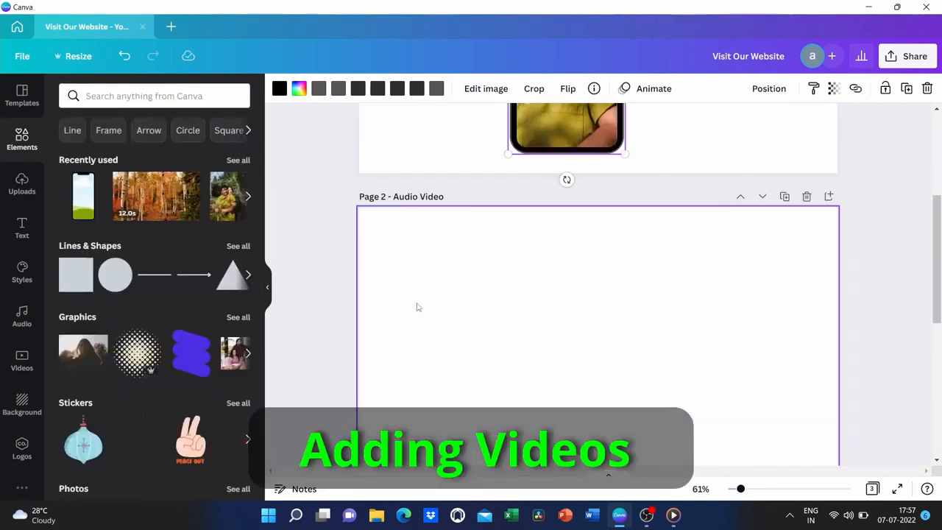
{"action": "scroll", "coordinate": [416, 306], "scroll_direction": "down", "scroll_amount": 1}
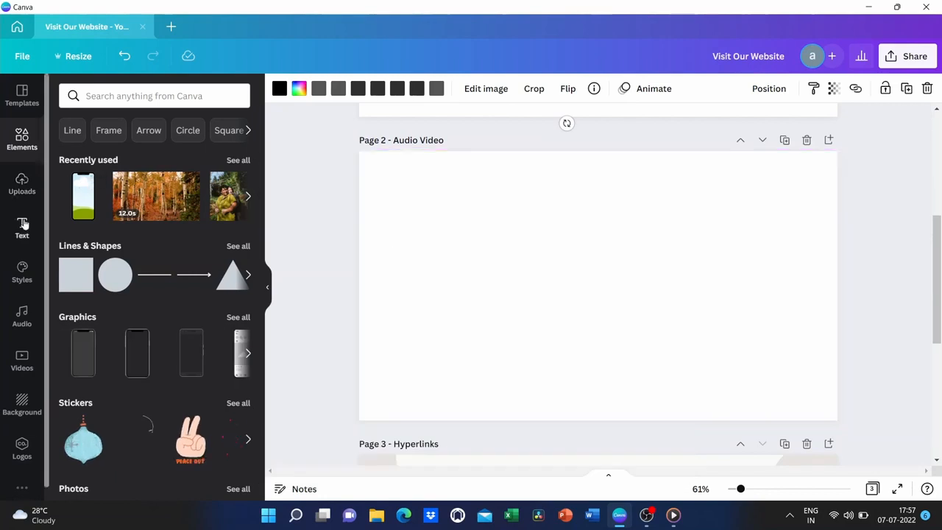
{"action": "left_click", "coordinate": [22, 358]}
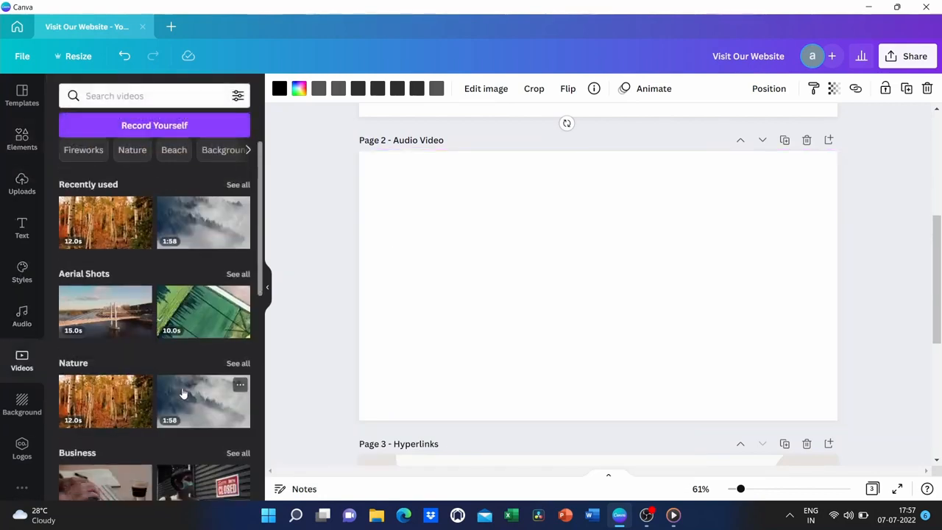
{"action": "scroll", "coordinate": [183, 392], "scroll_direction": "down", "scroll_amount": 2}
{"action": "left_click_drag", "start_coordinate": [189, 337], "coordinate": [454, 214]}
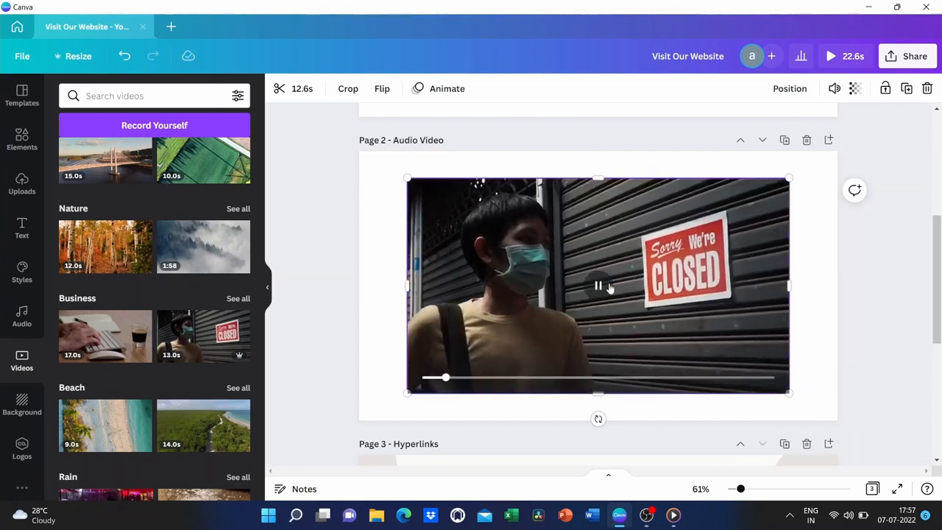
{"action": "right_click", "coordinate": [487, 264]}
{"action": "left_click", "coordinate": [527, 428]}
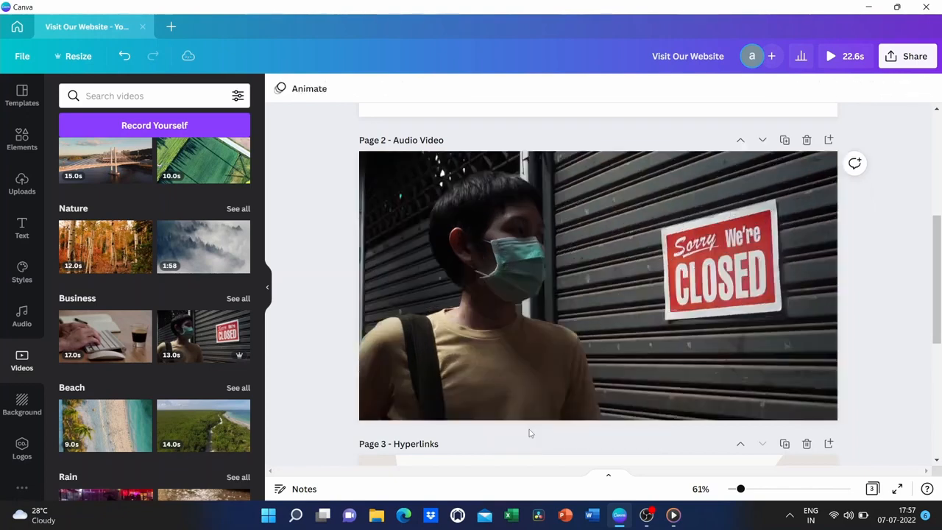
- Try adjusting the start of the trim range on page 2's background video
{"action": "left_click", "coordinate": [593, 274]}
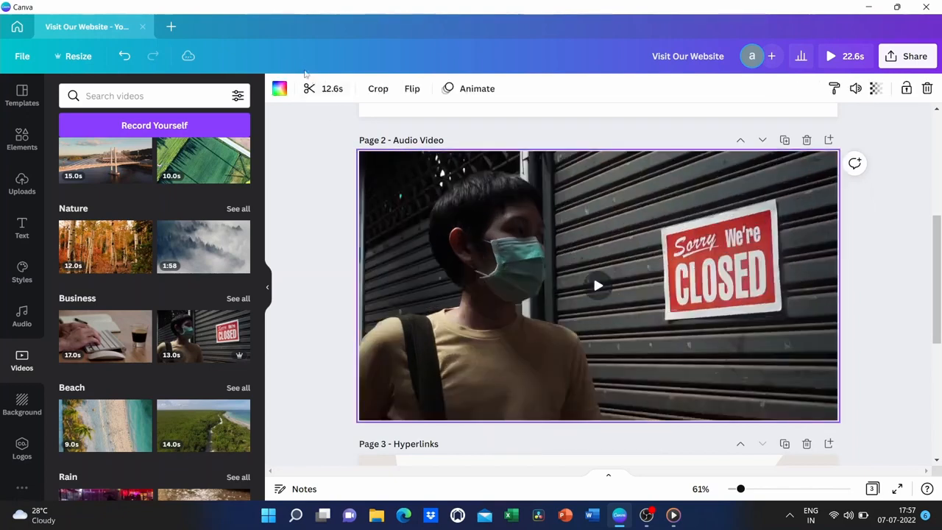
{"action": "left_click", "coordinate": [314, 88]}
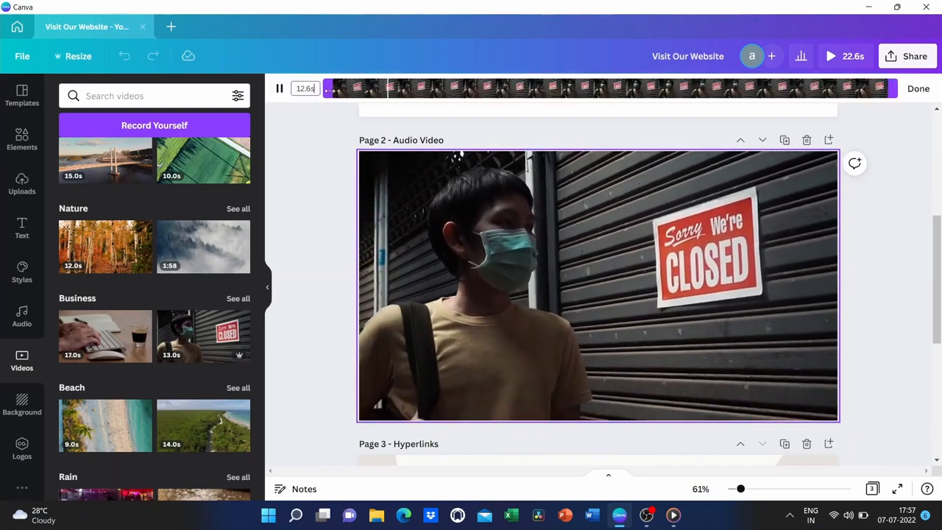
{"action": "mouse_move", "coordinate": [332, 88]}
{"action": "left_mouse_down"}
{"action": "mouse_move", "coordinate": [681, 87]}
{"action": "mouse_move", "coordinate": [326, 88]}
{"action": "left_mouse_up"}
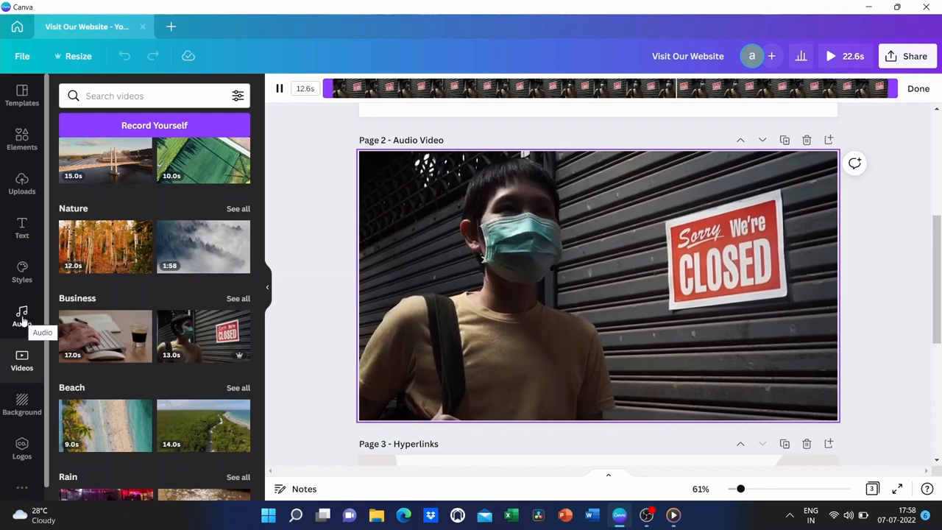
- Add the Pop audio track "Is This Love a Waiting Game" to page 2
{"action": "left_click", "coordinate": [22, 314]}
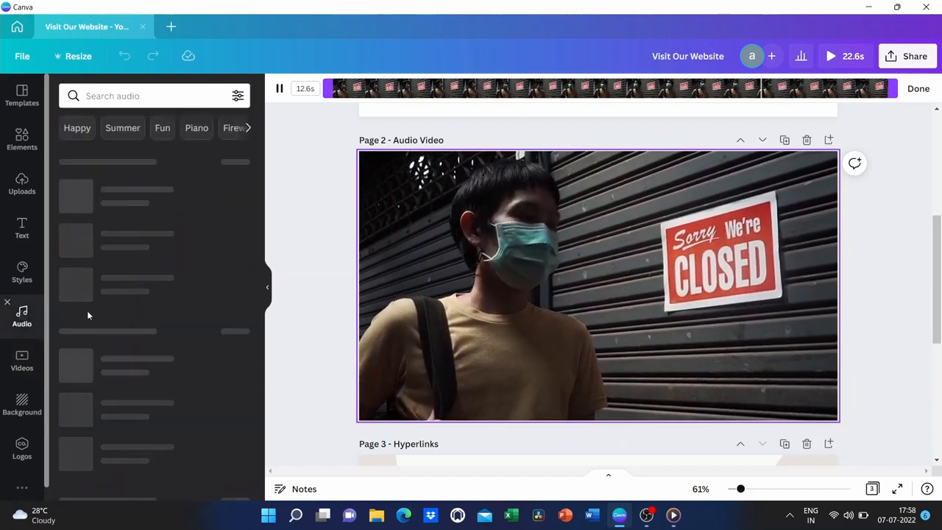
{"action": "scroll", "coordinate": [173, 378], "scroll_direction": "down", "scroll_amount": 3}
{"action": "scroll", "coordinate": [172, 378], "scroll_direction": "down", "scroll_amount": 2}
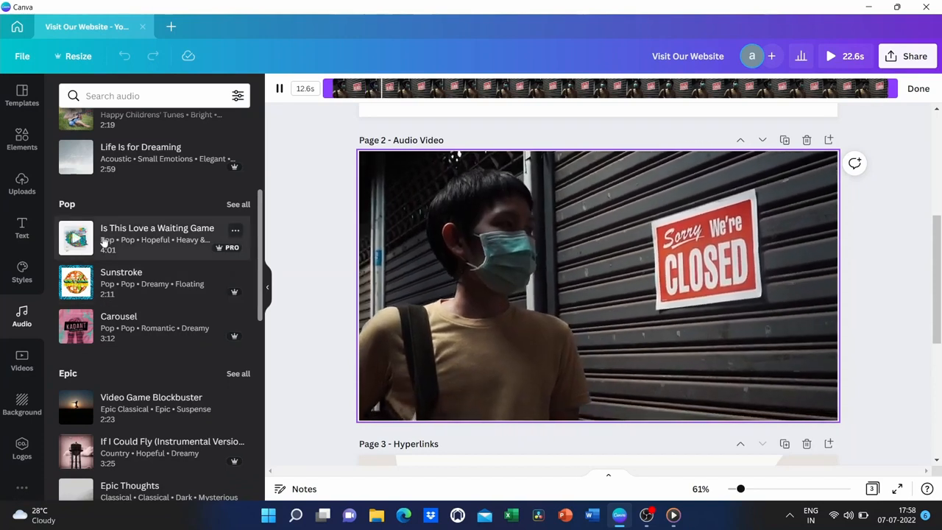
{"action": "left_click_drag", "start_coordinate": [116, 236], "coordinate": [420, 283]}
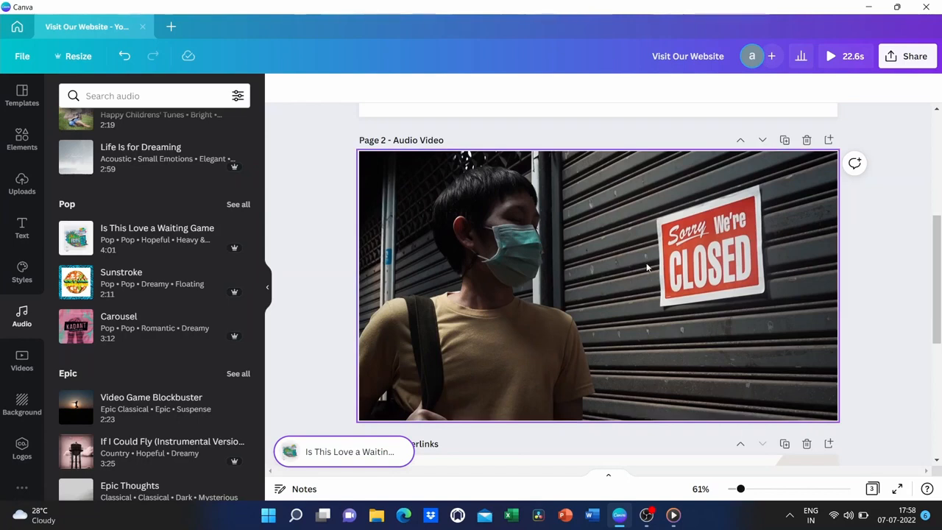
- Check the design's download file type, then close the sharing options and go to page 3, Hyperlinks
{"action": "left_click", "coordinate": [907, 57]}
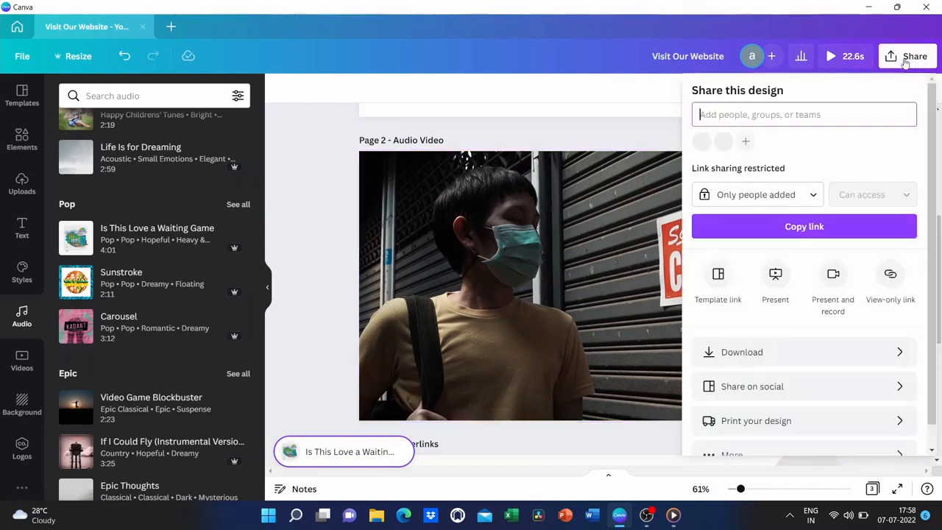
{"action": "left_click", "coordinate": [765, 353]}
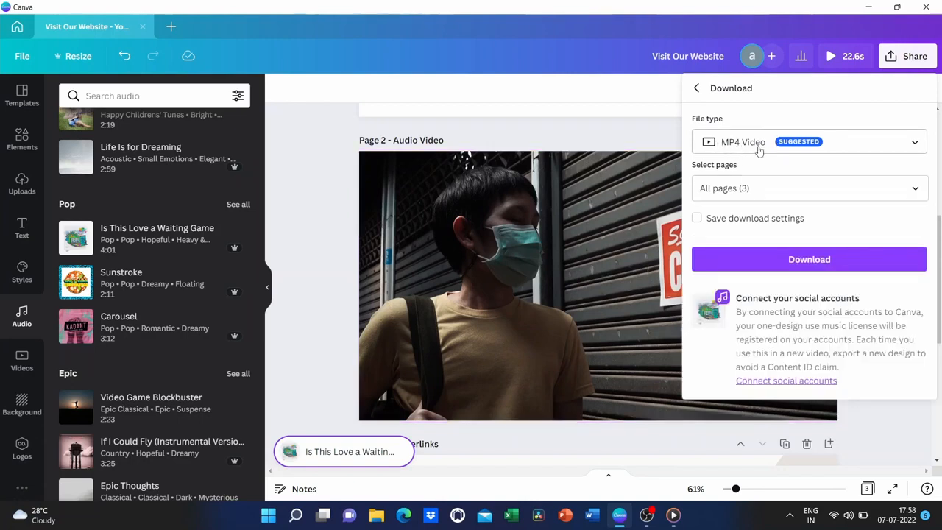
{"action": "left_click", "coordinate": [697, 89]}
{"action": "scroll", "coordinate": [359, 214], "scroll_direction": "down", "scroll_amount": 3}
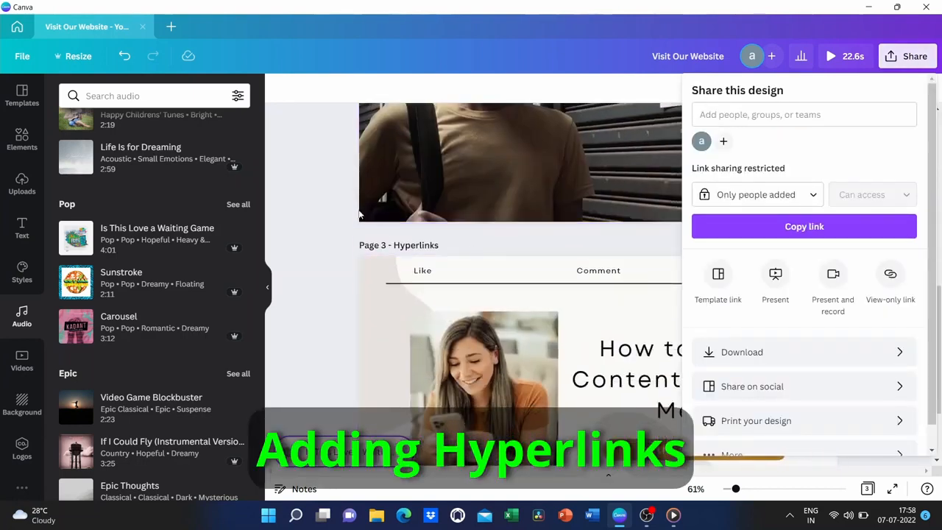
{"action": "left_click", "coordinate": [299, 212]}
{"action": "scroll", "coordinate": [651, 356], "scroll_direction": "down", "scroll_amount": 3}
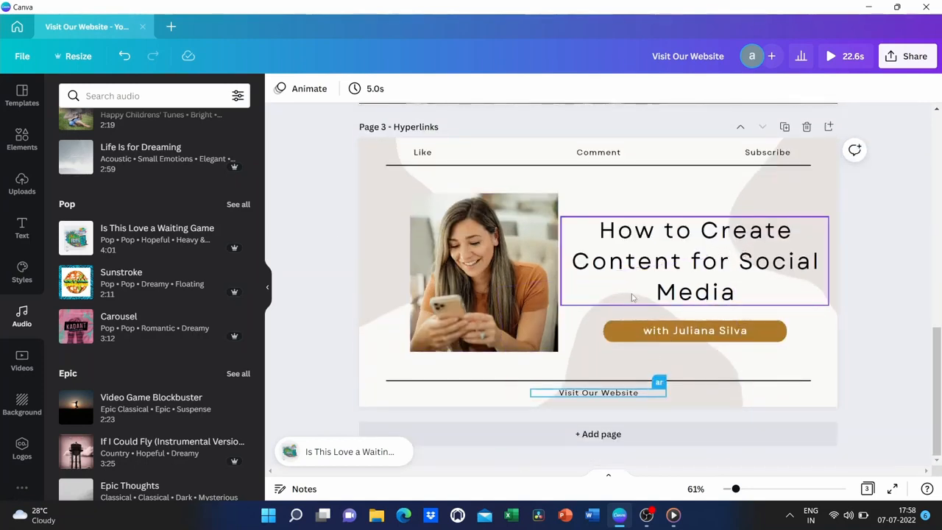
- Try to link the "Visit Our Website" text on page 3 to "youtube. dfiahfakjlf"
{"action": "left_click", "coordinate": [370, 234]}
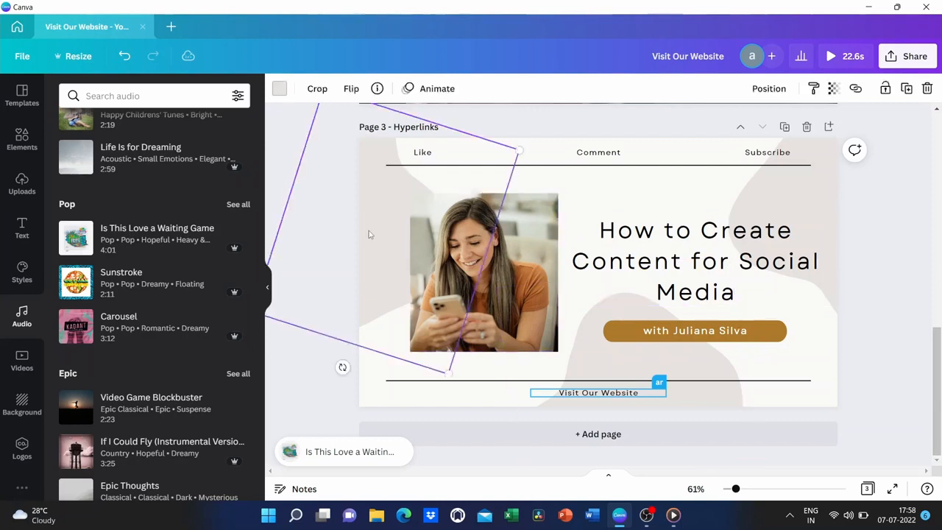
{"action": "left_click", "coordinate": [603, 394]}
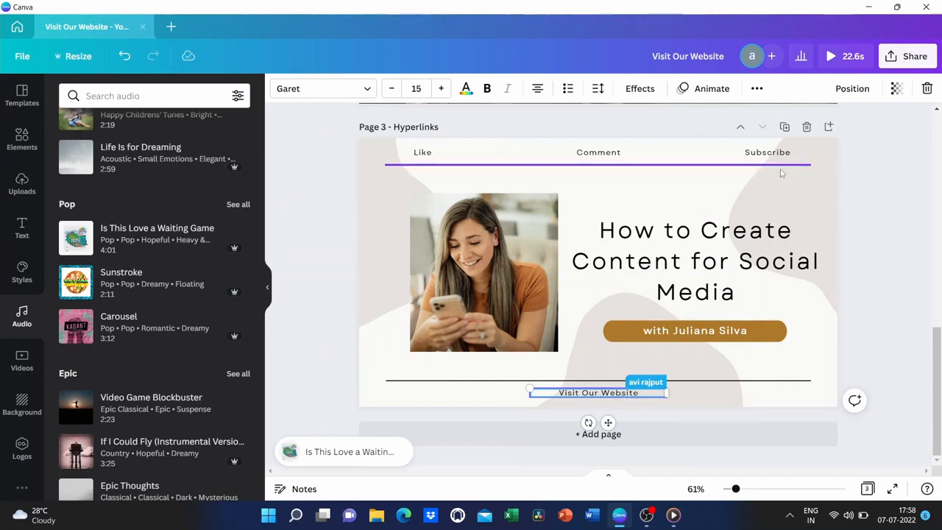
{"action": "left_click", "coordinate": [757, 89]}
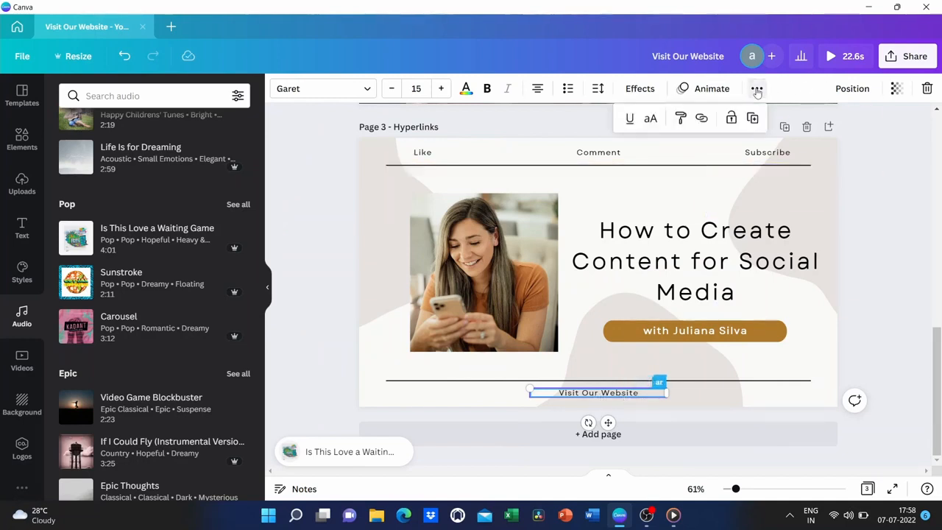
{"action": "left_click", "coordinate": [700, 119]}
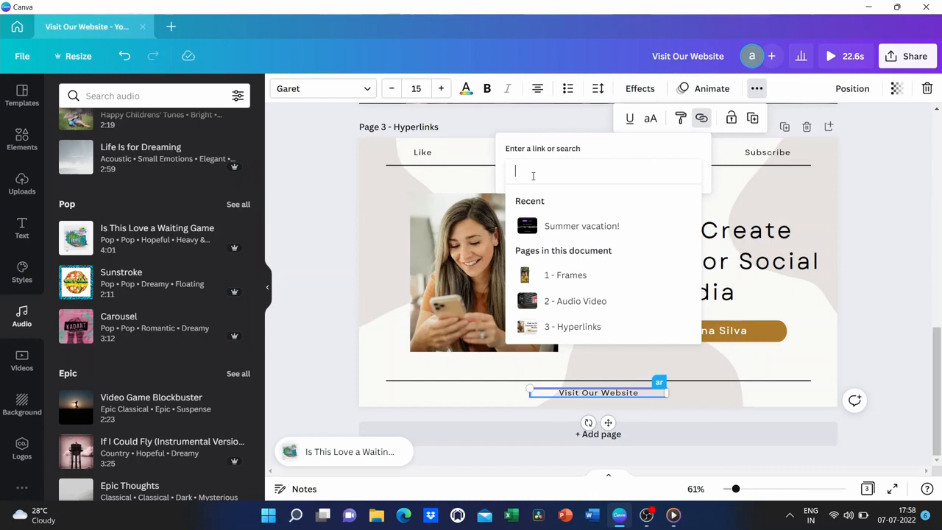
{"action": "type", "text": "you"}
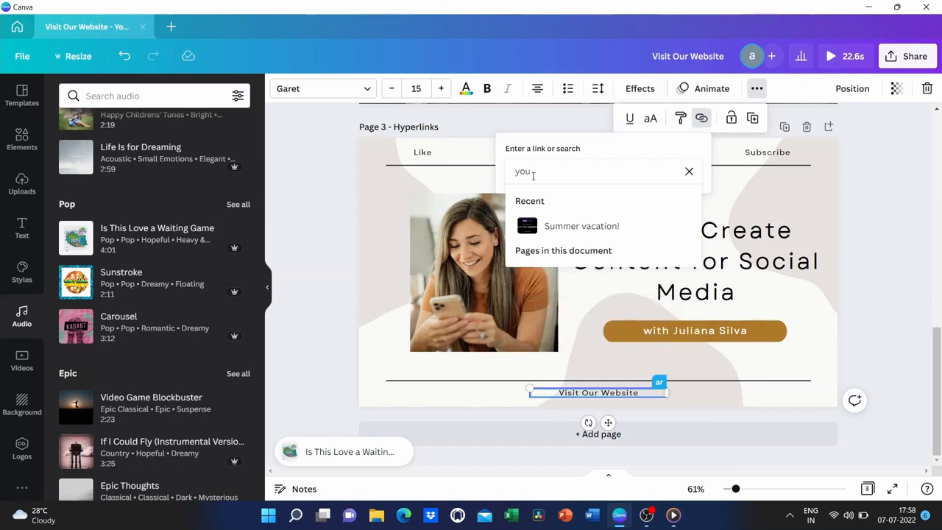
{"action": "type", "text": "tube. dfiahfakjlf"}
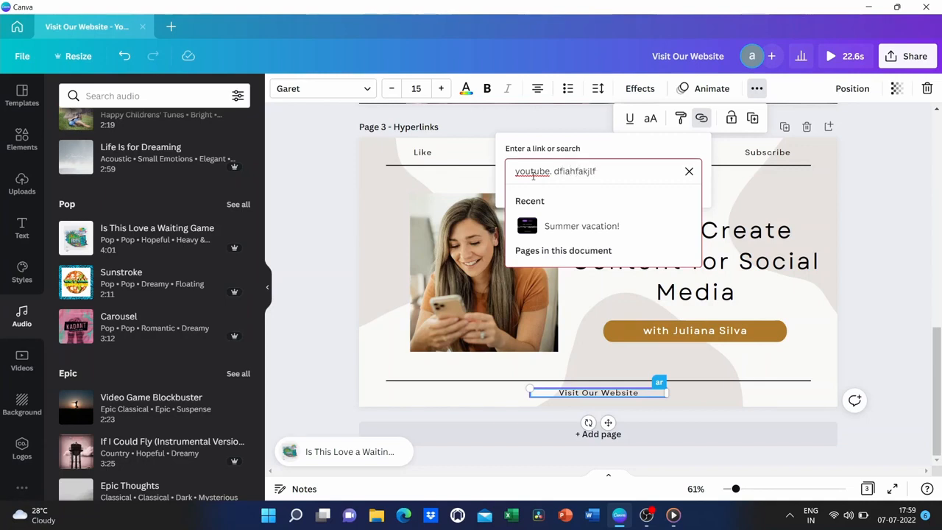
{"action": "key", "text": "Escape"}
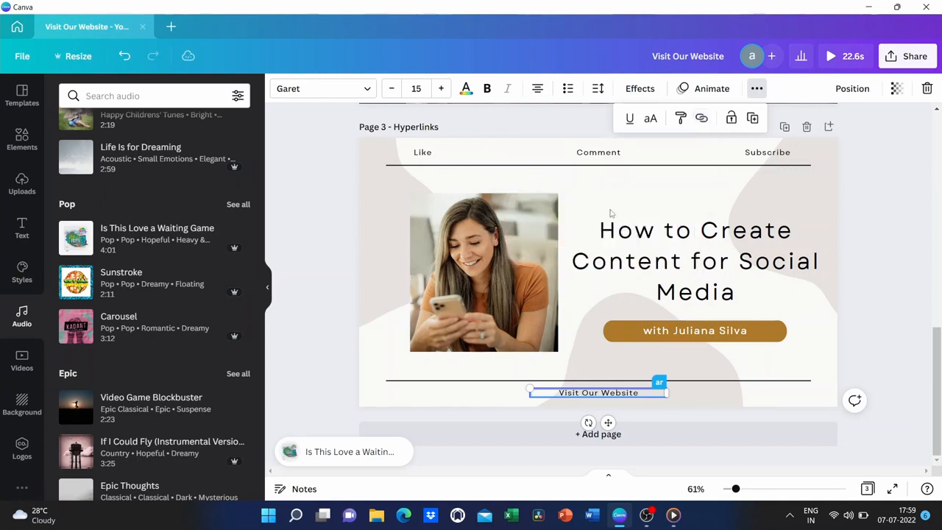
{"action": "left_click", "coordinate": [603, 392]}
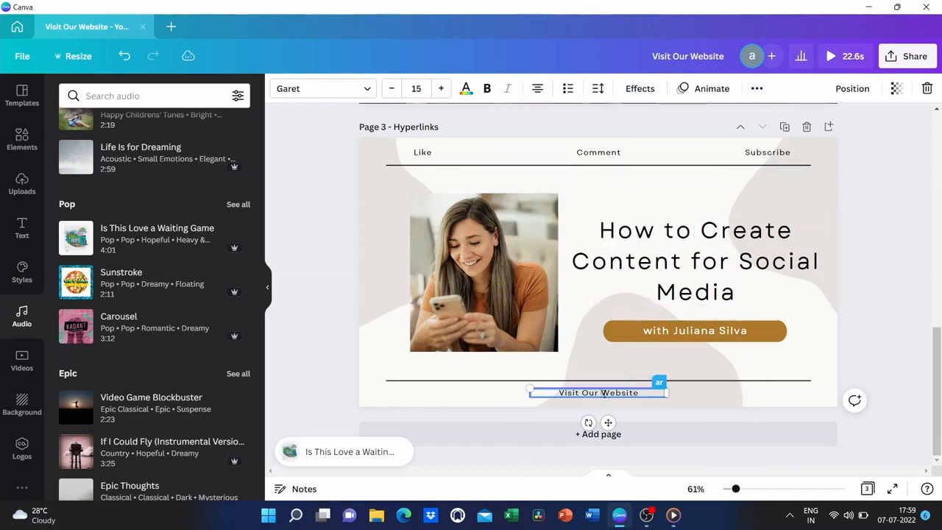
{"action": "left_click", "coordinate": [844, 236]}
- Add a blank page after the Hyperlinks page
{"action": "scroll", "coordinate": [662, 322], "scroll_direction": "down", "scroll_amount": 1}
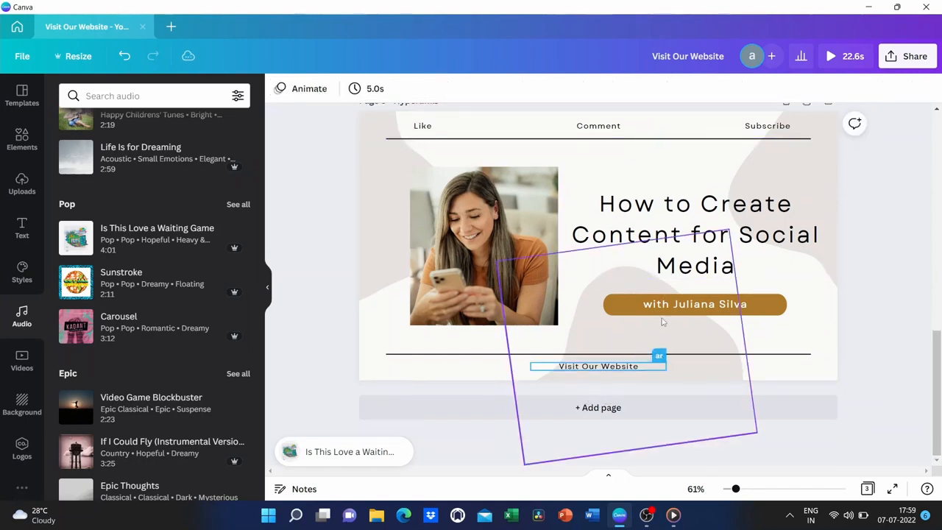
{"action": "scroll", "coordinate": [661, 321], "scroll_direction": "up", "scroll_amount": 1}
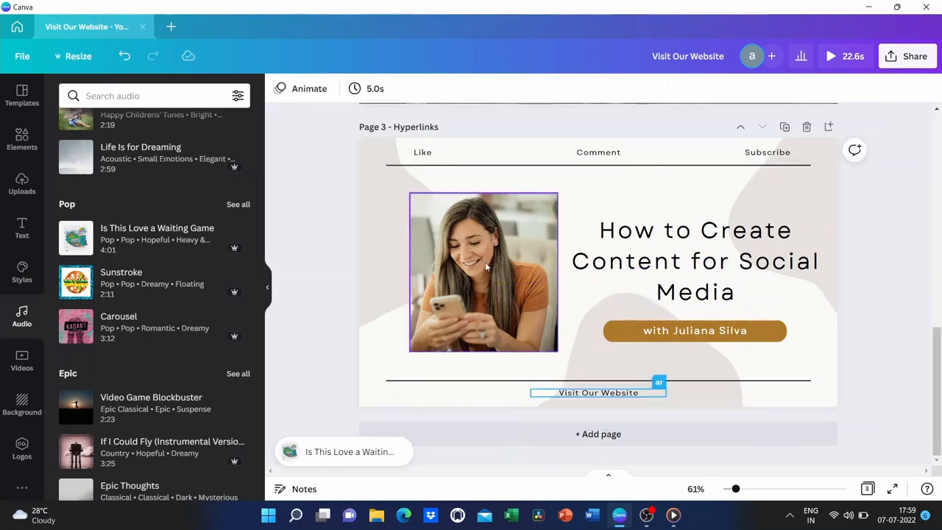
{"action": "scroll", "coordinate": [484, 267], "scroll_direction": "up", "scroll_amount": 4}
{"action": "scroll", "coordinate": [485, 267], "scroll_direction": "up", "scroll_amount": 1}
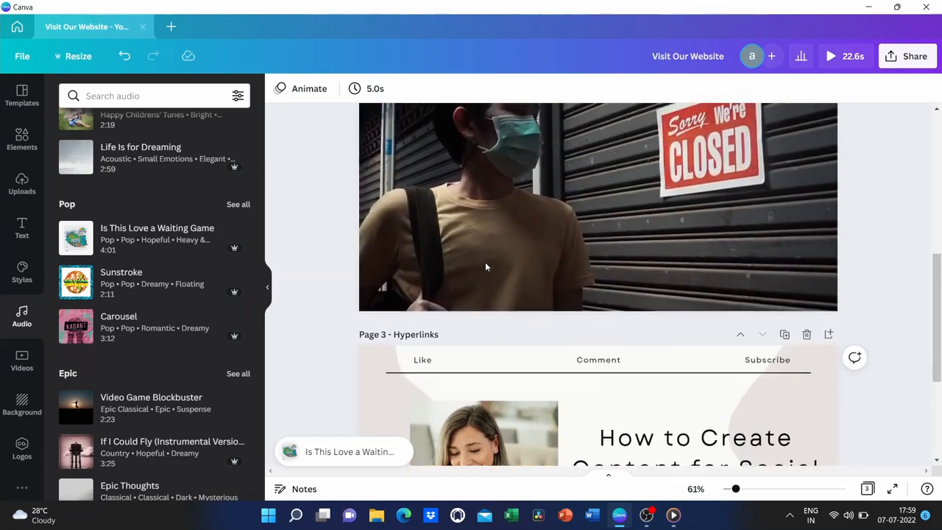
{"action": "scroll", "coordinate": [515, 287], "scroll_direction": "down", "scroll_amount": 5}
{"action": "left_click", "coordinate": [656, 438]}
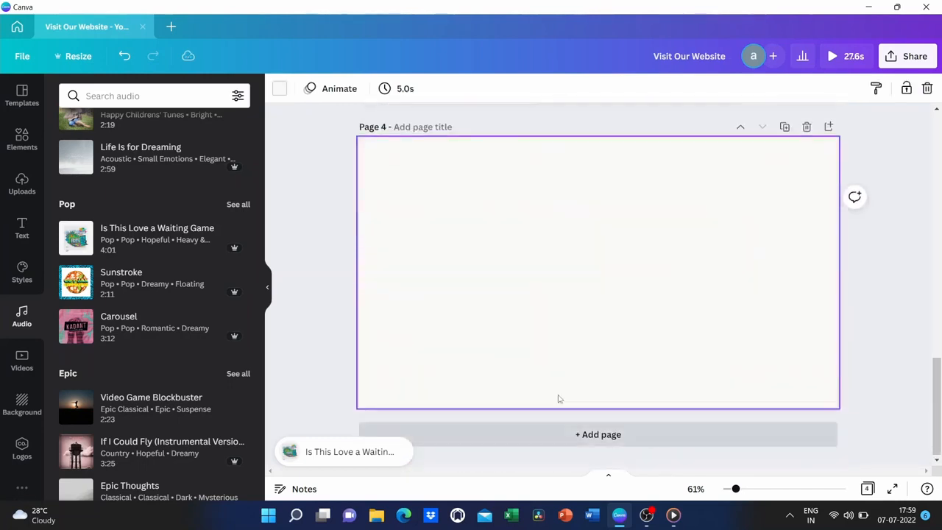
- Show all the design's pages in grid view and select the Hyperlinks page
{"action": "scroll", "coordinate": [508, 385], "scroll_direction": "up", "scroll_amount": 5}
{"action": "scroll", "coordinate": [510, 382], "scroll_direction": "up", "scroll_amount": 10}
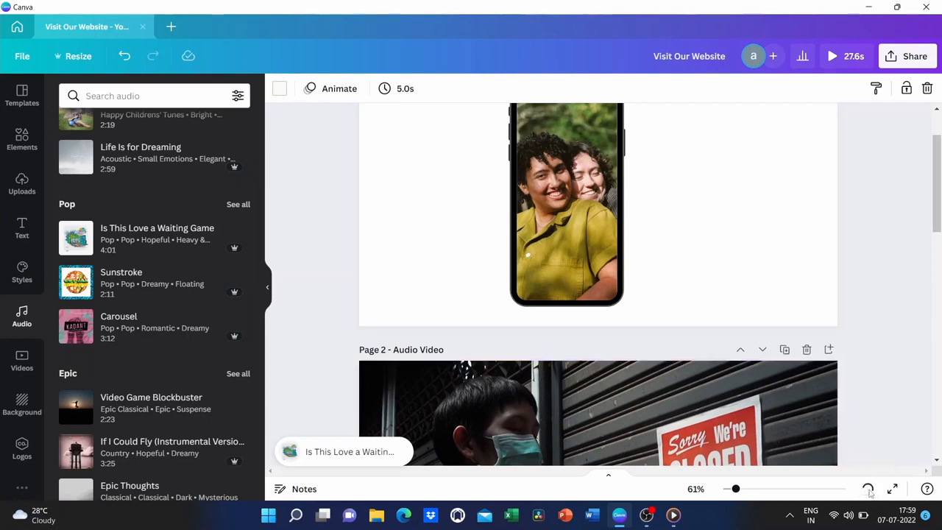
{"action": "left_click", "coordinate": [867, 489]}
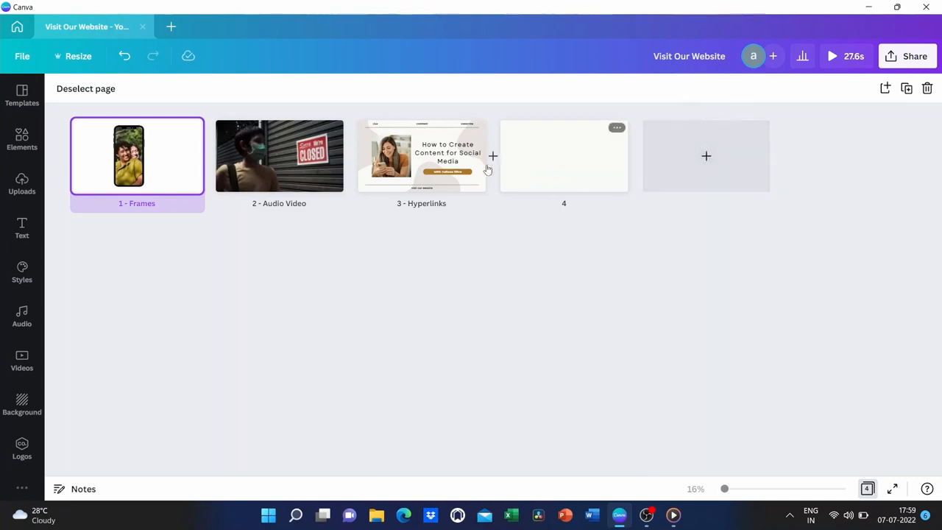
{"action": "left_click_drag", "start_coordinate": [478, 174], "coordinate": [430, 172]}
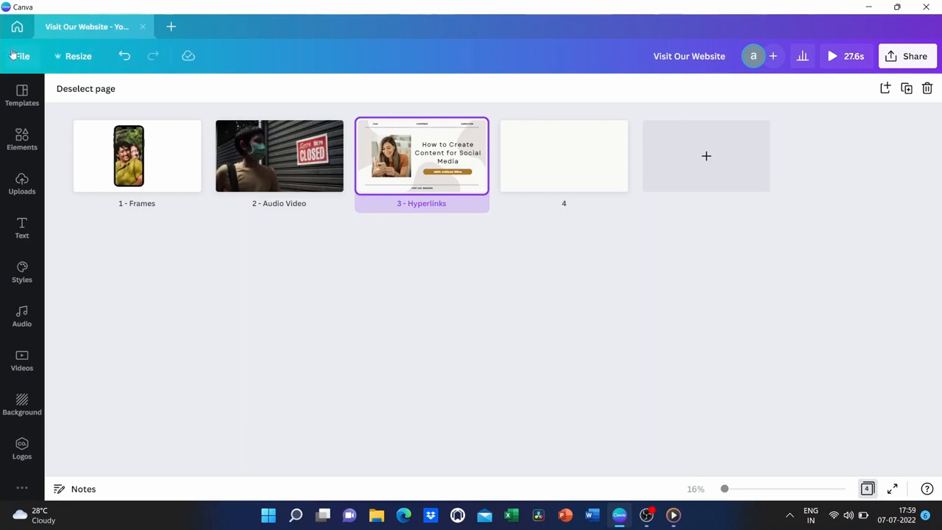
- Go to the home page and open the Brand Kit to check its logos, colors and uploaded fonts
{"action": "left_click", "coordinate": [17, 27]}
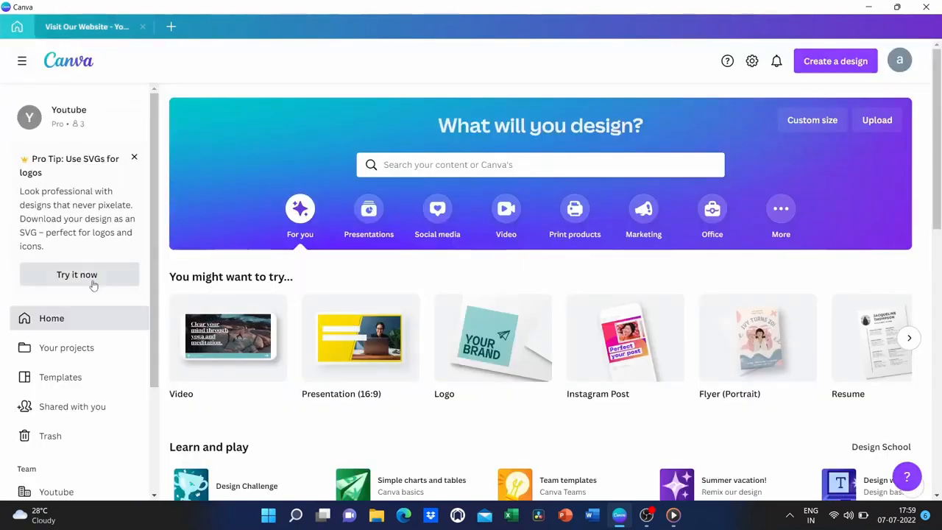
{"action": "scroll", "coordinate": [78, 425], "scroll_direction": "down", "scroll_amount": 3}
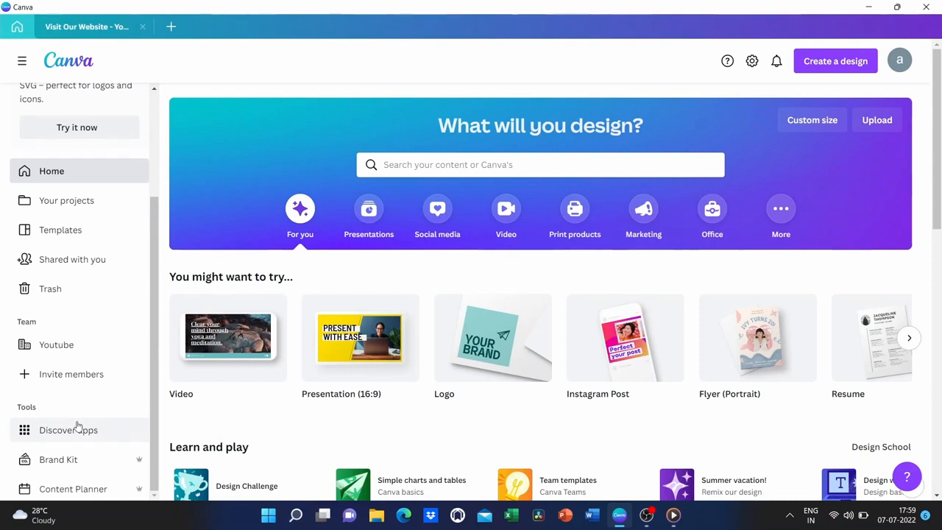
{"action": "left_click", "coordinate": [59, 463]}
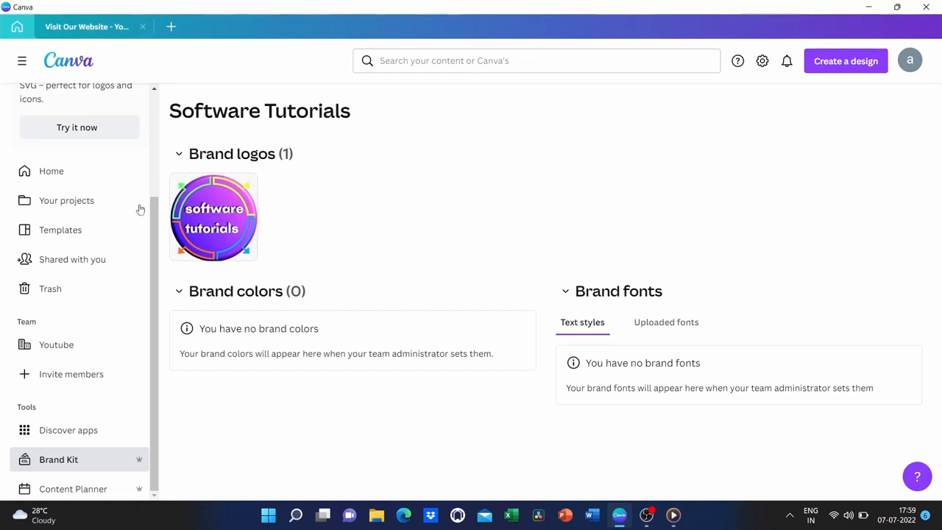
{"action": "mouse_move", "coordinate": [230, 234]}
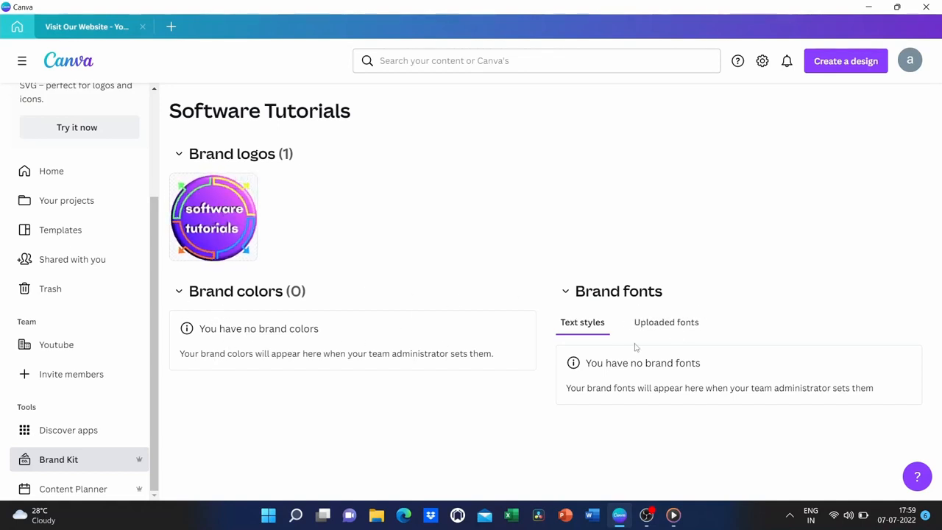
{"action": "left_click", "coordinate": [682, 325]}
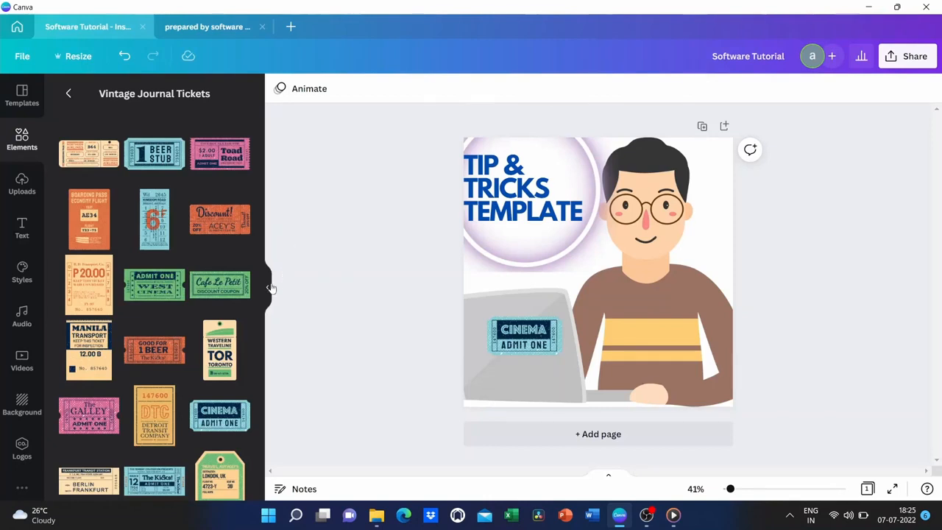
- Show the Instagram post templates and check the editable heading text on the Software Tutorial design
{"action": "left_click", "coordinate": [22, 97]}
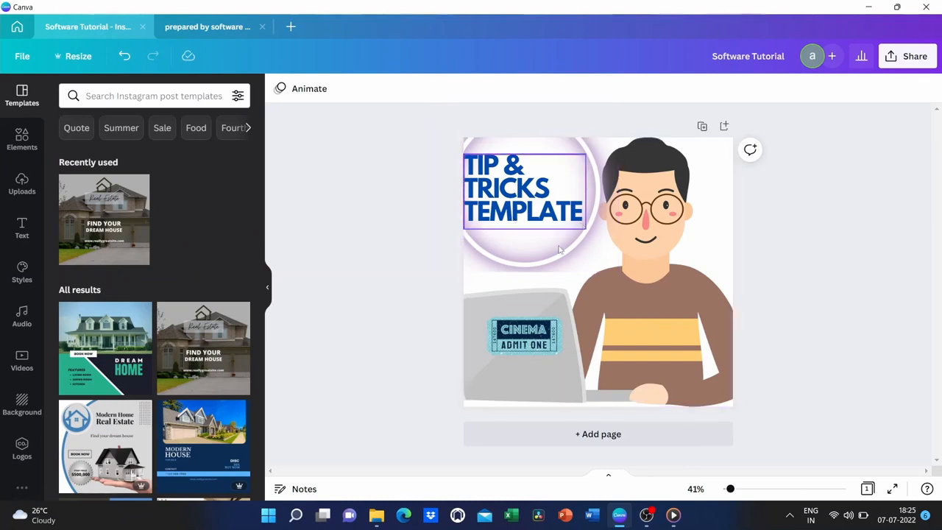
{"action": "left_click", "coordinate": [538, 210]}
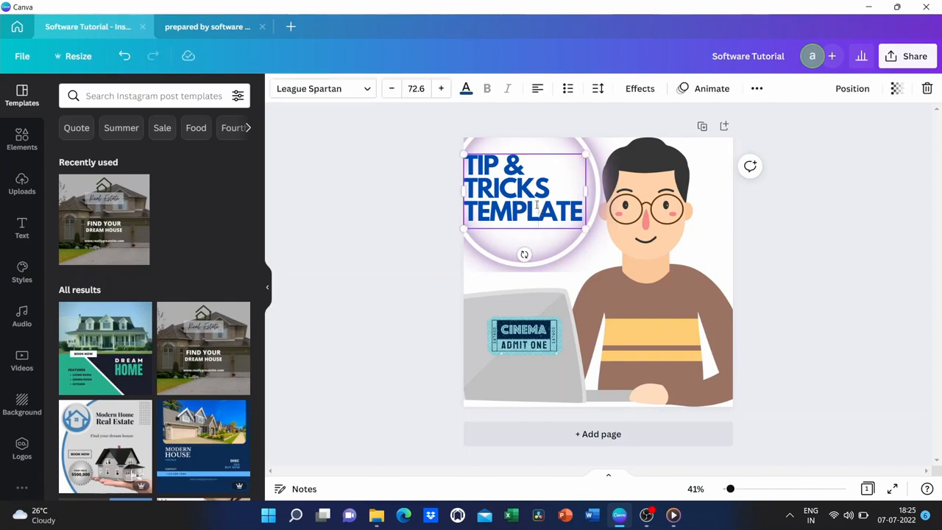
{"action": "double_click", "coordinate": [536, 207]}
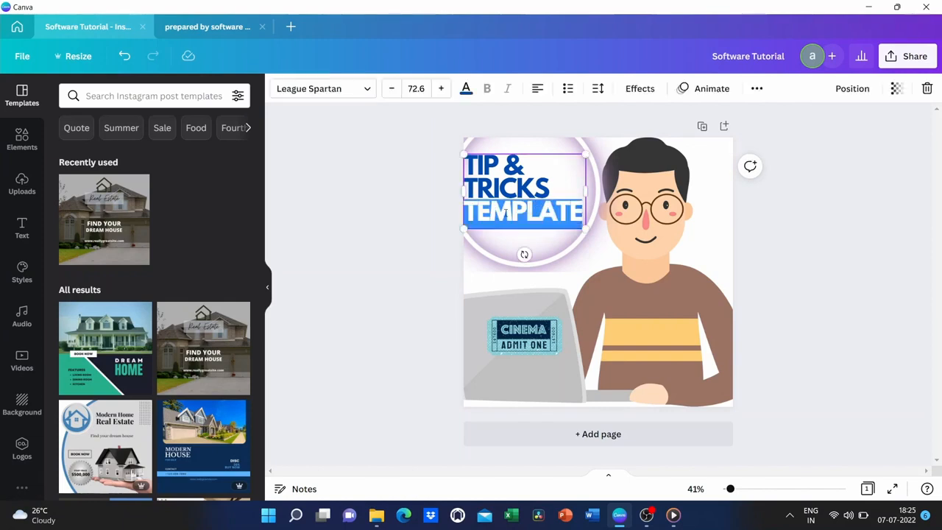
{"action": "left_click", "coordinate": [660, 275]}
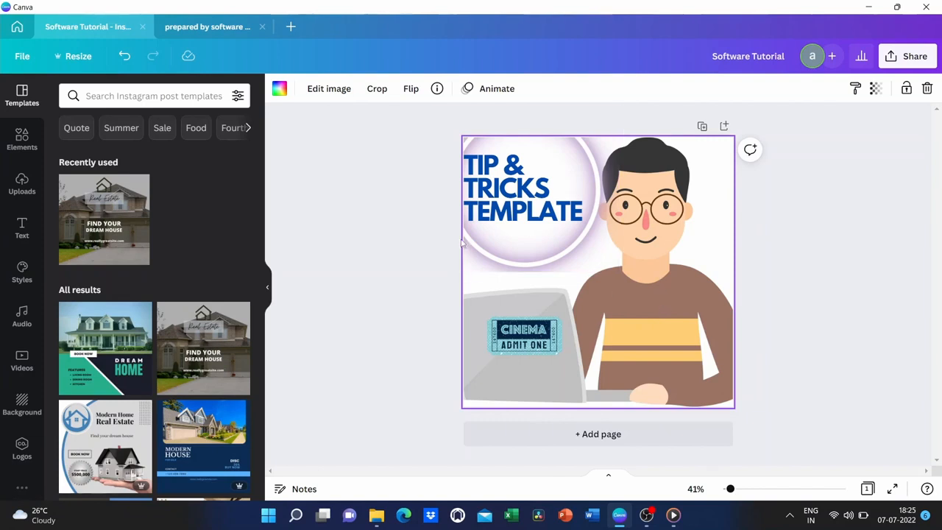
- Open the full list of sharing options for the Software Tutorial design and look through its Share, Social and Save choices
{"action": "left_click", "coordinate": [906, 56]}
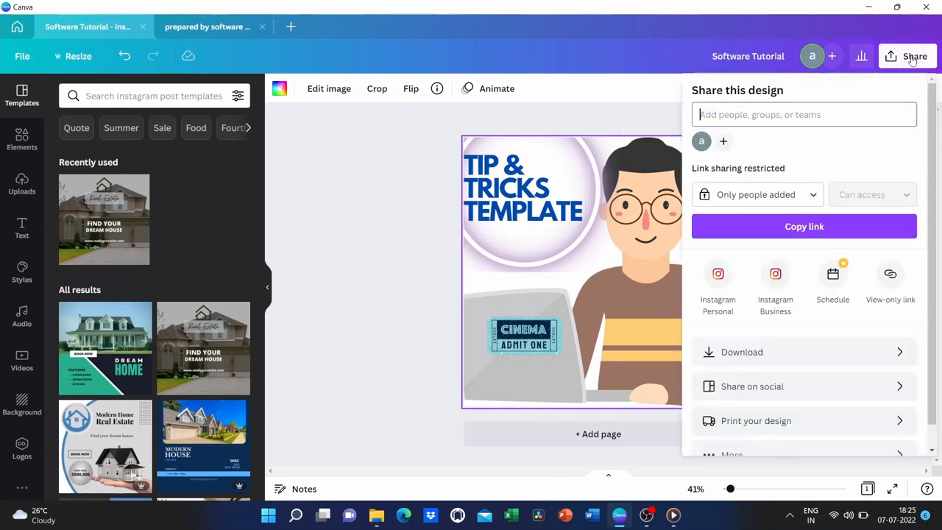
{"action": "scroll", "coordinate": [750, 298], "scroll_direction": "down", "scroll_amount": 2}
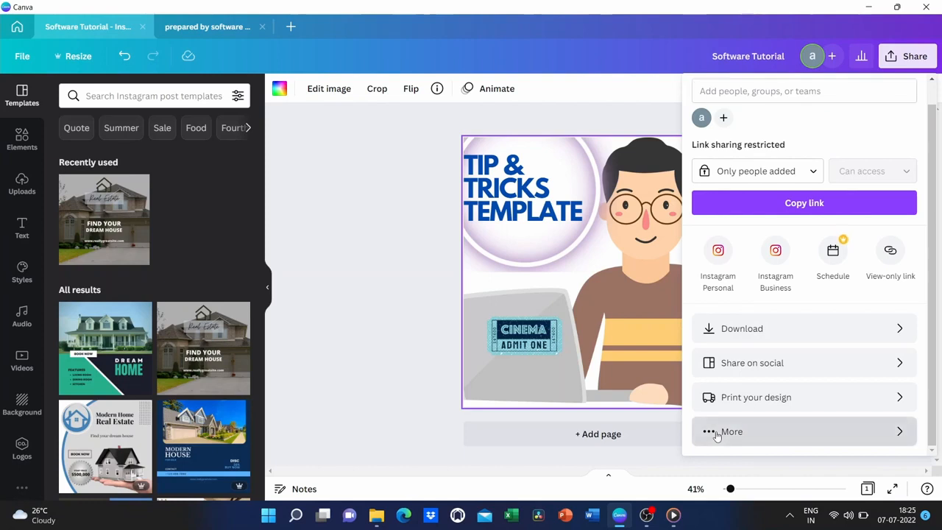
{"action": "left_click", "coordinate": [717, 433]}
{"action": "scroll", "coordinate": [831, 340], "scroll_direction": "down", "scroll_amount": 3}
{"action": "scroll", "coordinate": [839, 331], "scroll_direction": "up", "scroll_amount": 2}
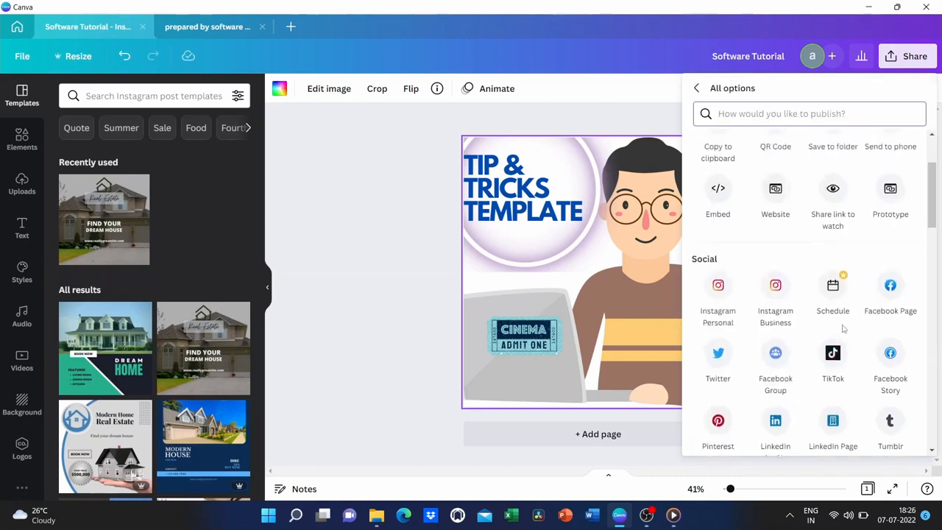
{"action": "scroll", "coordinate": [843, 329], "scroll_direction": "down", "scroll_amount": 4}
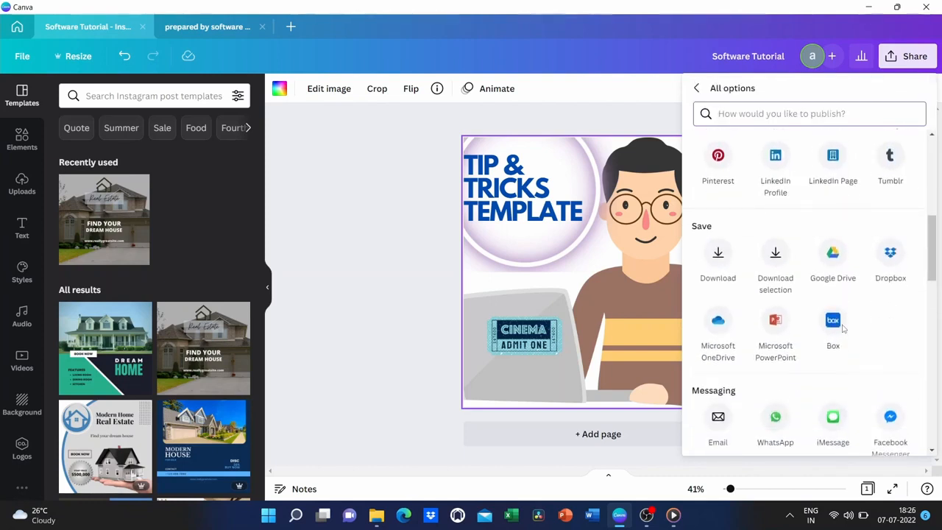
{"action": "scroll", "coordinate": [843, 330], "scroll_direction": "up", "scroll_amount": 3}
{"action": "scroll", "coordinate": [843, 329], "scroll_direction": "up", "scroll_amount": 2}
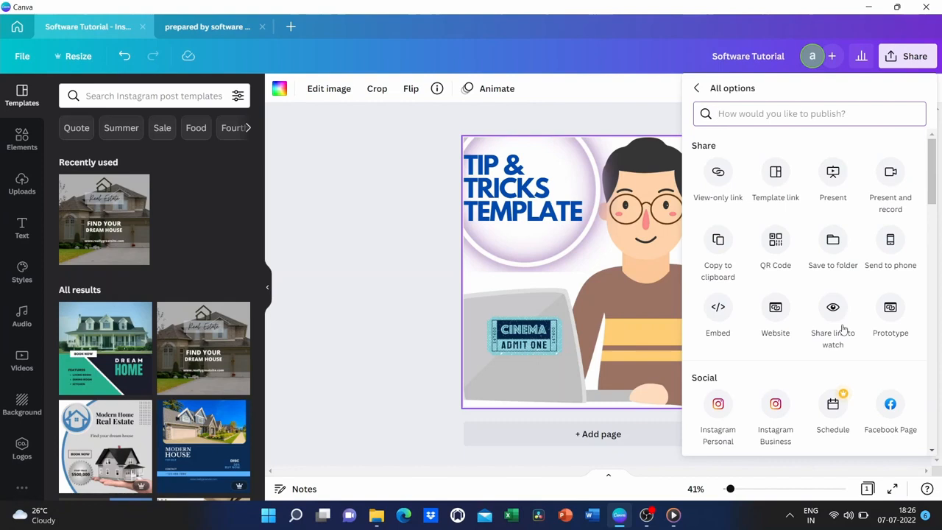
- Save the Software Tutorial design to the templates folder in Your Projects
{"action": "left_click", "coordinate": [832, 251]}
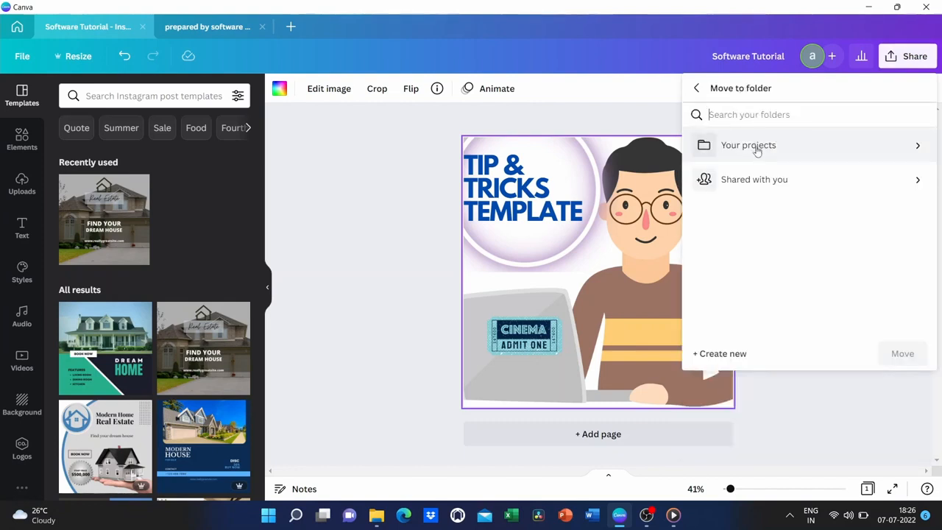
{"action": "left_click", "coordinate": [914, 147]}
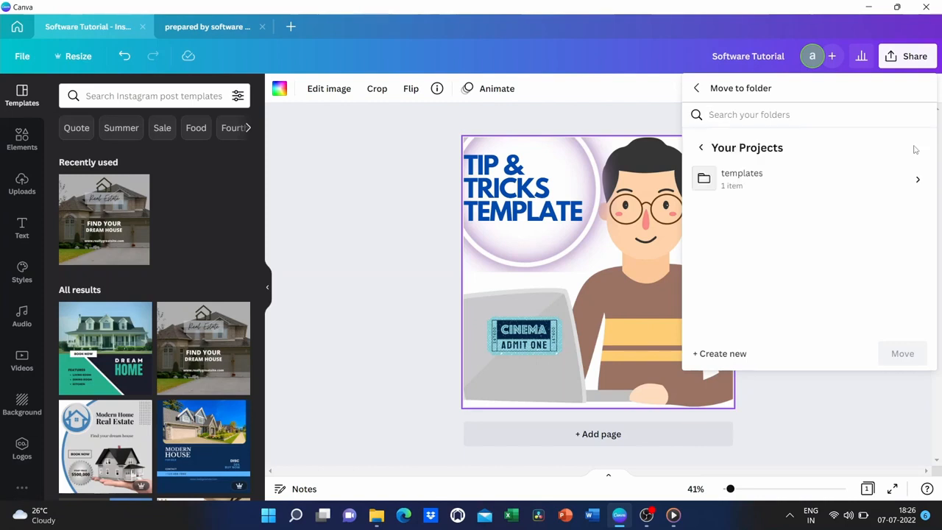
{"action": "left_click", "coordinate": [793, 180]}
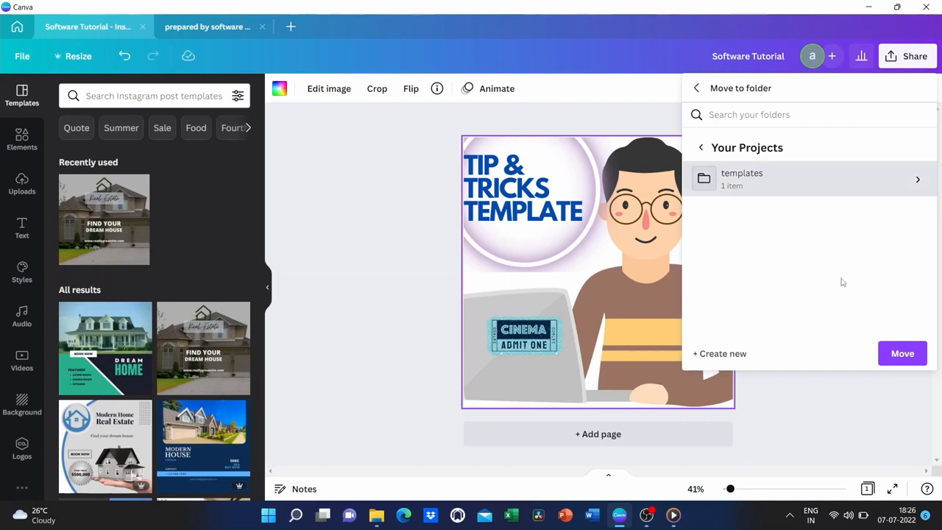
{"action": "left_click", "coordinate": [903, 354]}
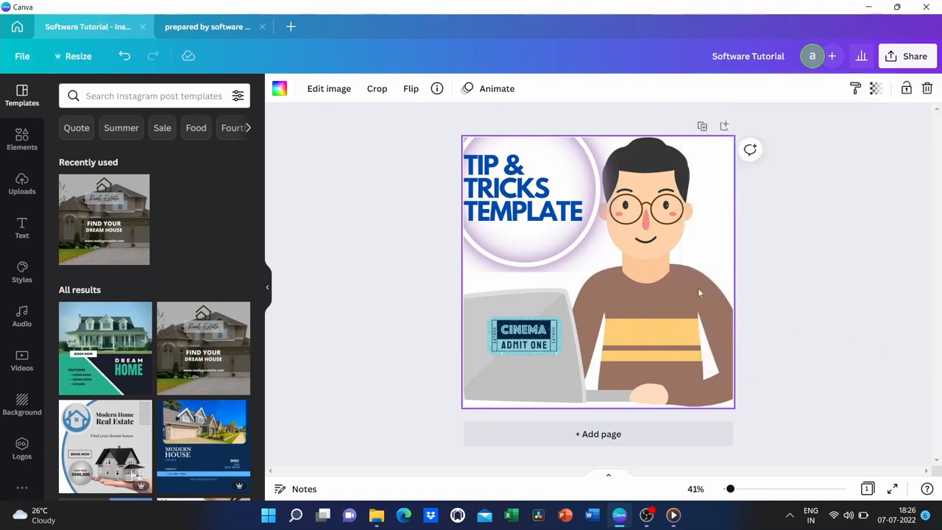
- Check the Software Tutorial design saved in the templates folder and switch to the open Math Class presentation
{"action": "left_click", "coordinate": [7, 26]}
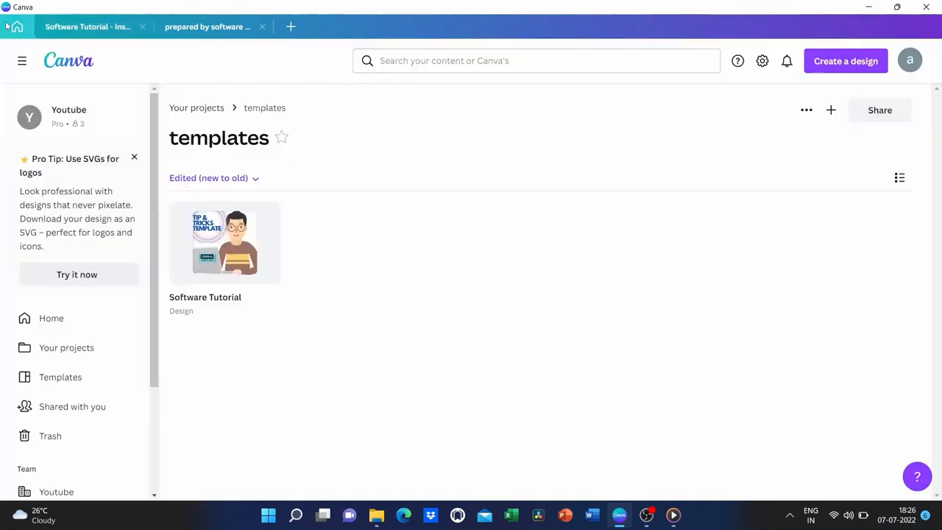
{"action": "scroll", "coordinate": [76, 401], "scroll_direction": "down", "scroll_amount": 3}
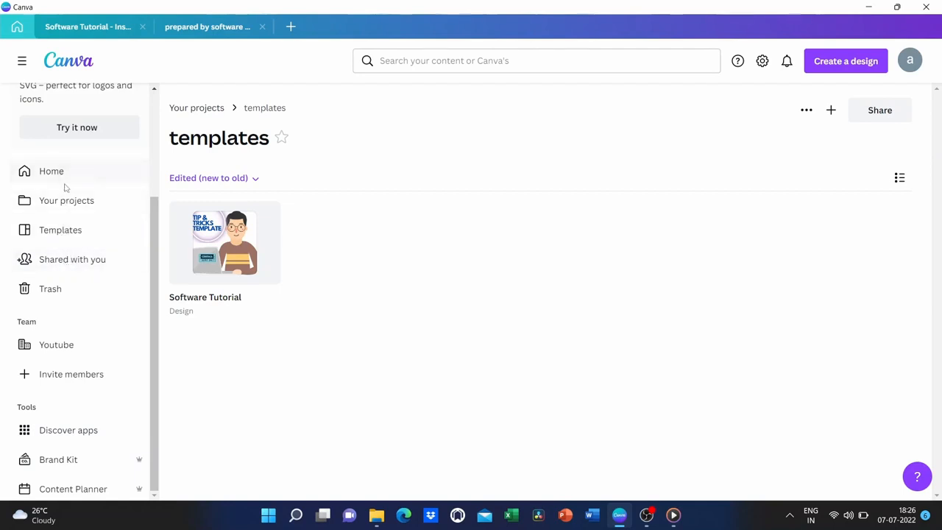
{"action": "scroll", "coordinate": [59, 361], "scroll_direction": "up", "scroll_amount": 2}
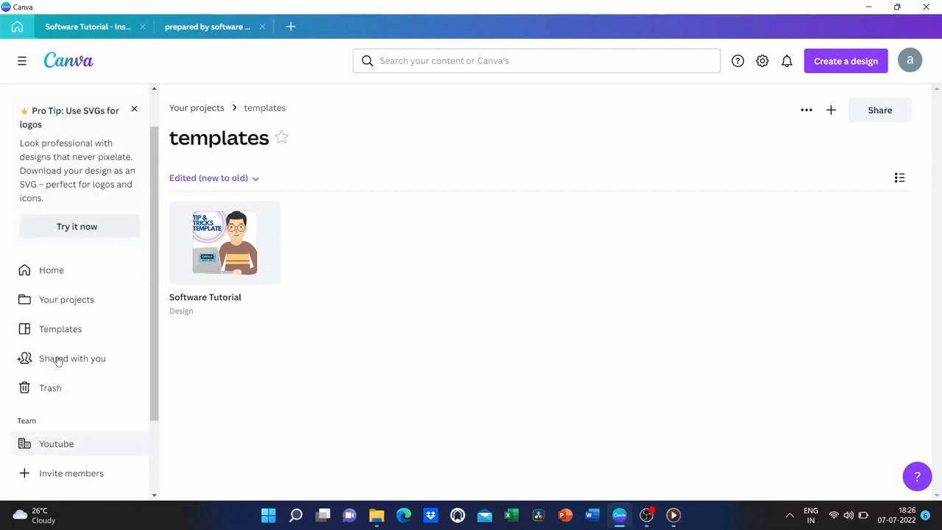
{"action": "scroll", "coordinate": [58, 361], "scroll_direction": "up", "scroll_amount": 1}
{"action": "mouse_move", "coordinate": [213, 272]}
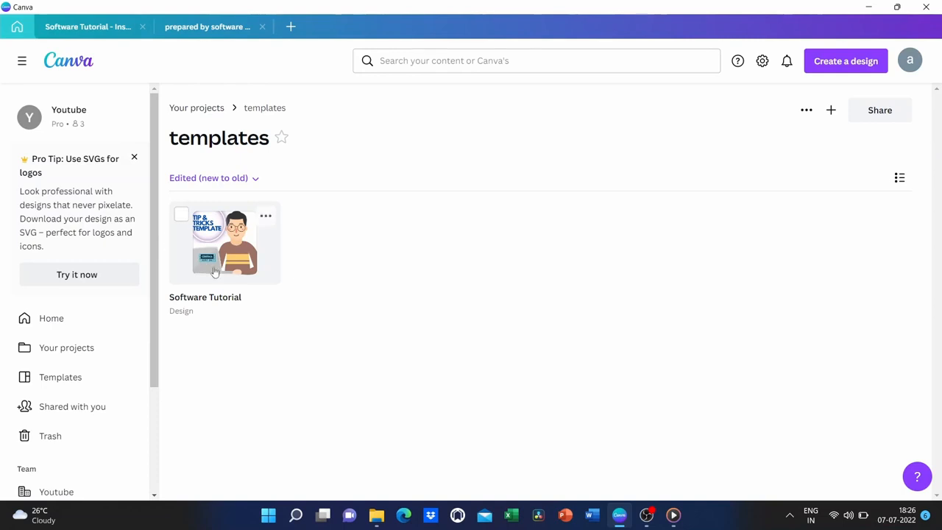
{"action": "scroll", "coordinate": [56, 311], "scroll_direction": "down", "scroll_amount": 2}
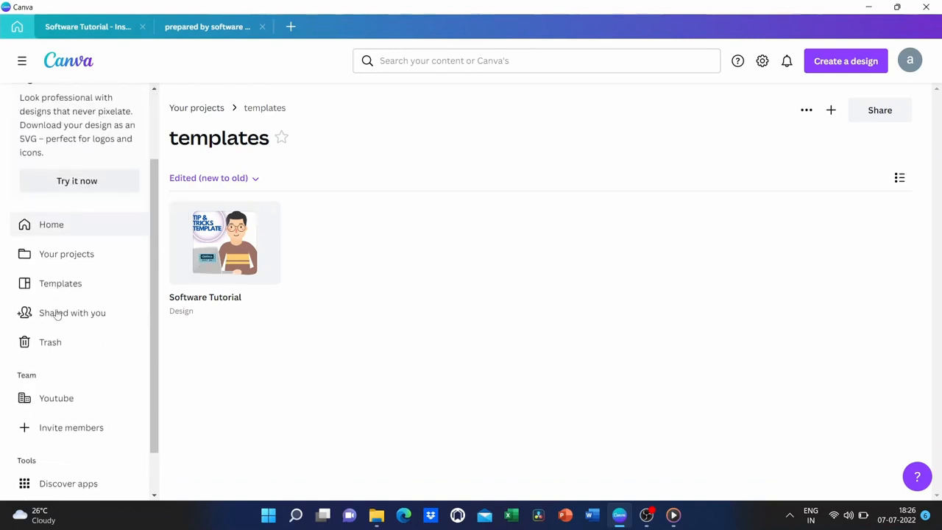
{"action": "scroll", "coordinate": [56, 314], "scroll_direction": "up", "scroll_amount": 2}
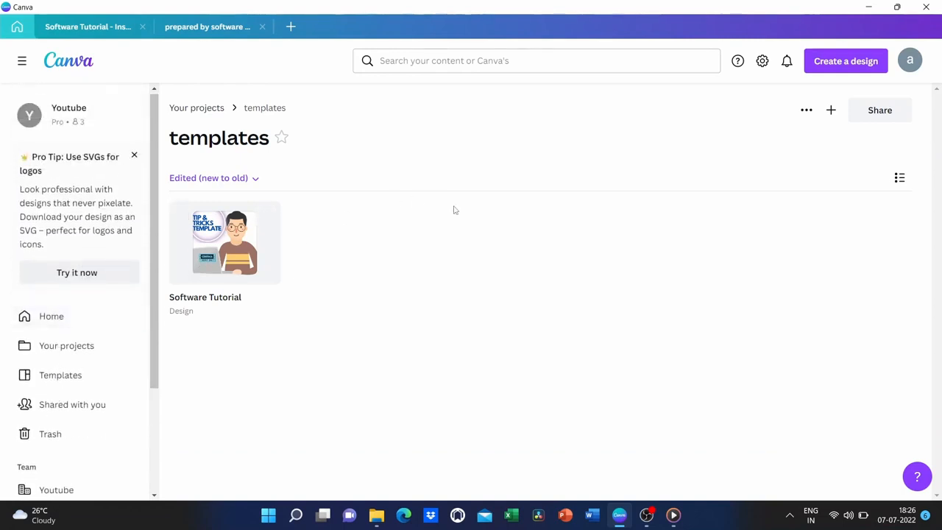
{"action": "mouse_move", "coordinate": [278, 234]}
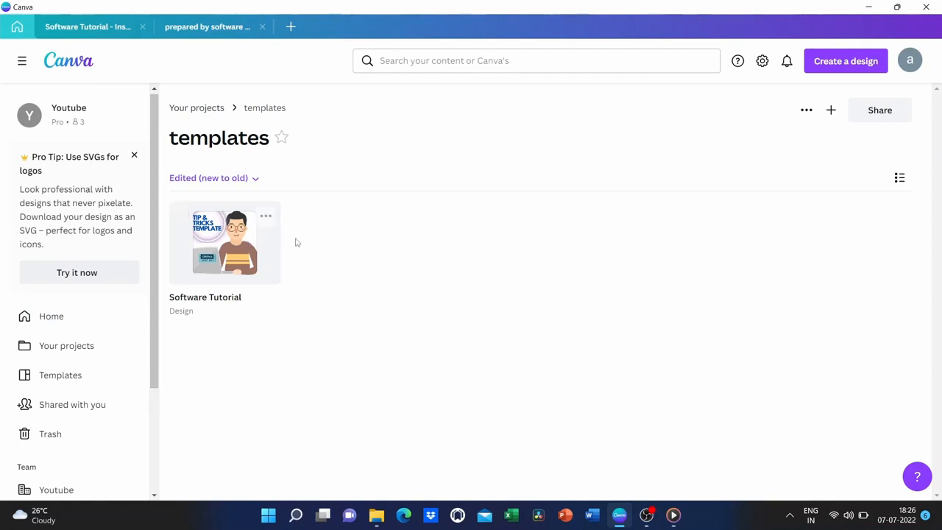
{"action": "left_click", "coordinate": [202, 29]}
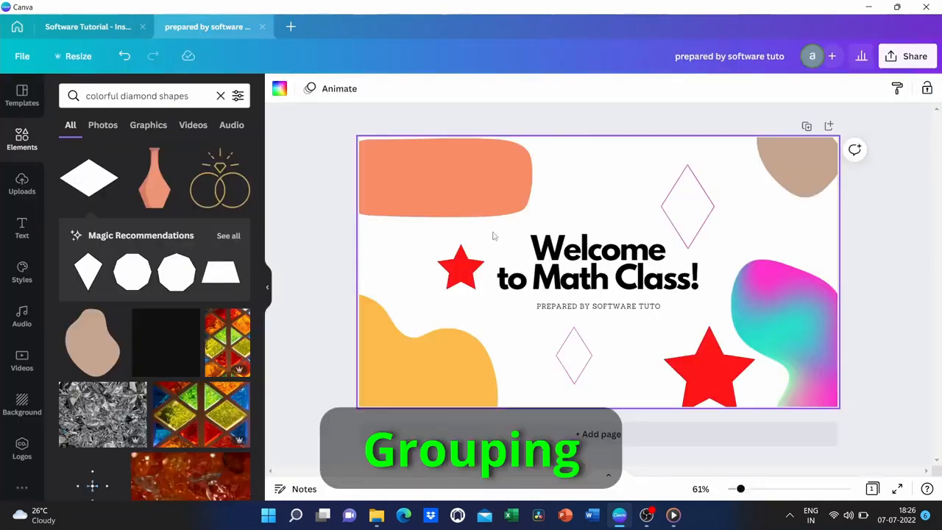
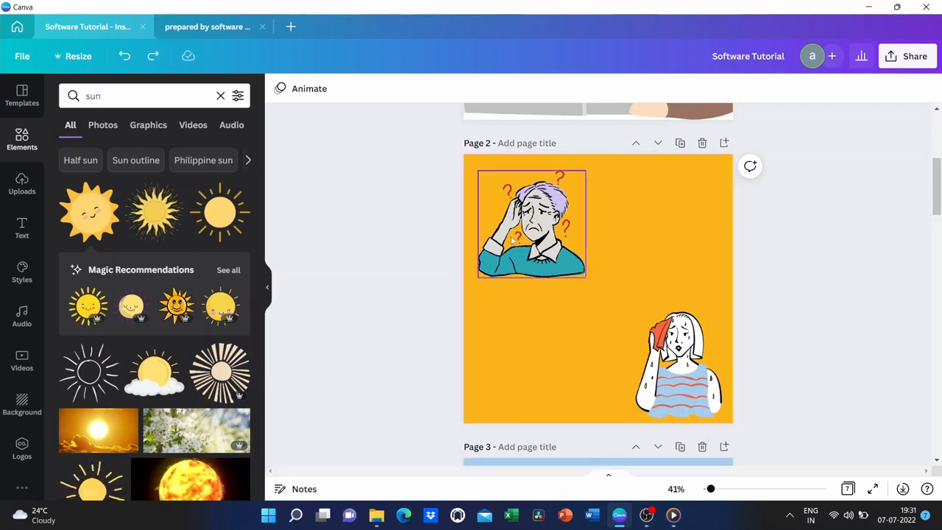
- Move the confused man to the upper-left corner of page 2 and shift the sweating woman slightly upward
{"action": "left_click_drag", "start_coordinate": [537, 215], "coordinate": [521, 174]}
{"action": "left_click", "coordinate": [671, 350]}
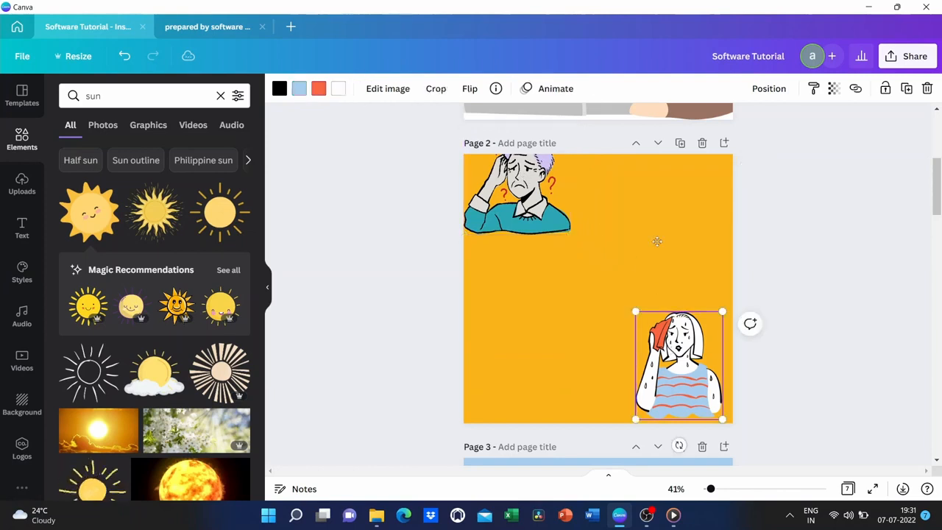
{"action": "mouse_move", "coordinate": [671, 351]}
{"action": "left_mouse_down"}
{"action": "mouse_move", "coordinate": [646, 220]}
{"action": "mouse_move", "coordinate": [628, 319]}
{"action": "mouse_move", "coordinate": [653, 351]}
{"action": "mouse_move", "coordinate": [659, 344]}
{"action": "left_mouse_up"}
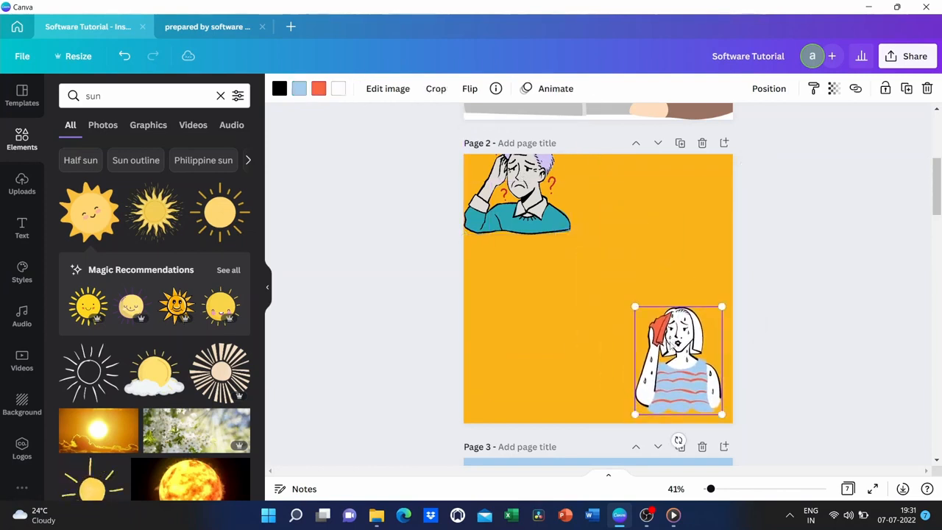
{"action": "left_click_drag", "start_coordinate": [571, 222], "coordinate": [568, 256]}
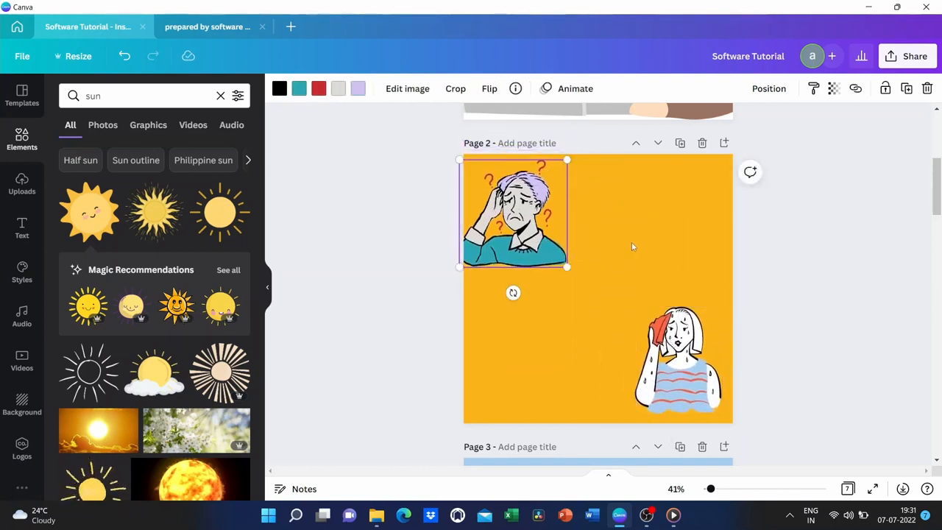
{"action": "scroll", "coordinate": [631, 246], "scroll_direction": "down", "scroll_amount": 1}
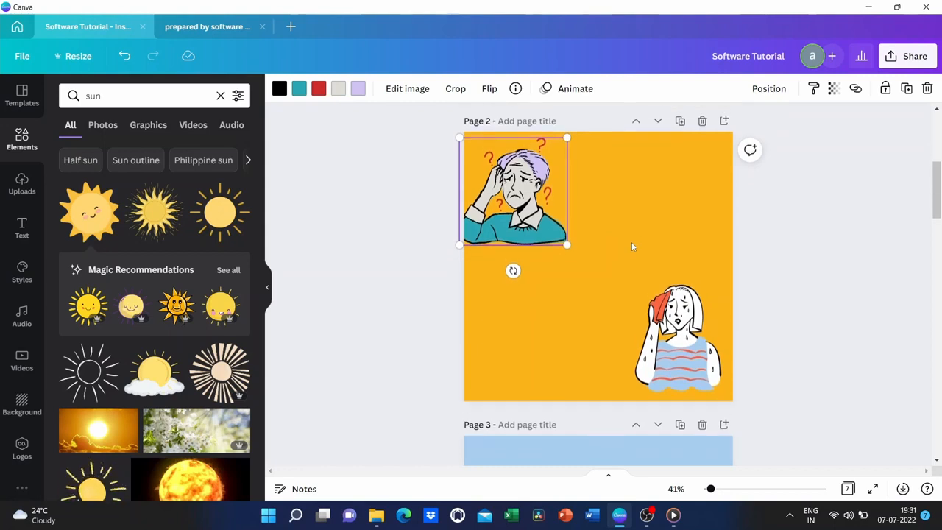
{"action": "left_click", "coordinate": [572, 234]}
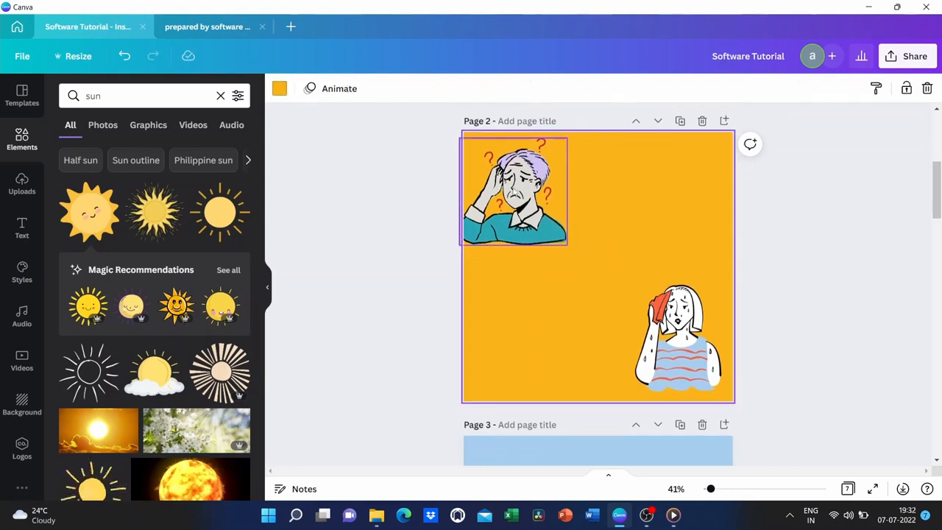
- Recolor the man's hair on page 2, trying blue and red before settling on black, and deselect the illustrations
{"action": "left_click", "coordinate": [558, 224]}
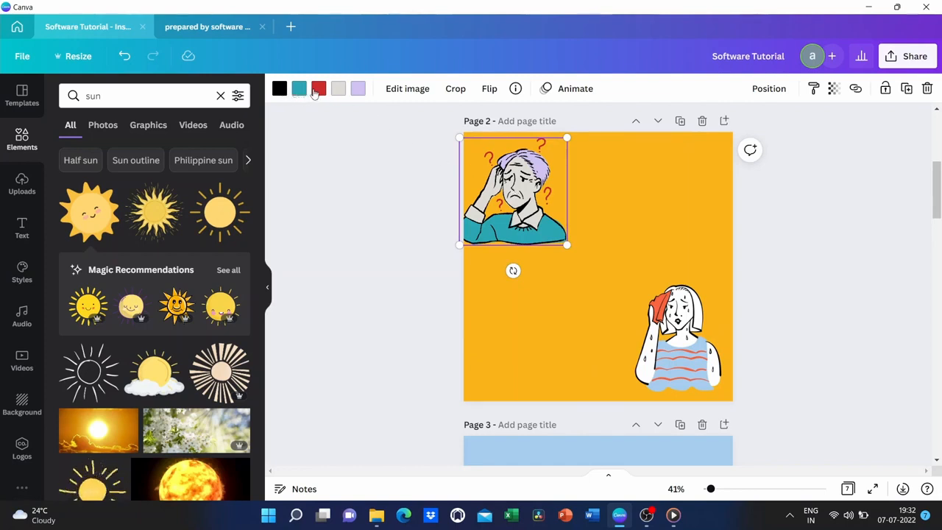
{"action": "left_click", "coordinate": [355, 89]}
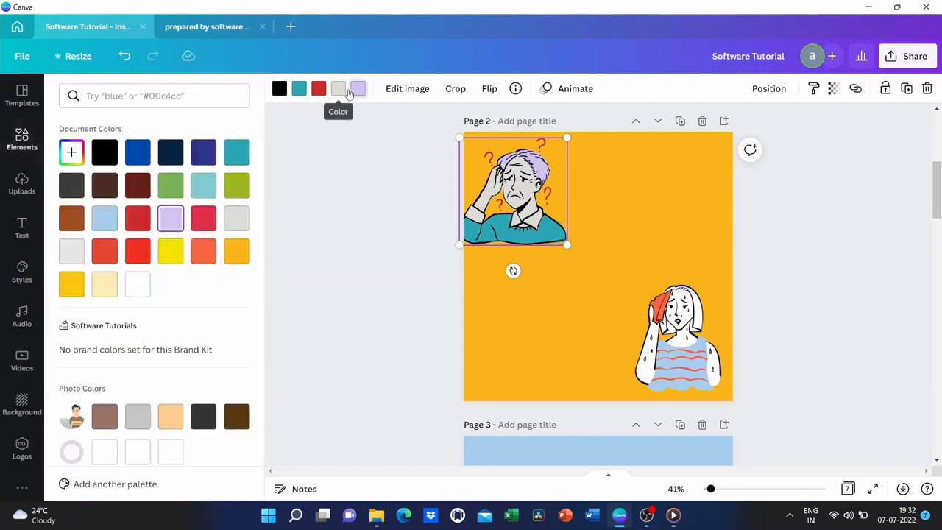
{"action": "left_click", "coordinate": [137, 152]}
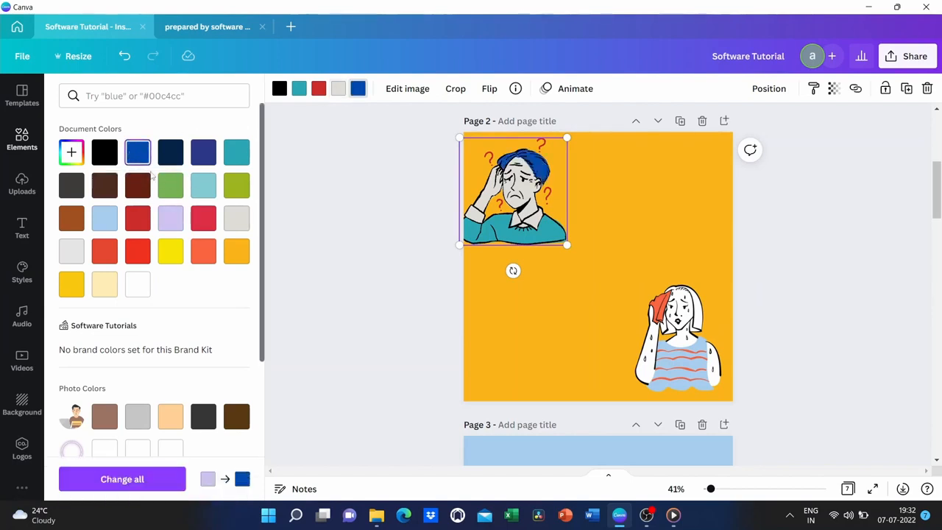
{"action": "left_click", "coordinate": [137, 218]}
{"action": "left_click", "coordinate": [138, 251]}
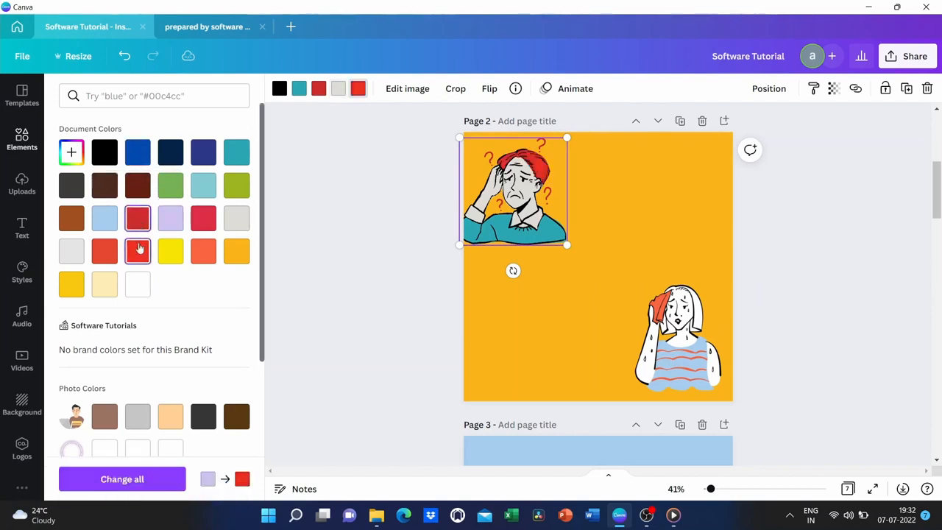
{"action": "left_click", "coordinate": [104, 151]}
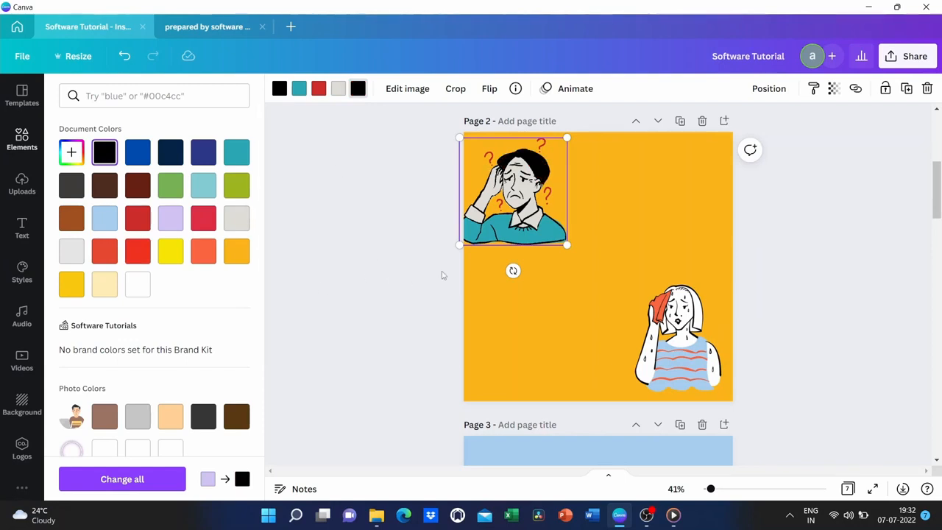
{"action": "key", "text": "Escape"}
{"action": "left_click", "coordinate": [696, 368]}
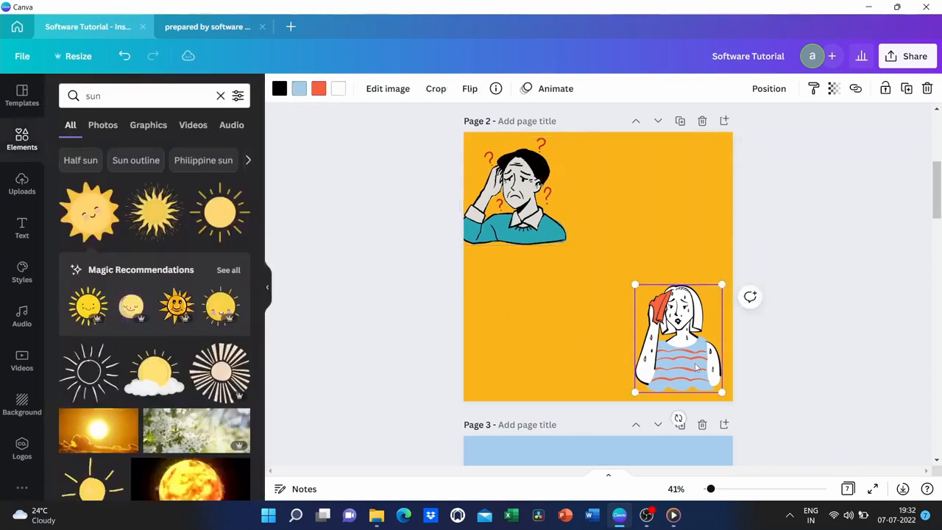
{"action": "left_click", "coordinate": [553, 378]}
- Remove the light blue background color from page 3 with the house and cars
{"action": "scroll", "coordinate": [552, 378], "scroll_direction": "down", "scroll_amount": 5}
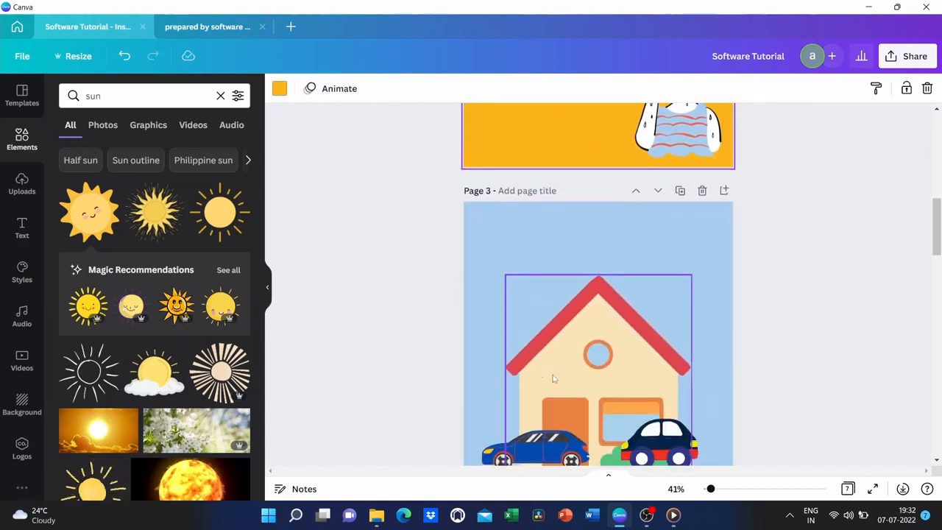
{"action": "scroll", "coordinate": [553, 378], "scroll_direction": "down", "scroll_amount": 2}
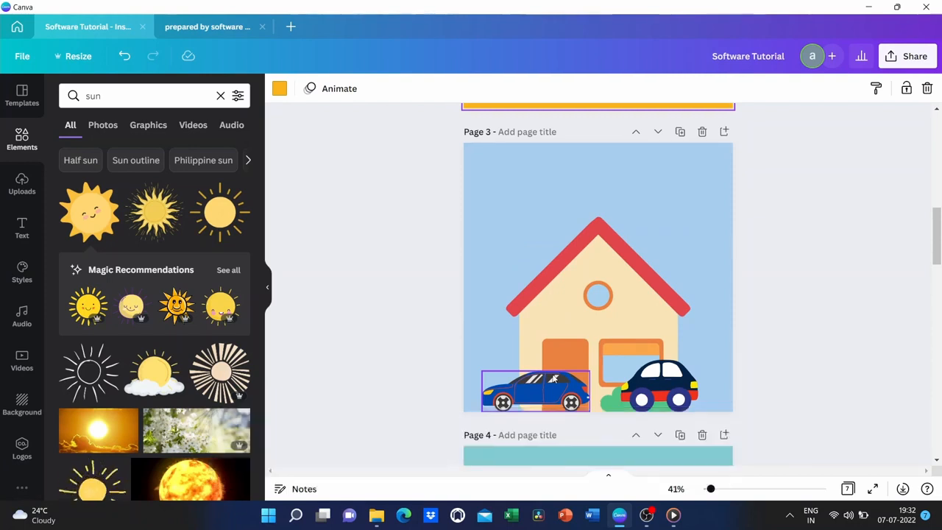
{"action": "left_click", "coordinate": [577, 169]}
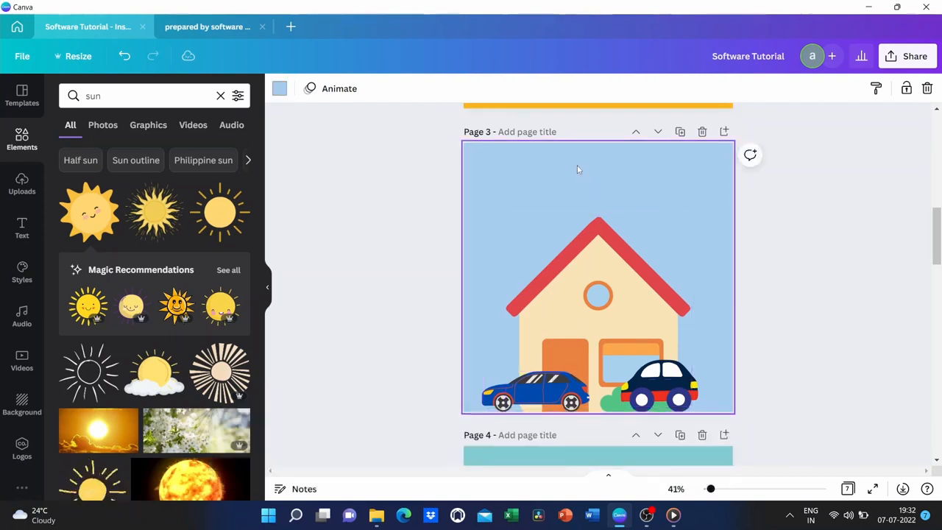
{"action": "key", "text": "Delete"}
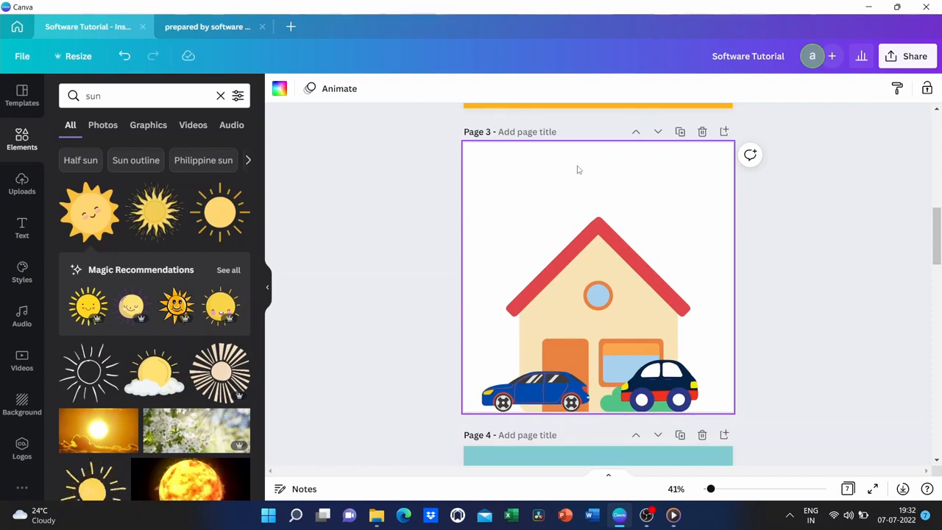
- Configure a PNG download of page 3 only with a transparent background, and close the download options without downloading
{"action": "left_click", "coordinate": [905, 55]}
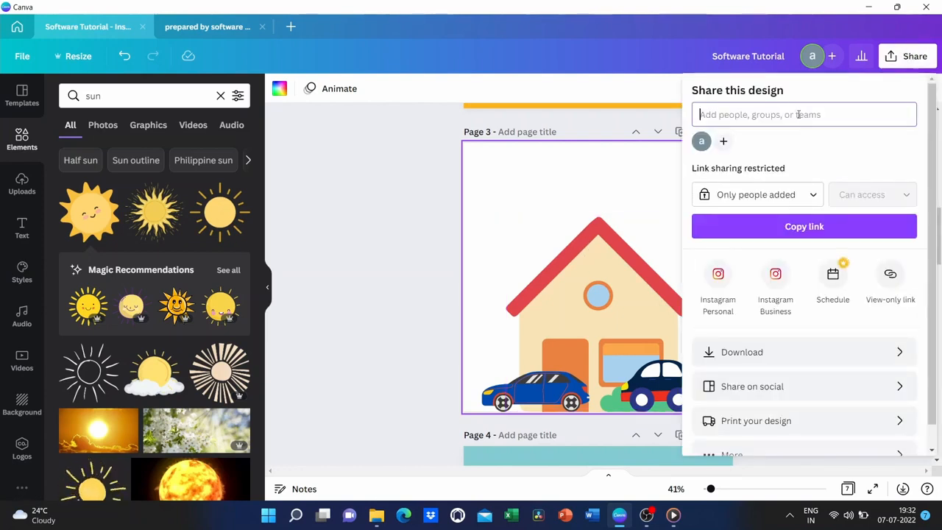
{"action": "left_click", "coordinate": [774, 351]}
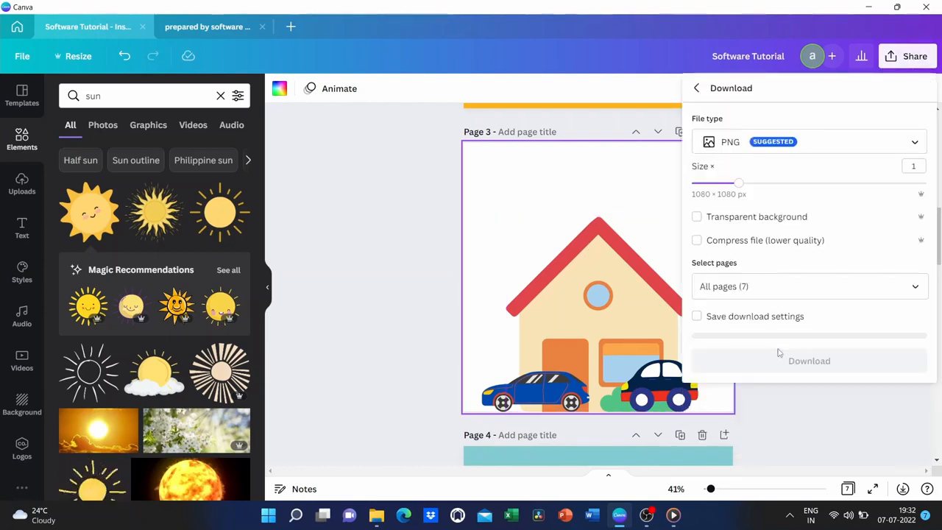
{"action": "left_click", "coordinate": [896, 276]}
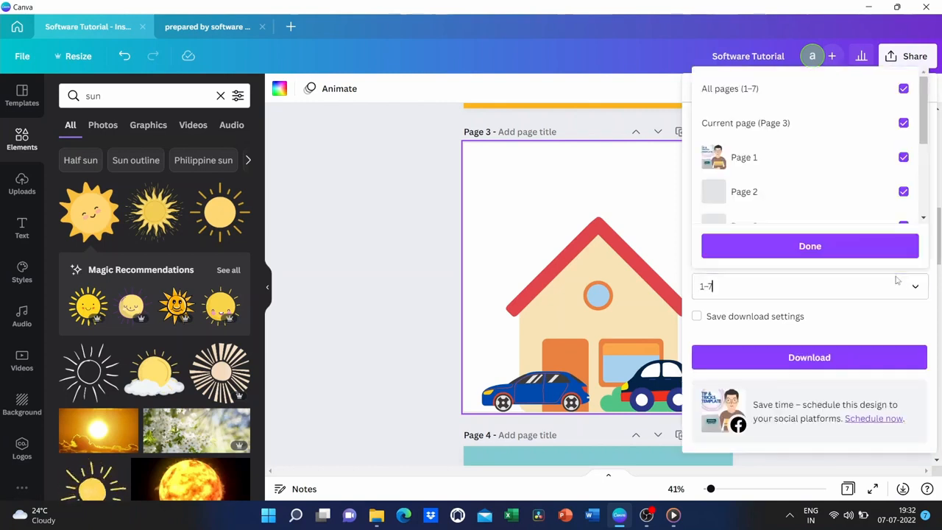
{"action": "left_click", "coordinate": [903, 89]}
{"action": "scroll", "coordinate": [835, 187], "scroll_direction": "down", "scroll_amount": 1}
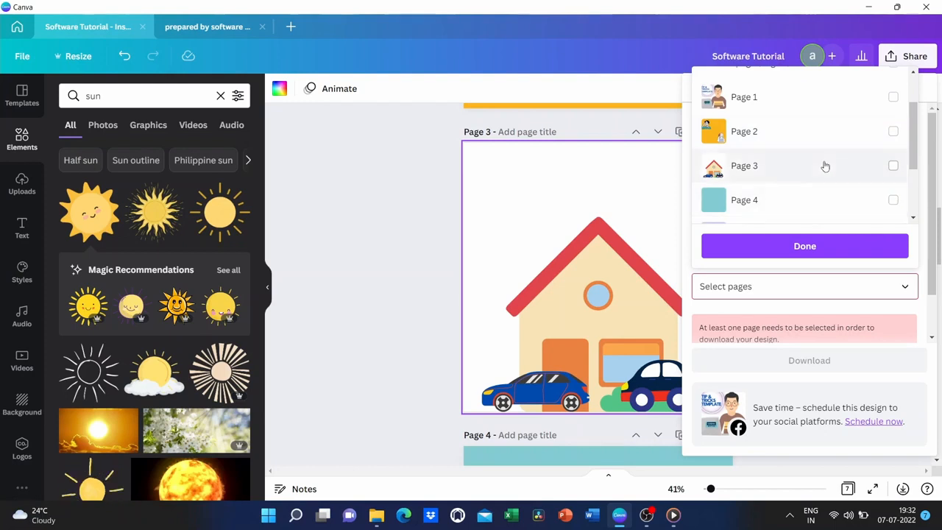
{"action": "left_click", "coordinate": [825, 166]}
{"action": "left_click", "coordinate": [807, 245]}
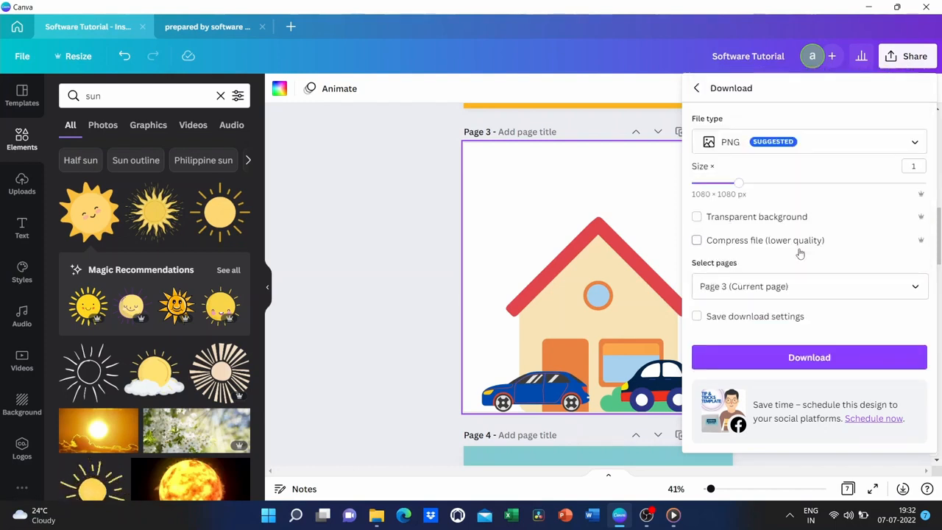
{"action": "left_click", "coordinate": [697, 218]}
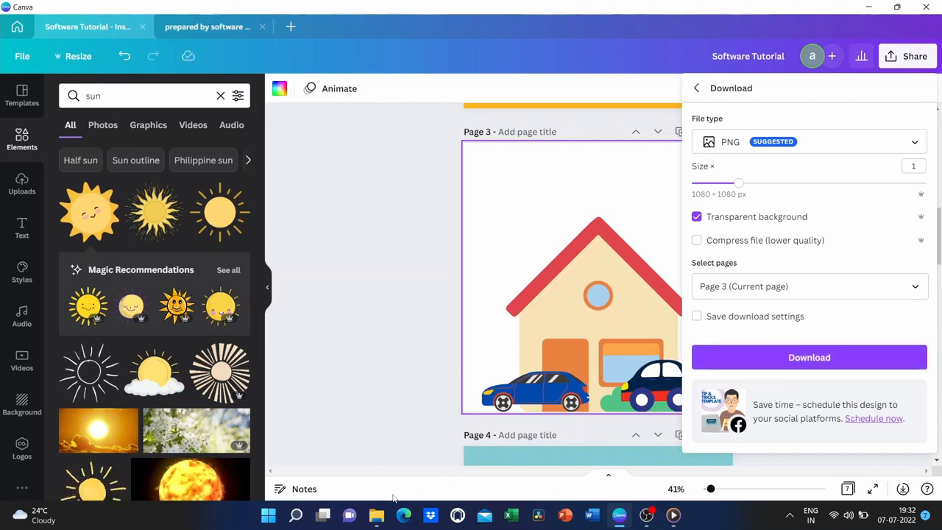
{"action": "left_click", "coordinate": [412, 390]}
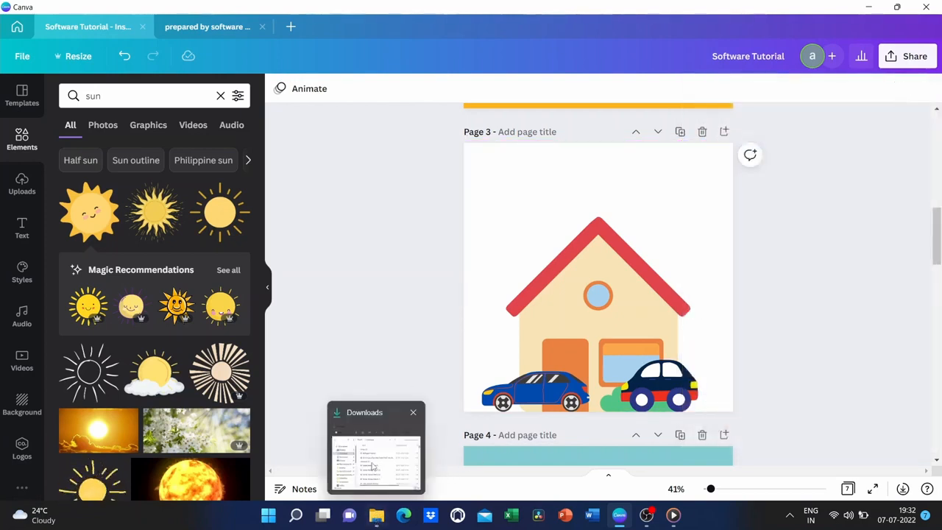
- Upload the Software Tutorial image from the Downloads folder and place it on the teal background of page 4
{"action": "left_click", "coordinate": [373, 465]}
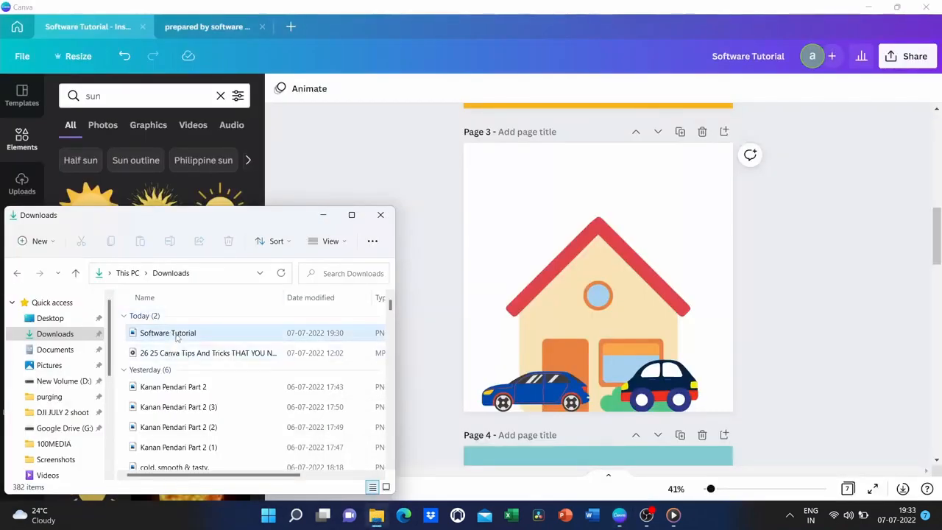
{"action": "left_click", "coordinate": [177, 335]}
{"action": "left_click_drag", "start_coordinate": [178, 335], "coordinate": [106, 104]}
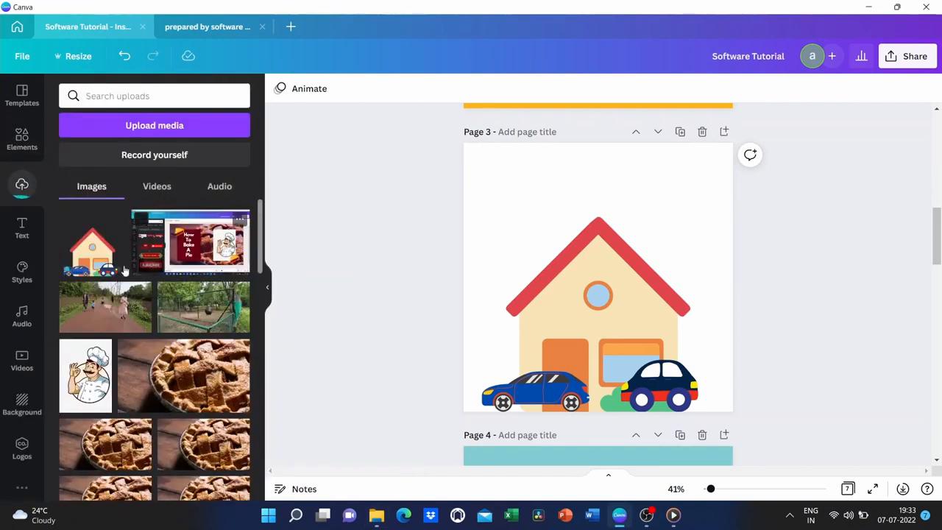
{"action": "scroll", "coordinate": [532, 284], "scroll_direction": "down", "scroll_amount": 4}
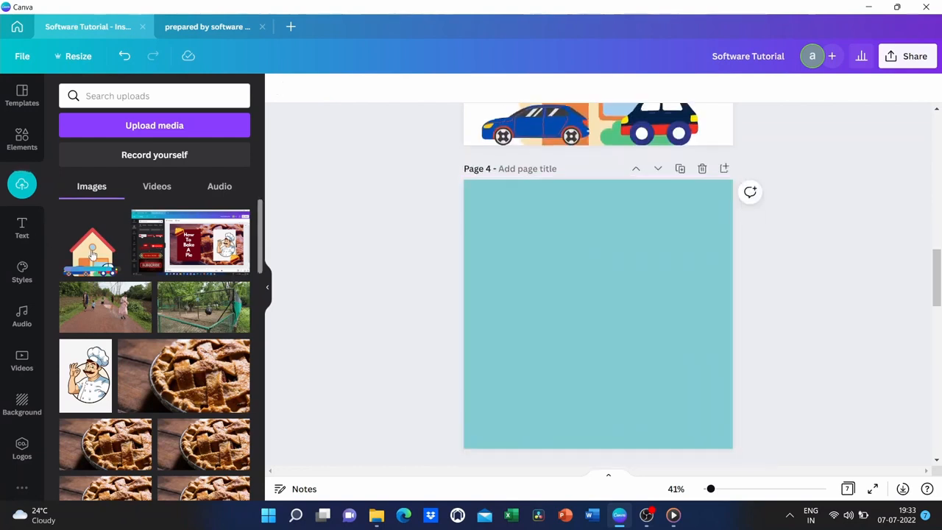
{"action": "left_click_drag", "start_coordinate": [92, 253], "coordinate": [582, 323]}
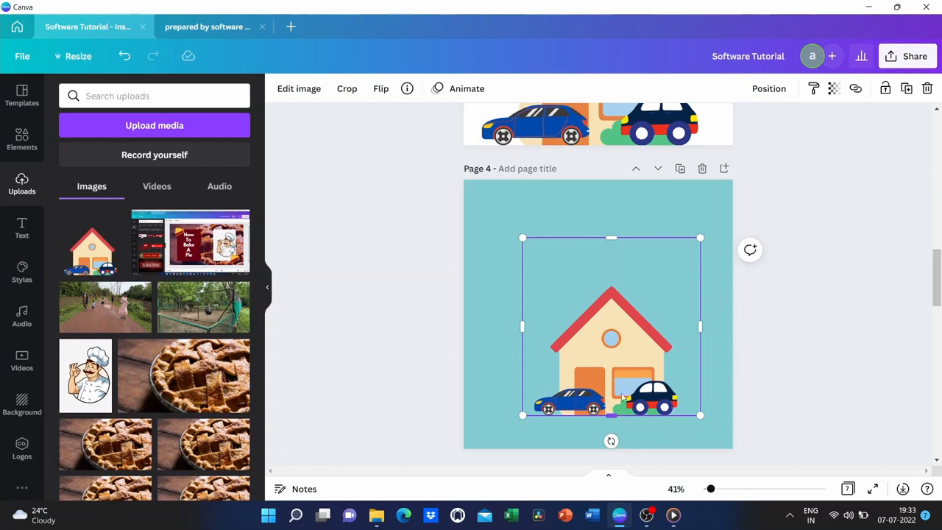
- Align the apple on page 5 to the page's top and bottom, finishing with it horizontally centered and vertically in the middle
{"action": "scroll", "coordinate": [609, 392], "scroll_direction": "down", "scroll_amount": 4}
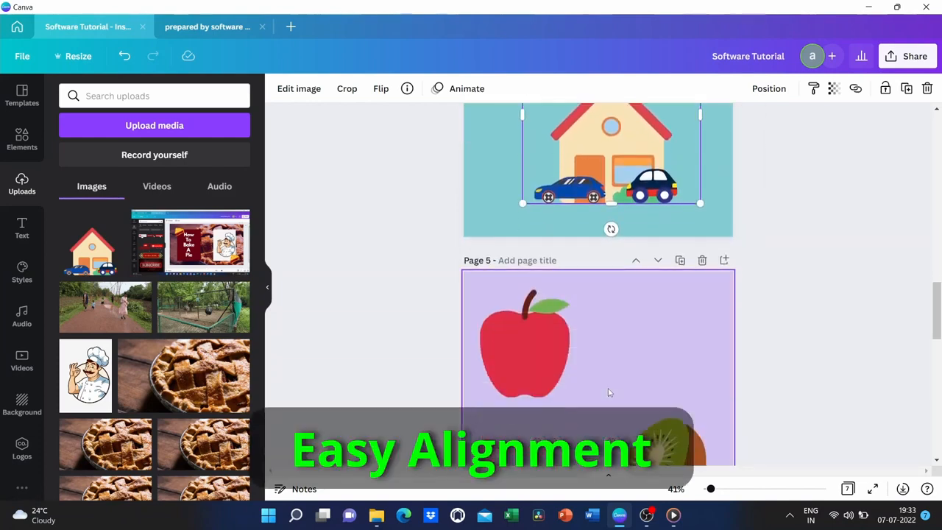
{"action": "scroll", "coordinate": [609, 392], "scroll_direction": "down", "scroll_amount": 2}
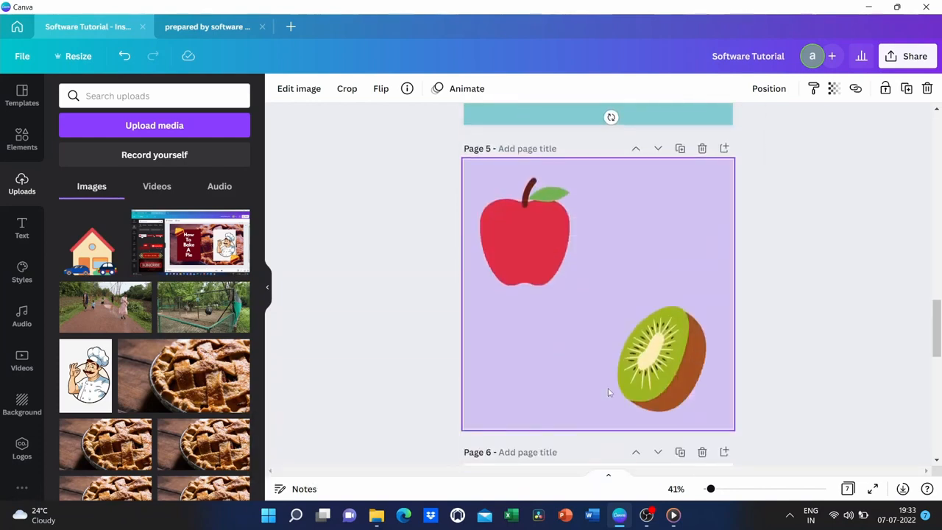
{"action": "left_click", "coordinate": [550, 253]}
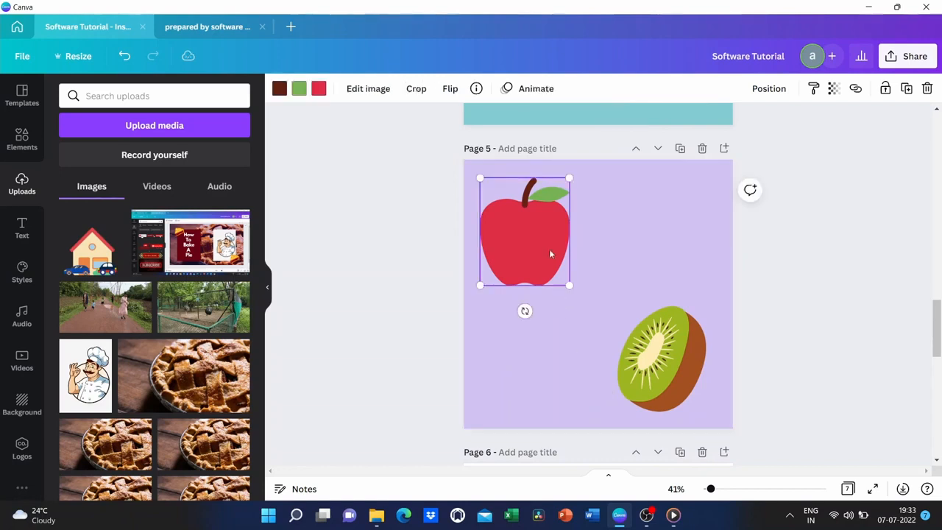
{"action": "left_click", "coordinate": [773, 93]}
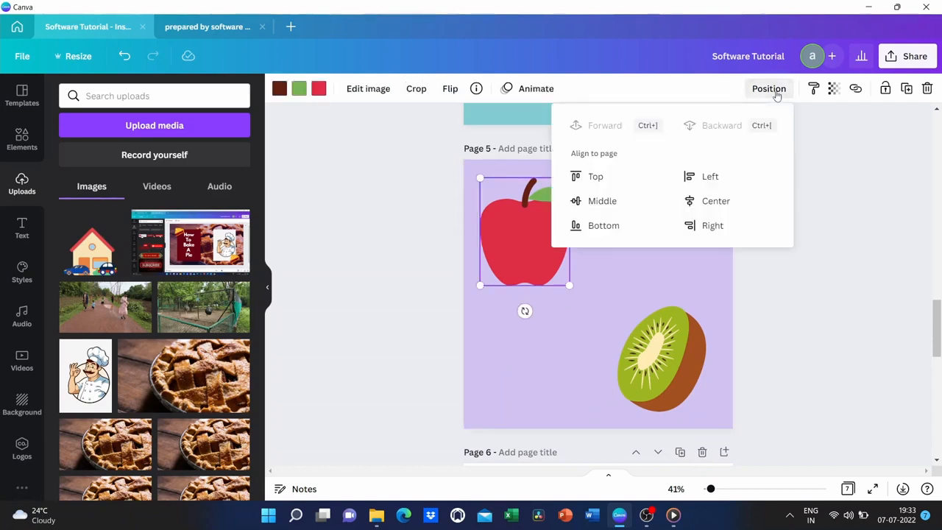
{"action": "left_click", "coordinate": [595, 179]}
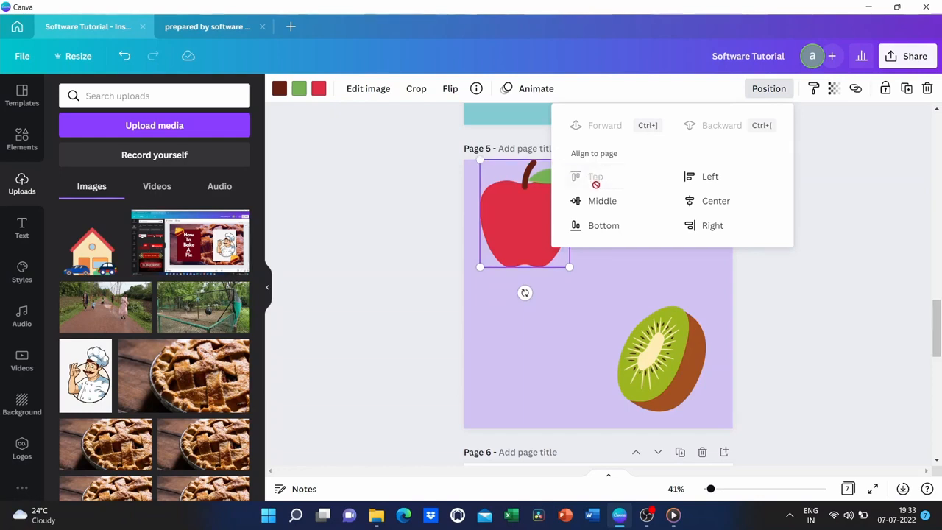
{"action": "left_click", "coordinate": [596, 227]}
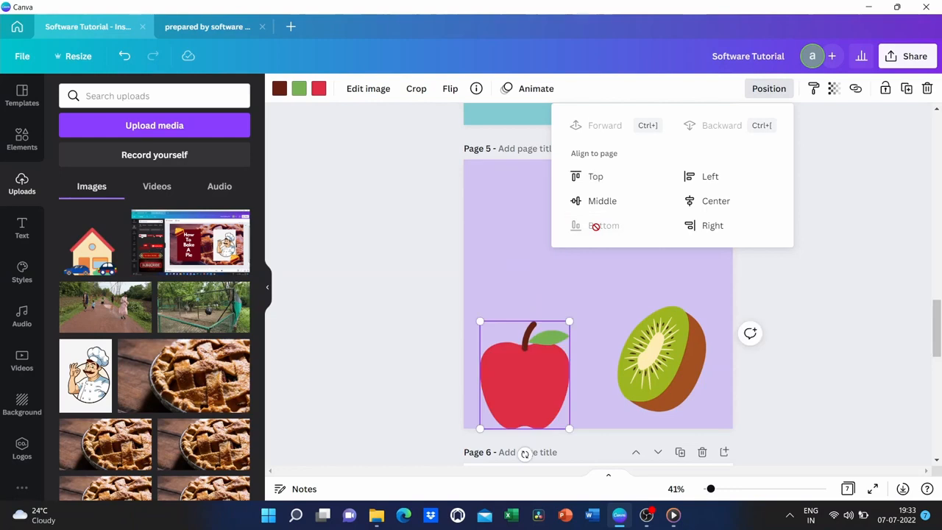
{"action": "left_click", "coordinate": [711, 203]}
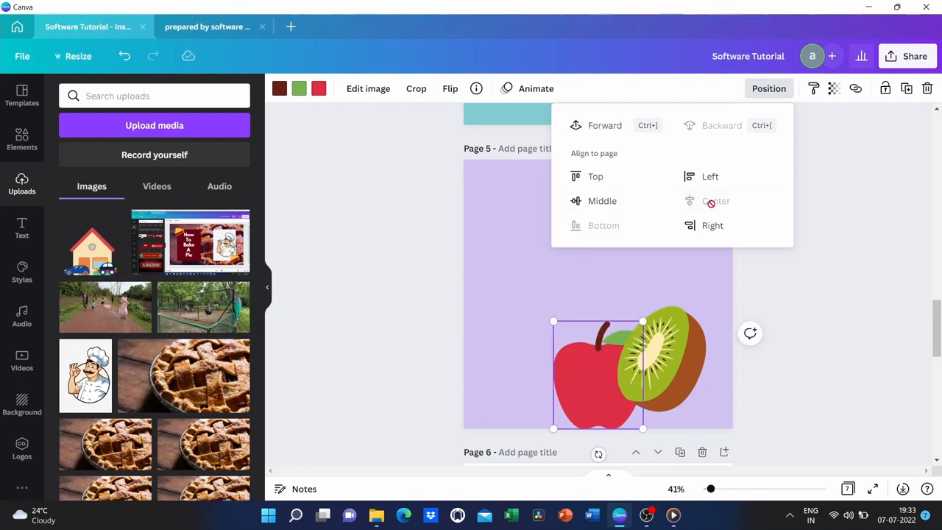
{"action": "left_click", "coordinate": [611, 212]}
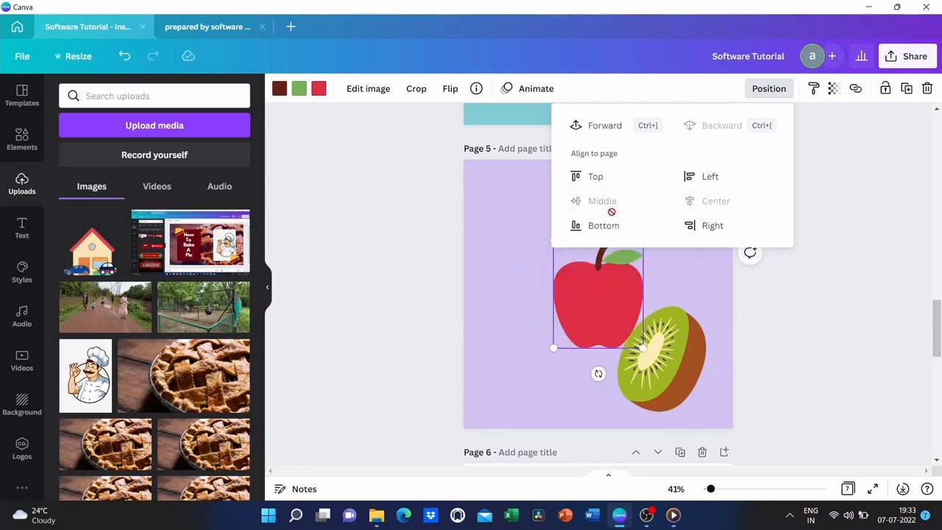
{"action": "left_click", "coordinate": [682, 273]}
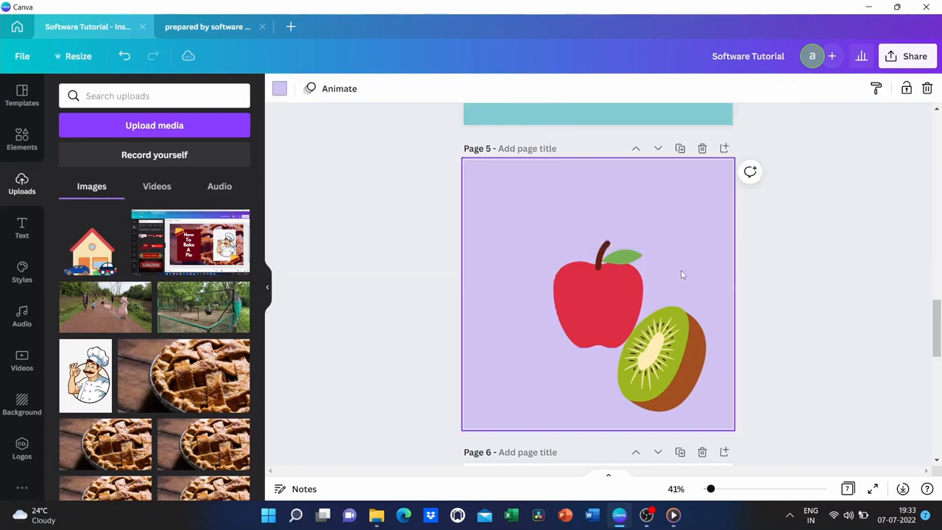
- Align the apple and kiwi on page 5 with each other by their middles and centers, and deselect them
{"action": "left_click", "coordinate": [593, 275]}
{"action": "left_click", "coordinate": [666, 354], "text": "shift"}
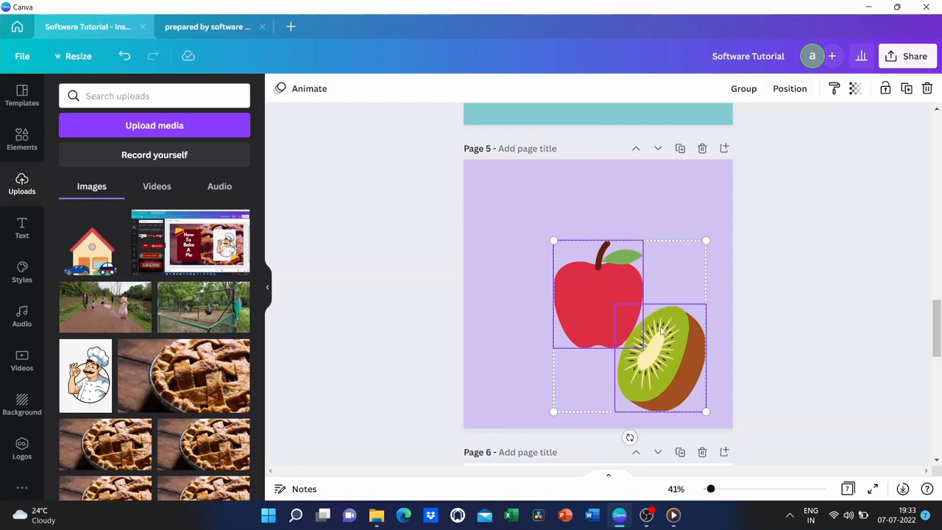
{"action": "left_click", "coordinate": [785, 90]}
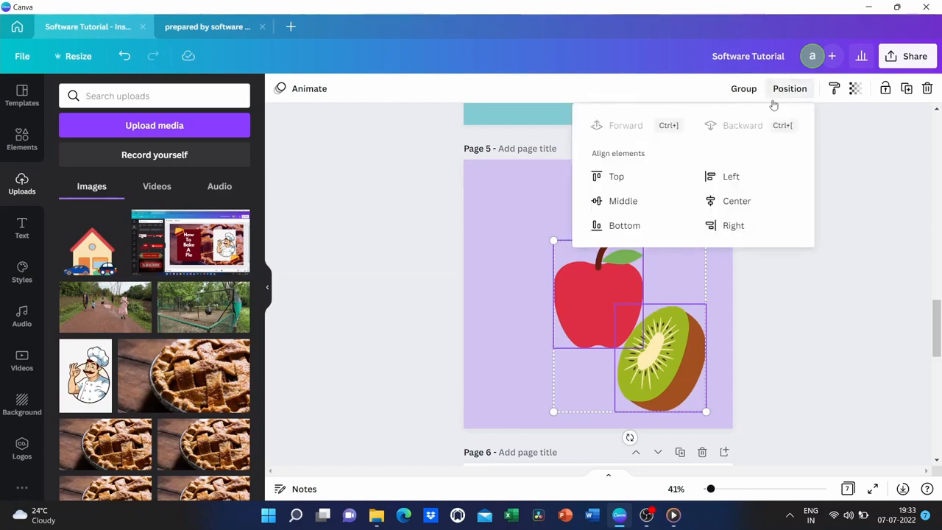
{"action": "left_click", "coordinate": [625, 203]}
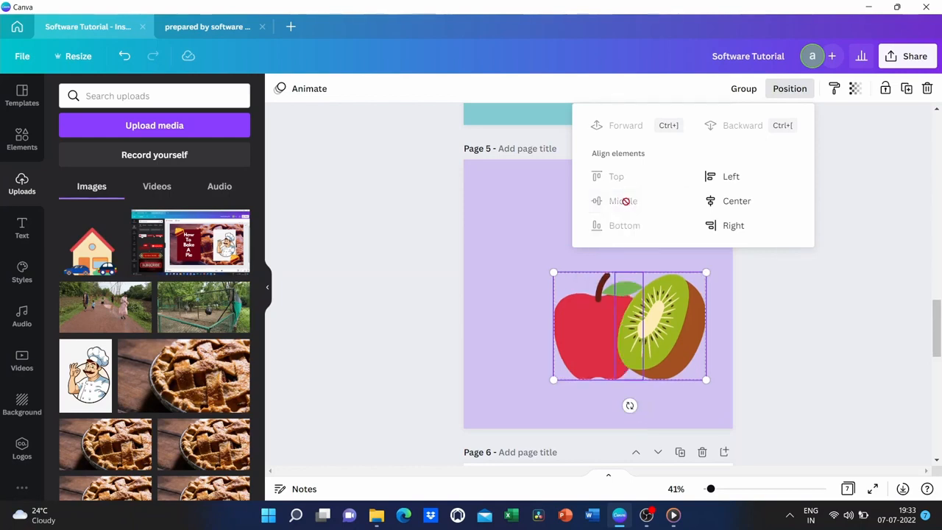
{"action": "left_click", "coordinate": [728, 201]}
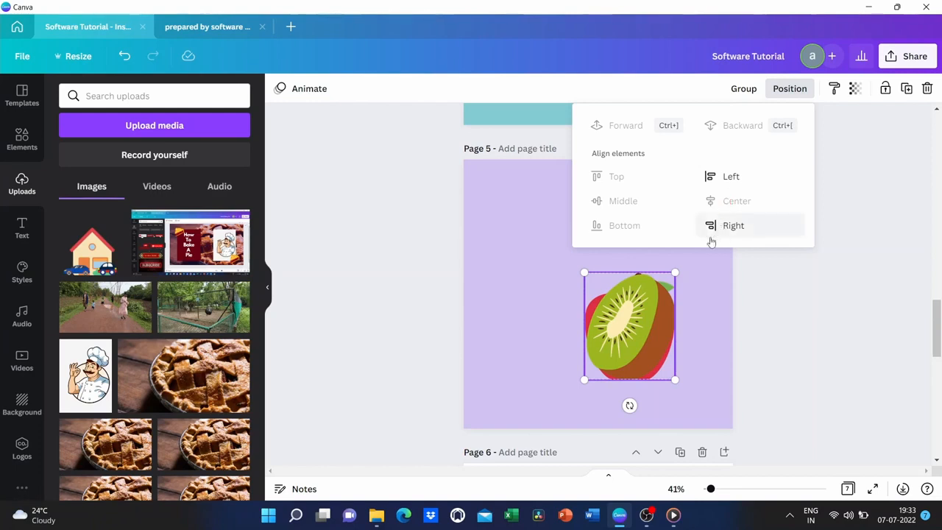
{"action": "left_click", "coordinate": [705, 309]}
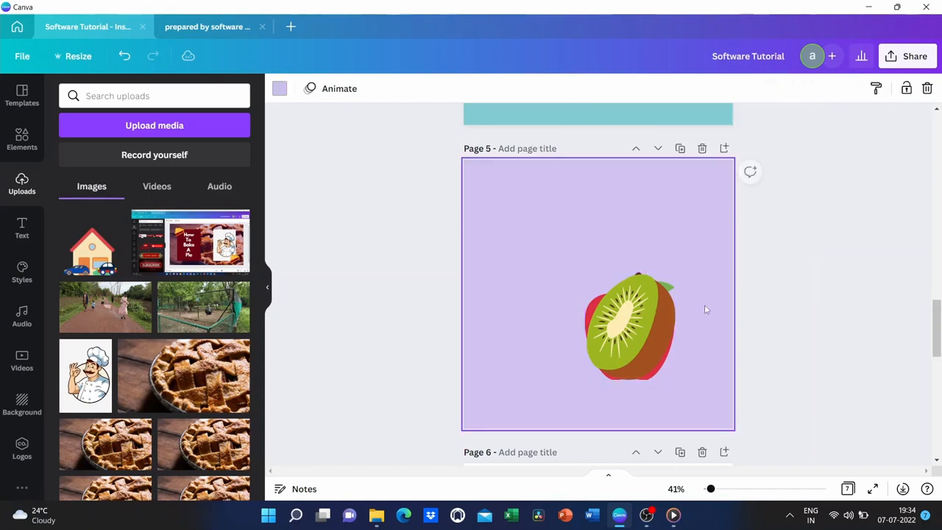
- Move the kiwi to the left of the apple on page 5 so the fruits sit side by side
{"action": "left_click_drag", "start_coordinate": [625, 306], "coordinate": [580, 305]}
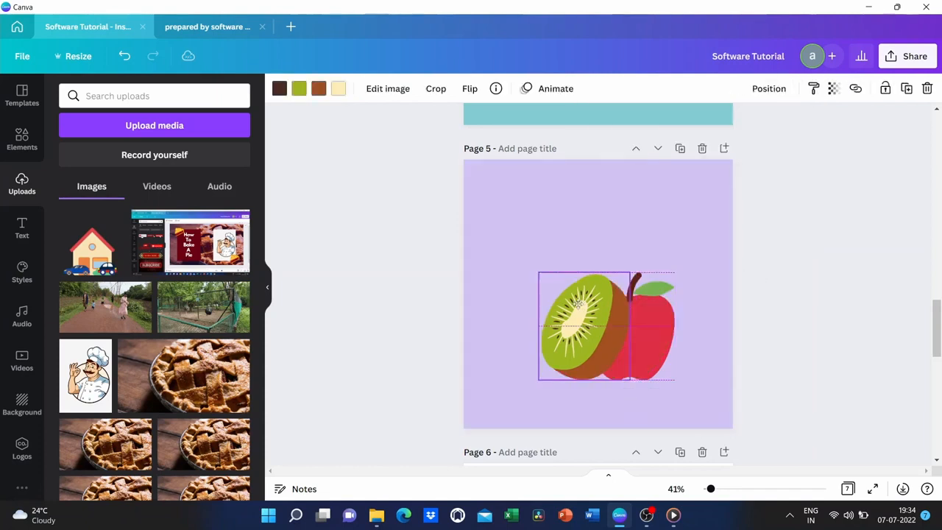
{"action": "scroll", "coordinate": [610, 370], "scroll_direction": "down", "scroll_amount": 1}
{"action": "scroll", "coordinate": [608, 370], "scroll_direction": "down", "scroll_amount": 1}
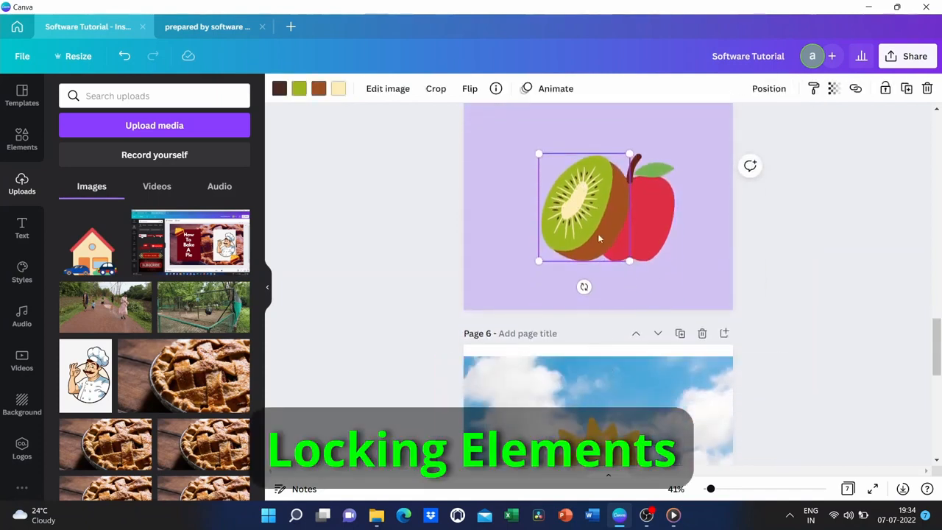
{"action": "left_click_drag", "start_coordinate": [594, 226], "coordinate": [553, 226]}
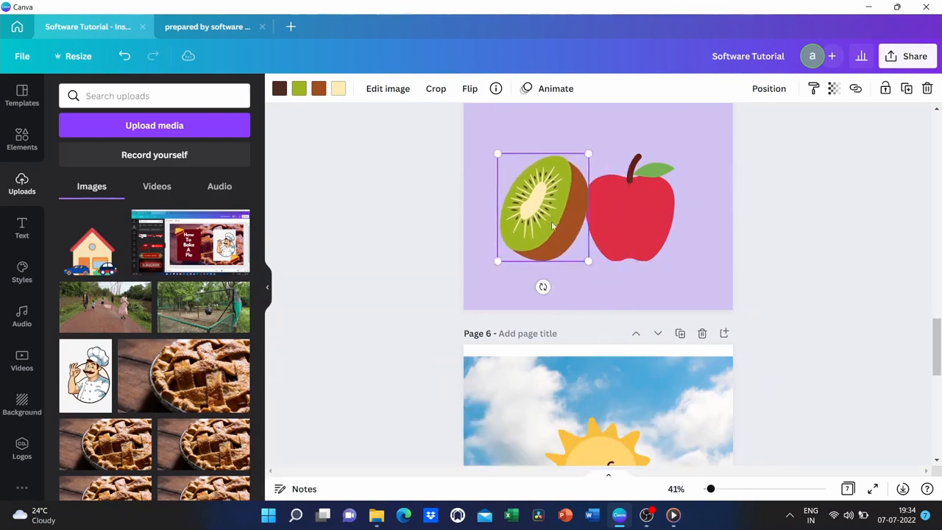
- Move the sun on page 6 slightly down to the page's center
{"action": "scroll", "coordinate": [688, 299], "scroll_direction": "down", "scroll_amount": 2}
{"action": "scroll", "coordinate": [688, 299], "scroll_direction": "up", "scroll_amount": 2}
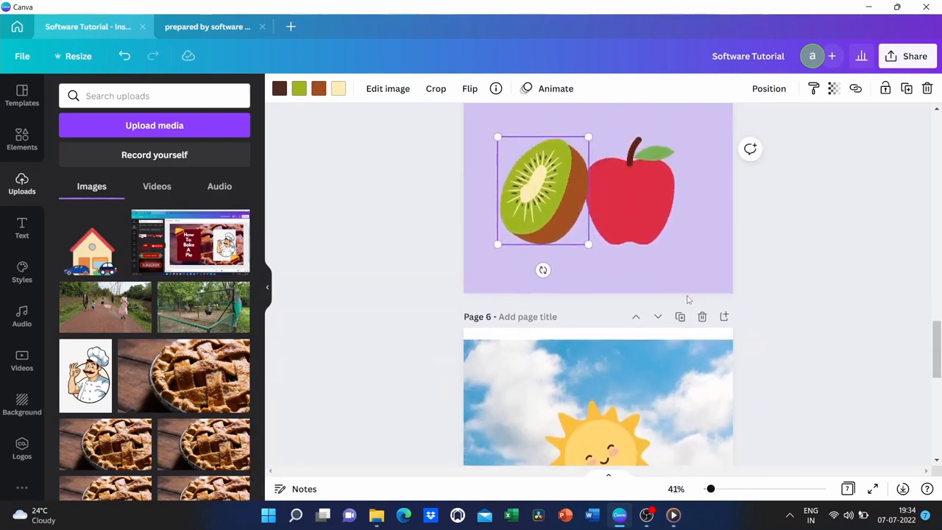
{"action": "scroll", "coordinate": [688, 300], "scroll_direction": "down", "scroll_amount": 1}
{"action": "scroll", "coordinate": [688, 300], "scroll_direction": "down", "scroll_amount": 2}
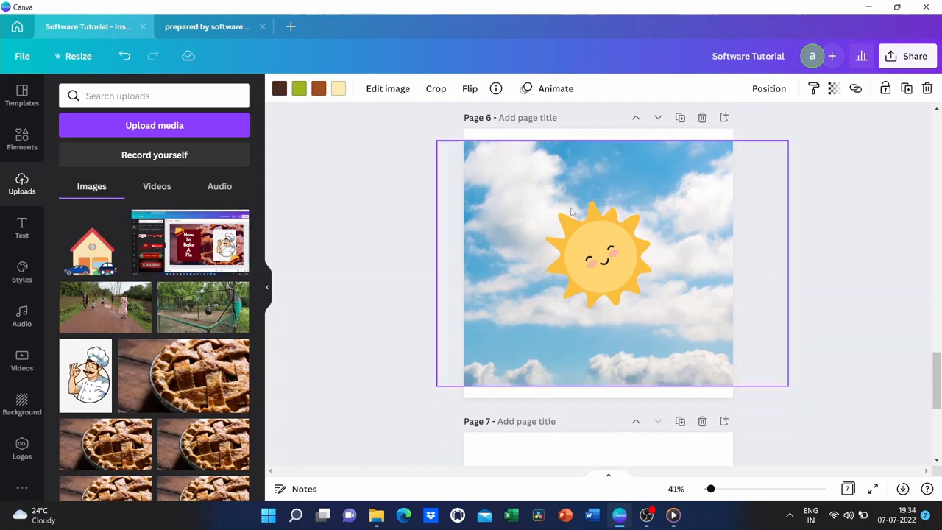
{"action": "mouse_move", "coordinate": [591, 265]}
{"action": "left_mouse_down"}
{"action": "mouse_move", "coordinate": [645, 255]}
{"action": "mouse_move", "coordinate": [594, 260]}
{"action": "left_mouse_up"}
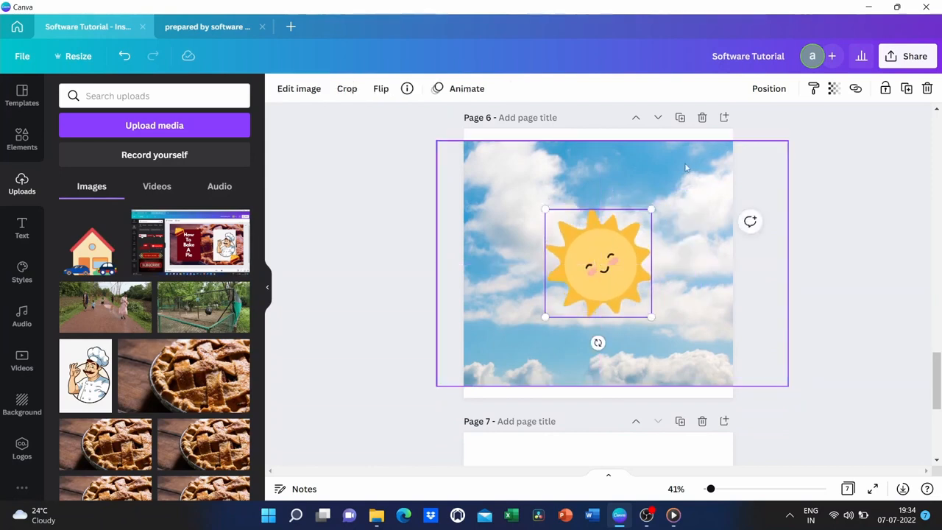
- Try shifting the sky photo behind the sun to the right, undo the move, and select the sun
{"action": "mouse_move", "coordinate": [667, 170]}
{"action": "left_mouse_down"}
{"action": "mouse_move", "coordinate": [609, 214]}
{"action": "mouse_move", "coordinate": [751, 167]}
{"action": "mouse_move", "coordinate": [672, 161]}
{"action": "left_mouse_up"}
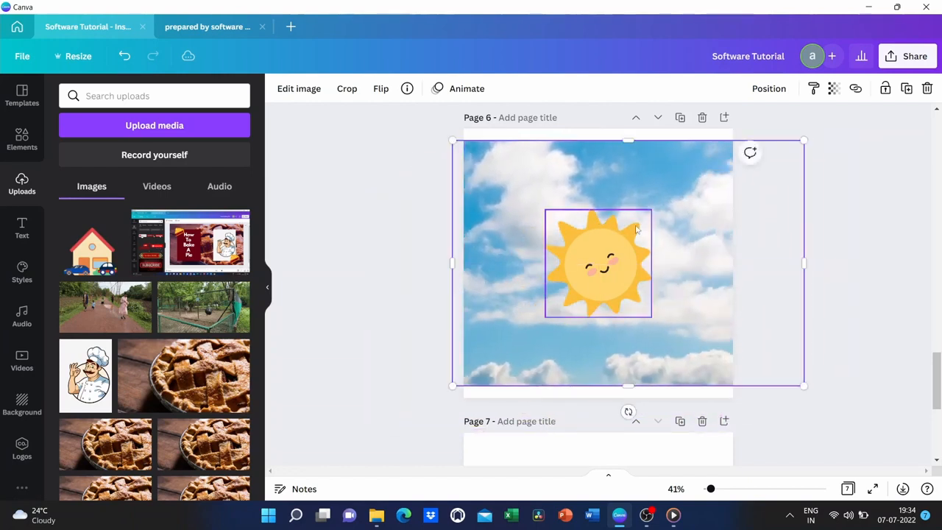
{"action": "key", "text": "ctrl+z"}
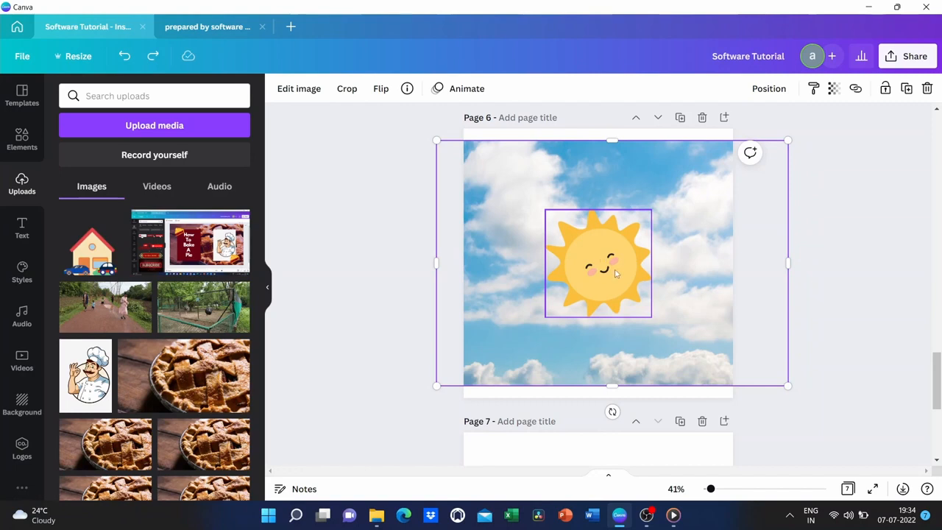
{"action": "mouse_move", "coordinate": [616, 274]}
{"action": "left_mouse_down"}
{"action": "mouse_move", "coordinate": [622, 265]}
{"action": "mouse_move", "coordinate": [616, 272]}
{"action": "left_mouse_up"}
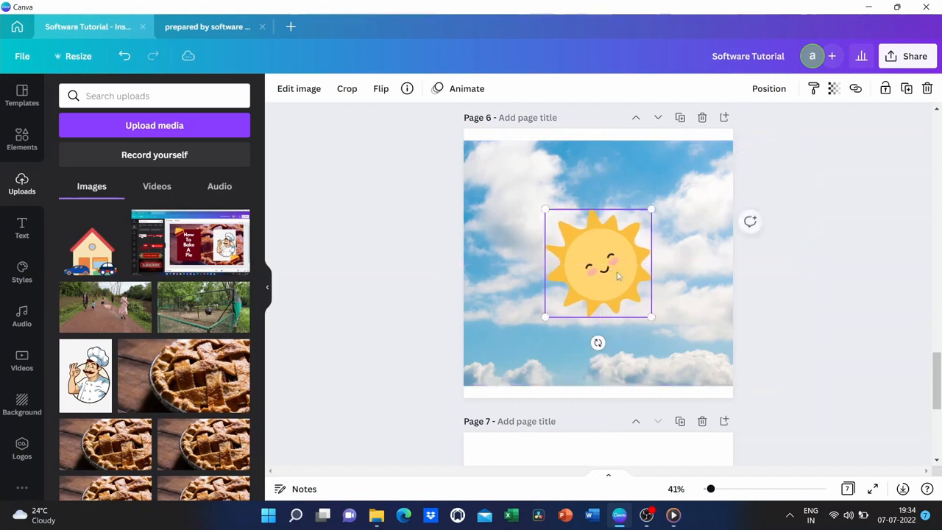
- Extend the sky photo upward past the top edge of page 6 and lock it
{"action": "left_click", "coordinate": [678, 181]}
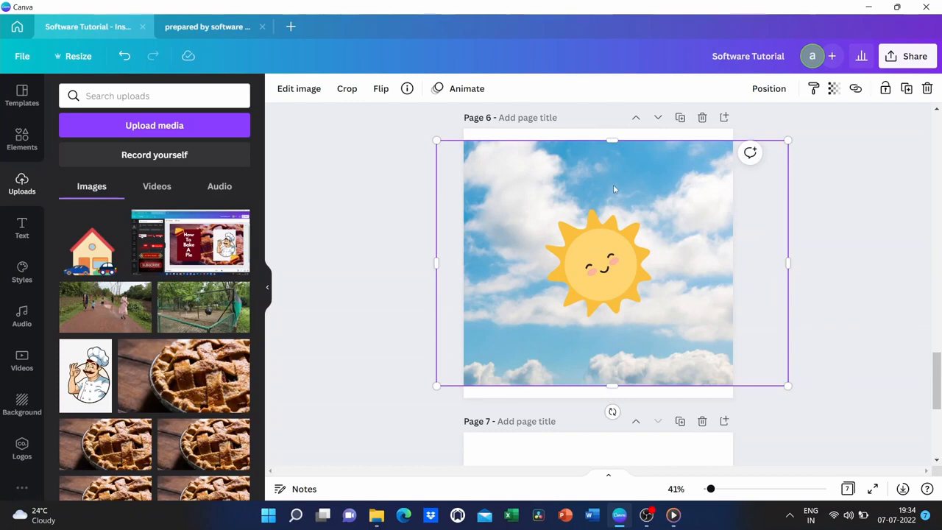
{"action": "left_click_drag", "start_coordinate": [612, 140], "coordinate": [610, 119]}
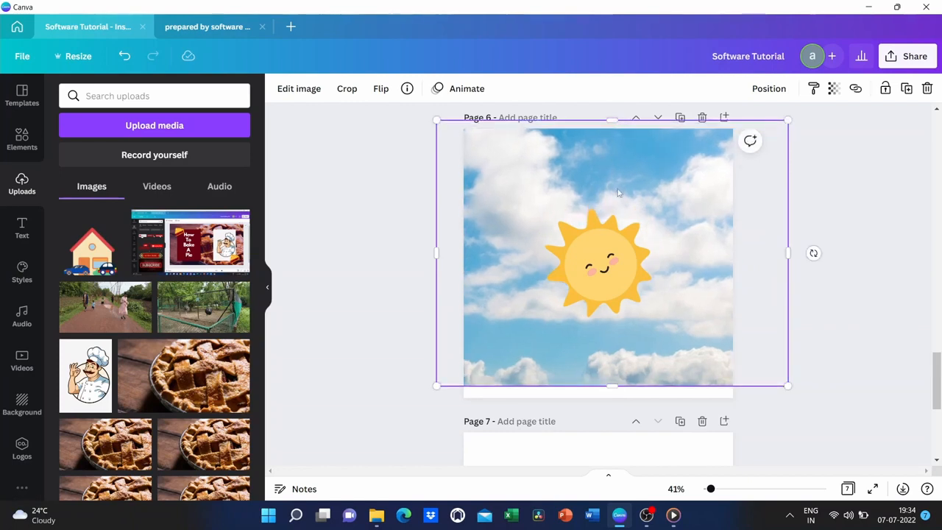
{"action": "left_click", "coordinate": [885, 88]}
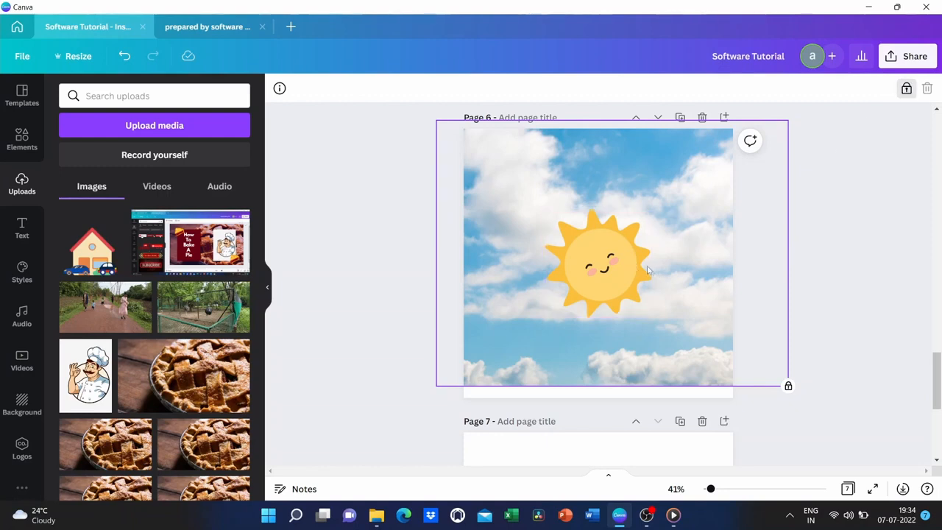
- Move the sun up and to the right over the locked sky photo, and unlock the photo
{"action": "left_click_drag", "start_coordinate": [559, 250], "coordinate": [627, 257]}
{"action": "left_click_drag", "start_coordinate": [521, 248], "coordinate": [359, 465]}
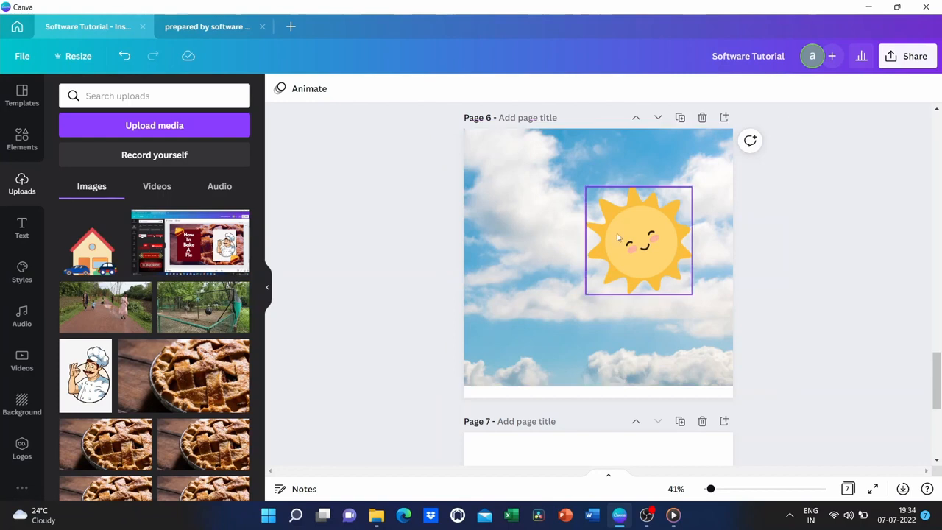
{"action": "left_click", "coordinate": [512, 248]}
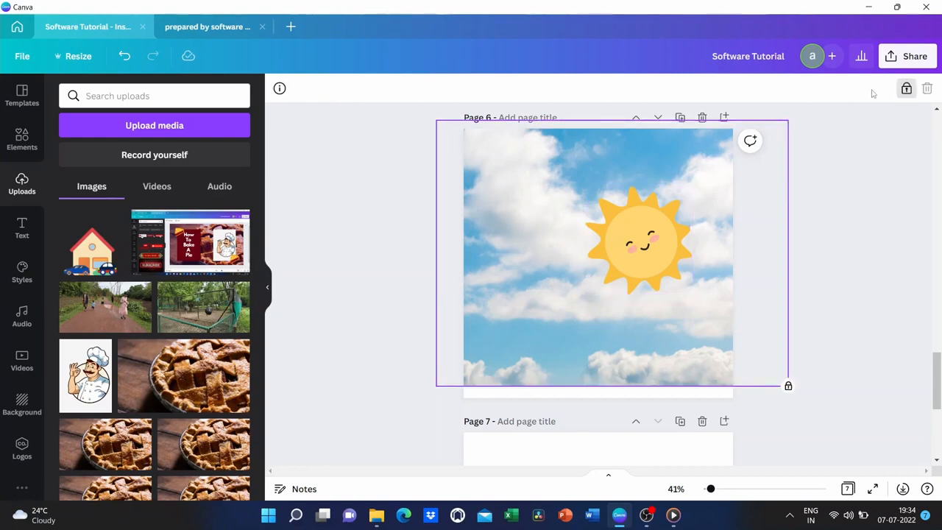
{"action": "left_click", "coordinate": [906, 88]}
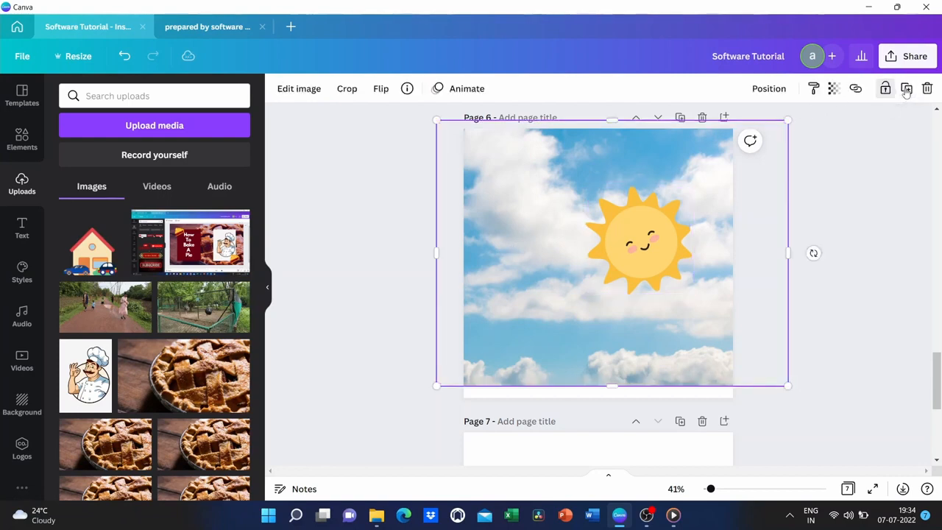
{"action": "mouse_move", "coordinate": [551, 300]}
{"action": "left_mouse_down"}
{"action": "mouse_move", "coordinate": [534, 322]}
{"action": "mouse_move", "coordinate": [549, 301]}
{"action": "left_mouse_up"}
- Add a text box with the default paragraph text to blank page 7 using the element shortcut
{"action": "scroll", "coordinate": [708, 303], "scroll_direction": "down", "scroll_amount": 5}
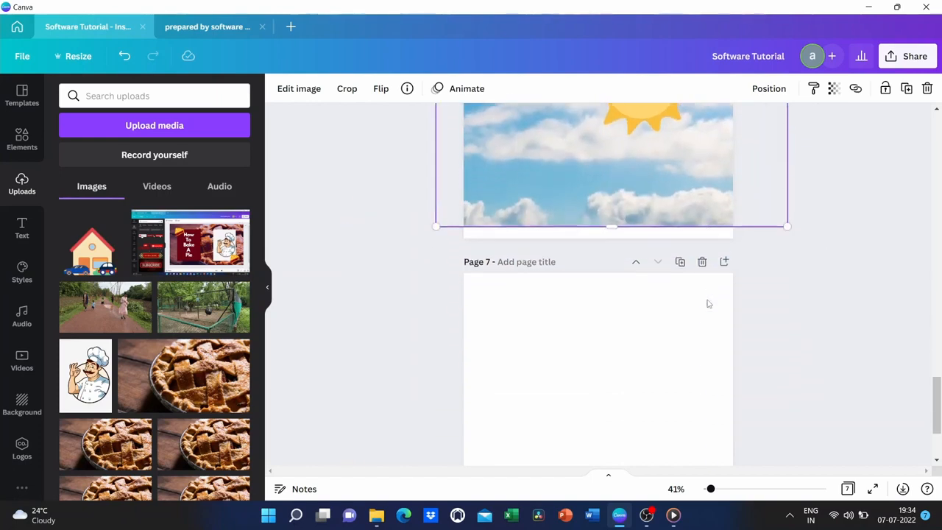
{"action": "scroll", "coordinate": [708, 303], "scroll_direction": "up", "scroll_amount": 2}
{"action": "scroll", "coordinate": [707, 303], "scroll_direction": "up", "scroll_amount": 1}
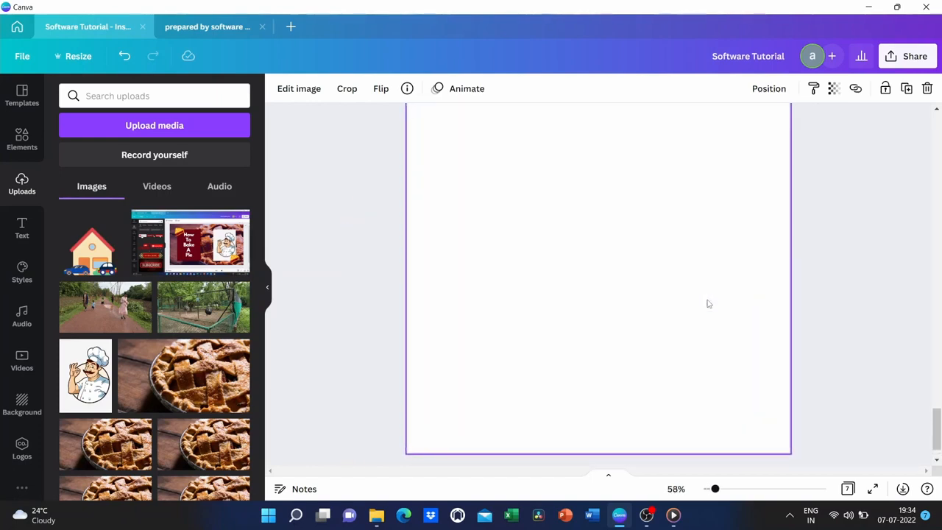
{"action": "scroll", "coordinate": [708, 303], "scroll_direction": "down", "scroll_amount": 2}
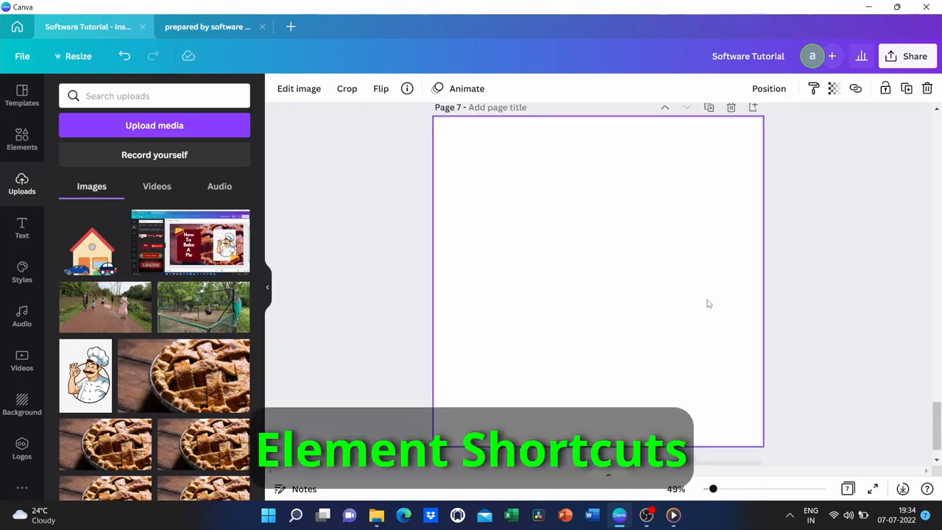
{"action": "left_click", "coordinate": [617, 300]}
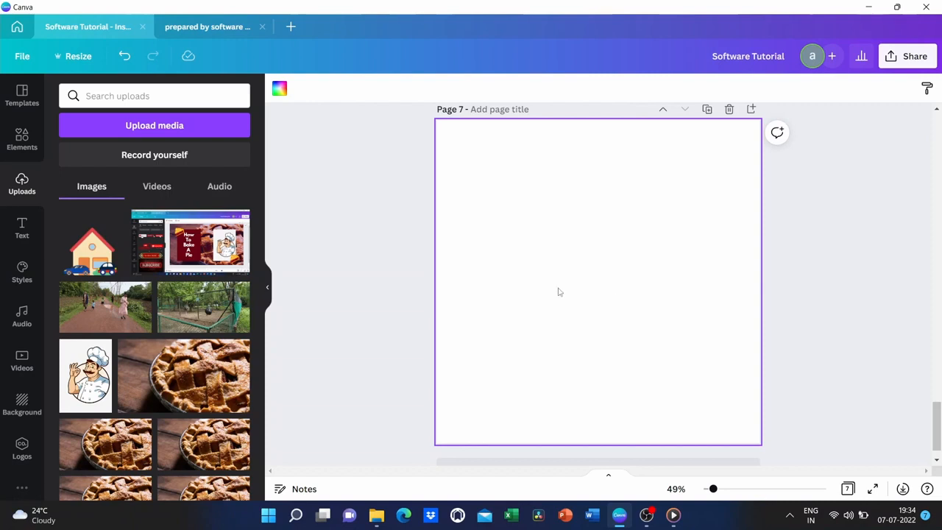
{"action": "left_click", "coordinate": [788, 260]}
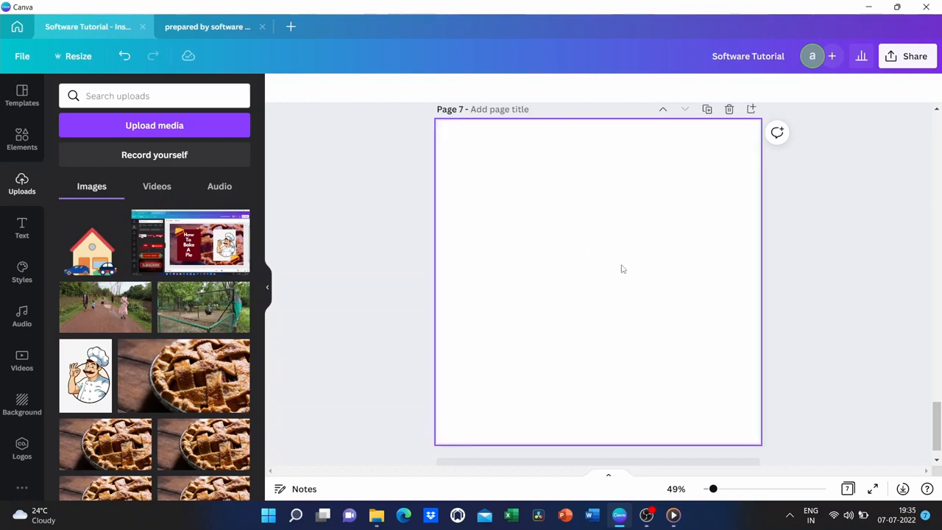
{"action": "key", "text": "t"}
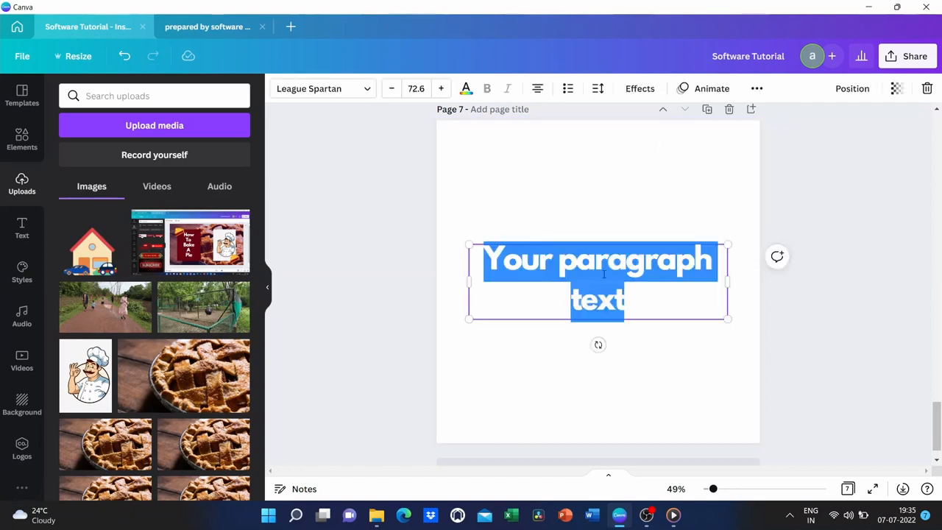
- Clear the placeholder text and add a horizontal line across the middle of page 7, extending both of its ends
{"action": "key", "text": "BackSpace"}
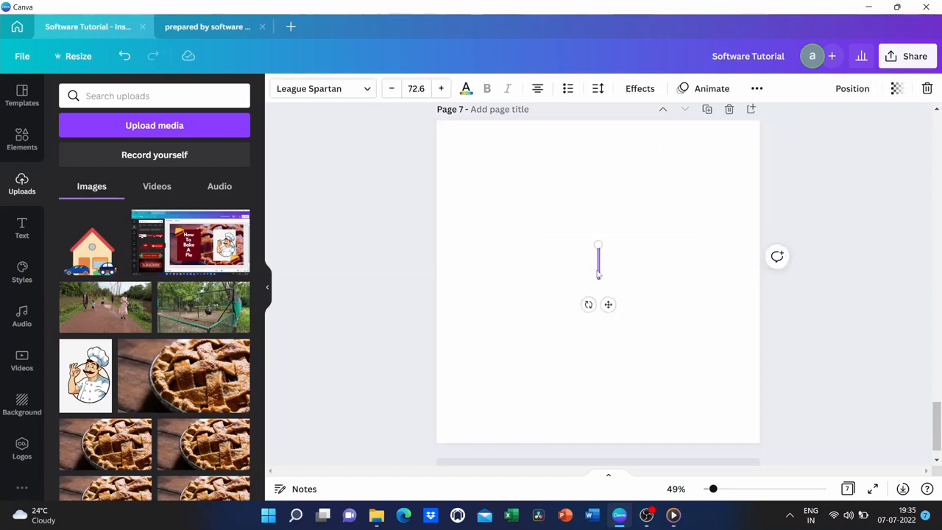
{"action": "left_click", "coordinate": [576, 259]}
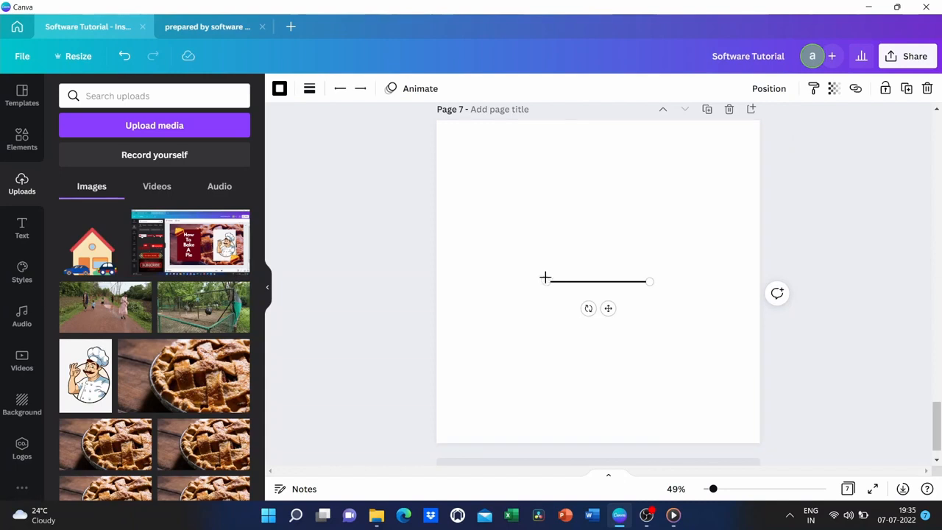
{"action": "left_click_drag", "start_coordinate": [546, 279], "coordinate": [482, 281]}
{"action": "left_click_drag", "start_coordinate": [649, 280], "coordinate": [675, 281]}
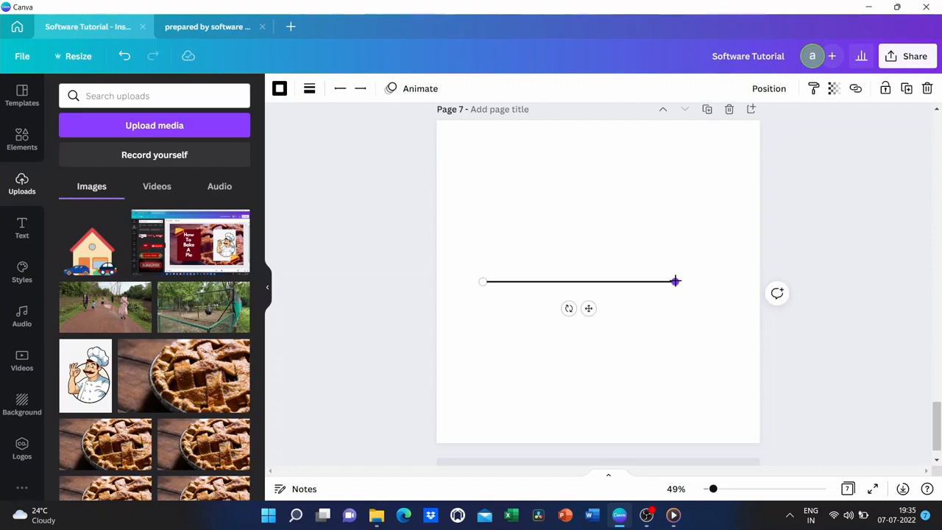
- Add a blue square with the element shortcut and place it below the left part of the line
{"action": "key", "text": "r"}
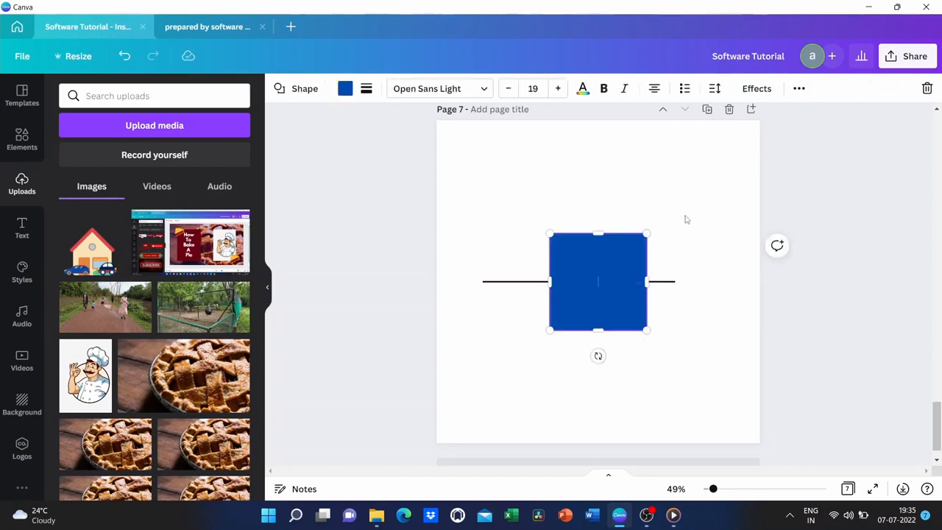
{"action": "left_click", "coordinate": [685, 219]}
{"action": "left_click_drag", "start_coordinate": [596, 275], "coordinate": [536, 338]}
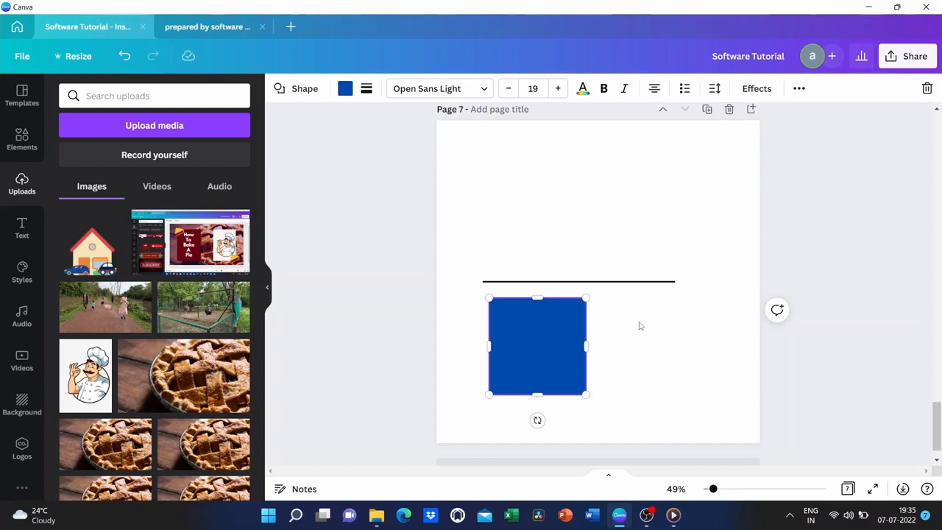
- Add a blue circle with the element shortcut and align it beside the square below the line
{"action": "key", "text": "c"}
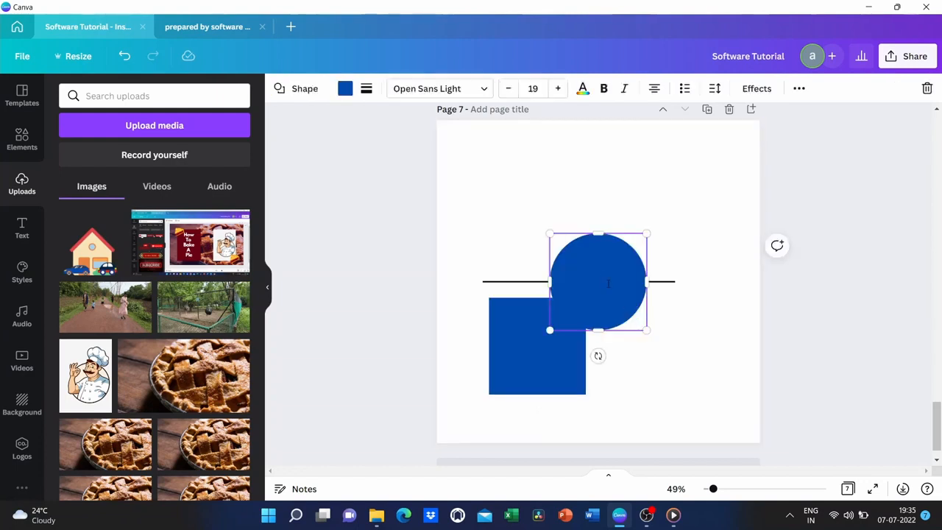
{"action": "left_click", "coordinate": [666, 294]}
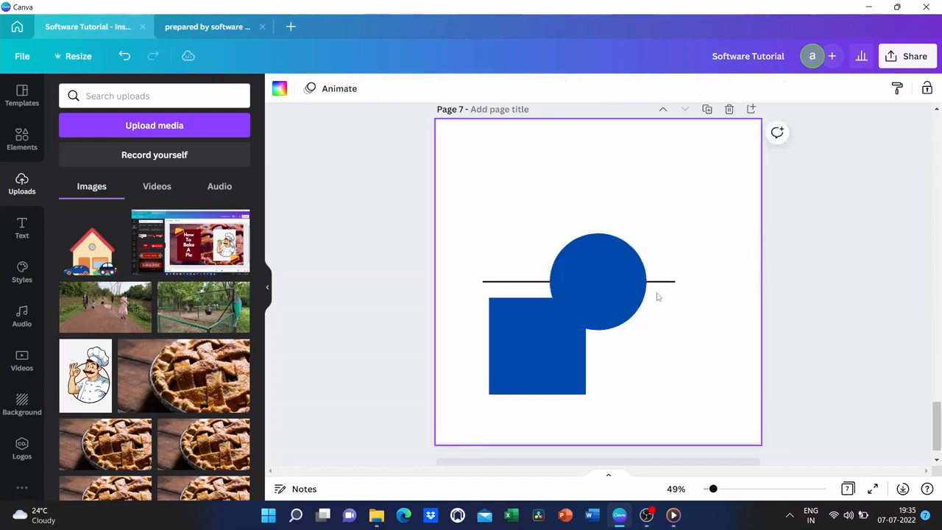
{"action": "left_click_drag", "start_coordinate": [608, 291], "coordinate": [656, 349]}
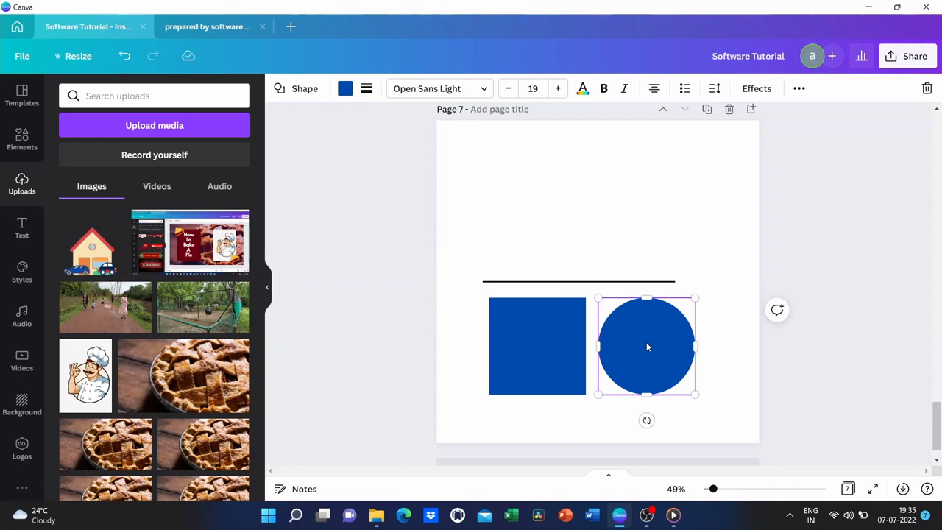
- Duplicate the blue circle three times and spread the copies over the upper part of page 7
{"action": "key", "text": "ctrl+d"}
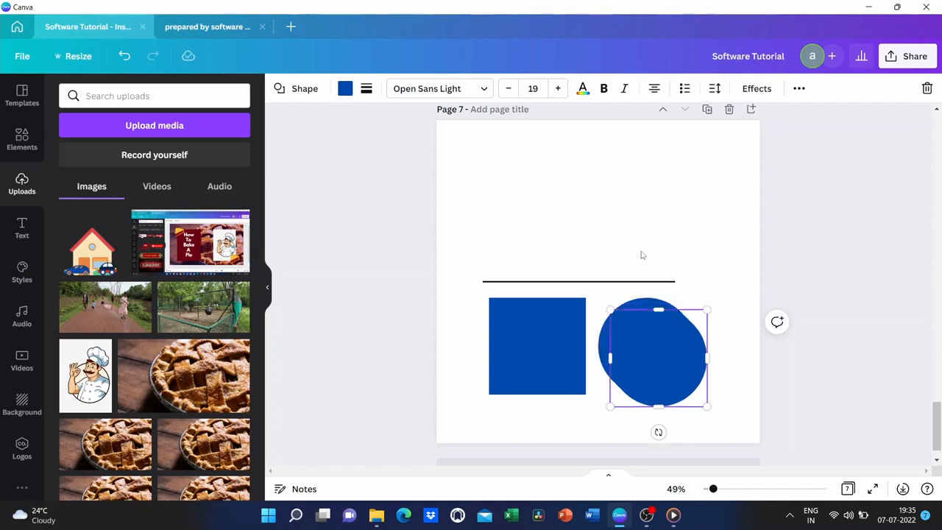
{"action": "key", "text": "ctrl+d"}
{"action": "left_click_drag", "start_coordinate": [670, 371], "coordinate": [702, 280]}
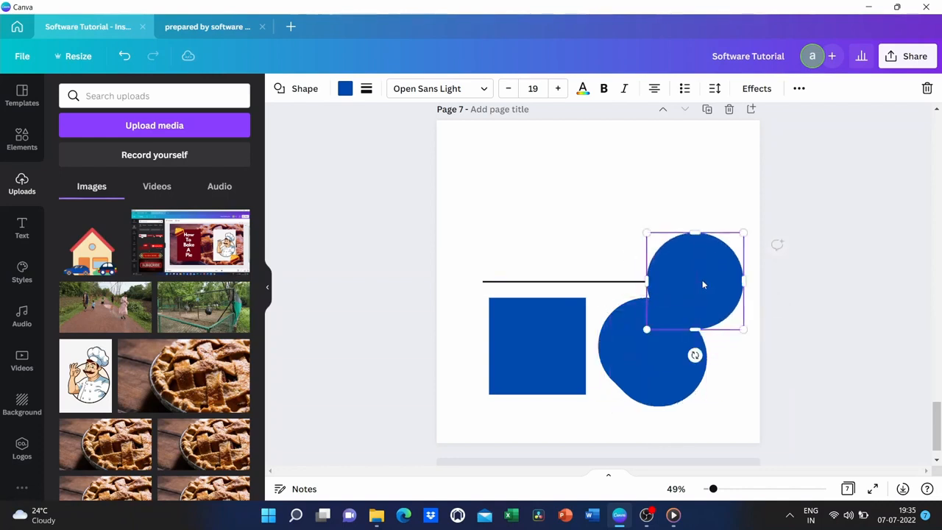
{"action": "left_click", "coordinate": [660, 378]}
{"action": "left_click_drag", "start_coordinate": [660, 378], "coordinate": [584, 269]}
{"action": "left_click_drag", "start_coordinate": [642, 353], "coordinate": [690, 213]}
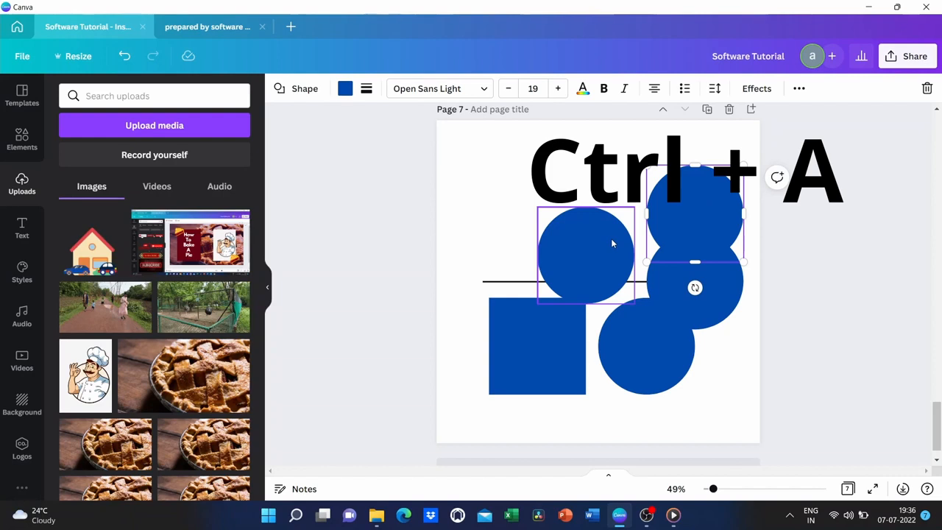
- Group all the elements on page 7 and move the group slightly up and to the left
{"action": "key", "text": "ctrl+a"}
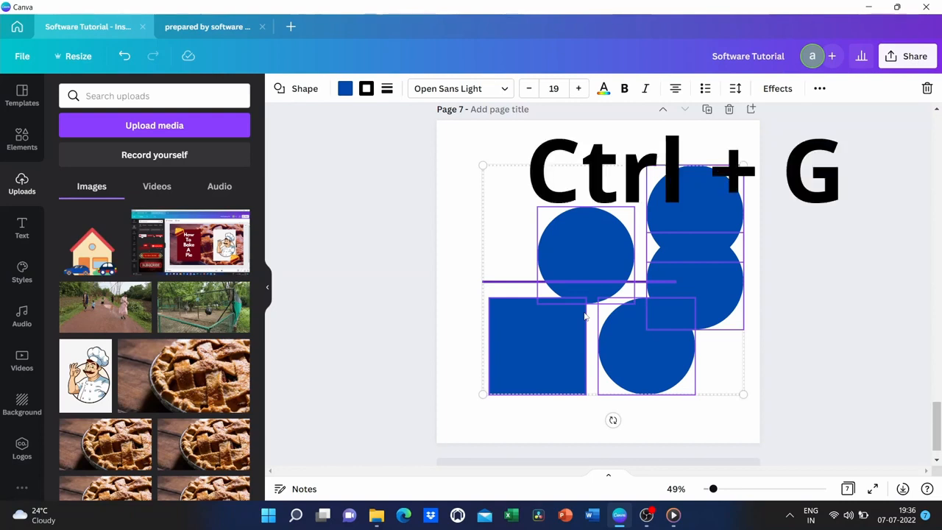
{"action": "key", "text": "ctrl+g"}
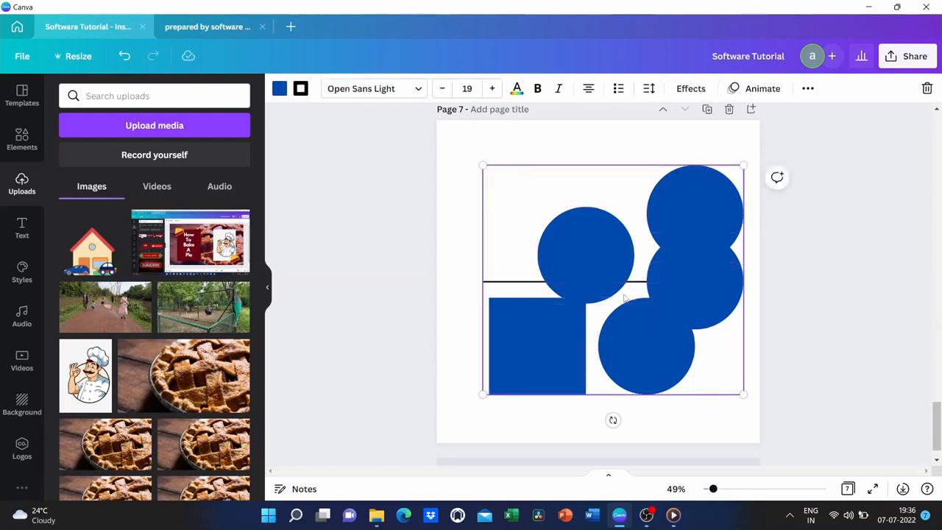
{"action": "mouse_move", "coordinate": [624, 293]}
{"action": "left_mouse_down"}
{"action": "mouse_move", "coordinate": [673, 248]}
{"action": "mouse_move", "coordinate": [635, 268]}
{"action": "mouse_move", "coordinate": [545, 244]}
{"action": "mouse_move", "coordinate": [612, 281]}
{"action": "mouse_move", "coordinate": [610, 290]}
{"action": "left_mouse_up"}
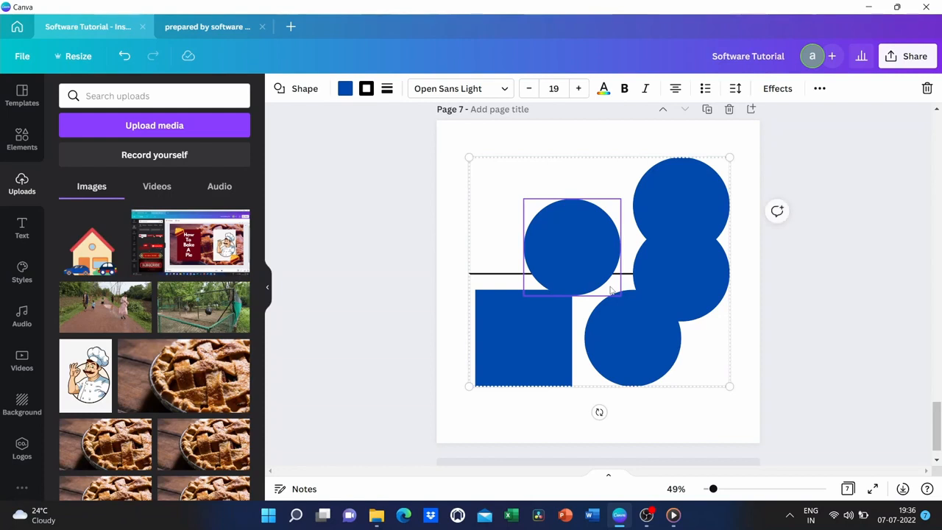
- Move the group slightly upward and ungroup it into separate elements
{"action": "mouse_move", "coordinate": [609, 290]}
{"action": "left_mouse_down"}
{"action": "mouse_move", "coordinate": [648, 282]}
{"action": "mouse_move", "coordinate": [613, 283]}
{"action": "left_mouse_up"}
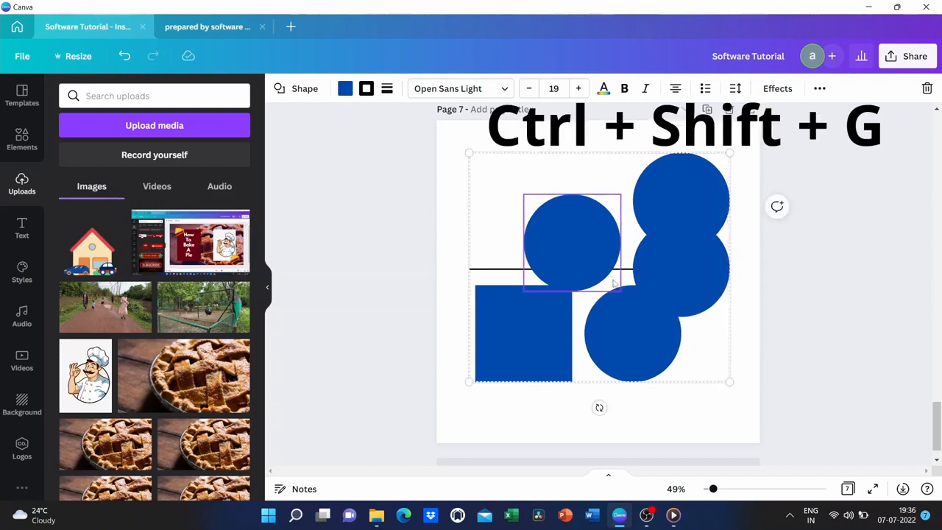
{"action": "key", "text": "ctrl+shift+g"}
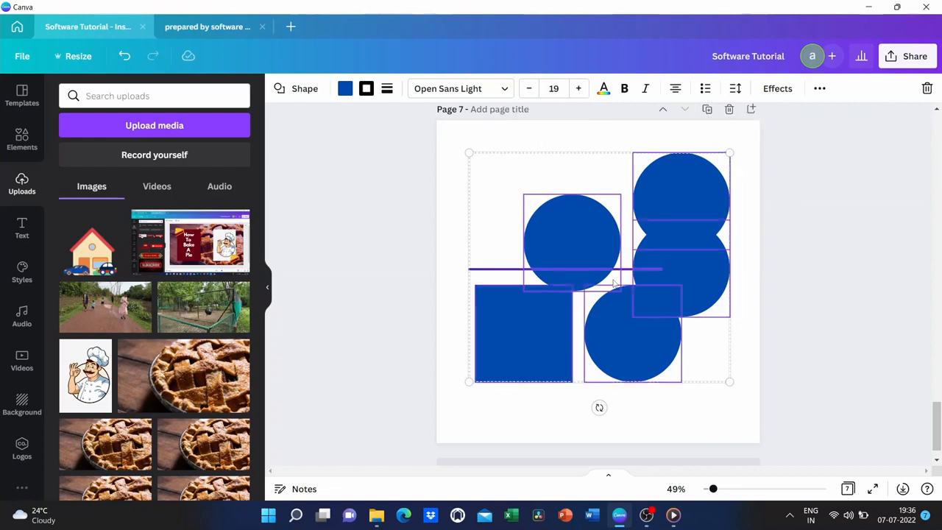
{"action": "mouse_move", "coordinate": [594, 264]}
{"action": "left_mouse_down"}
{"action": "mouse_move", "coordinate": [626, 213]}
{"action": "mouse_move", "coordinate": [596, 267]}
{"action": "left_mouse_up"}
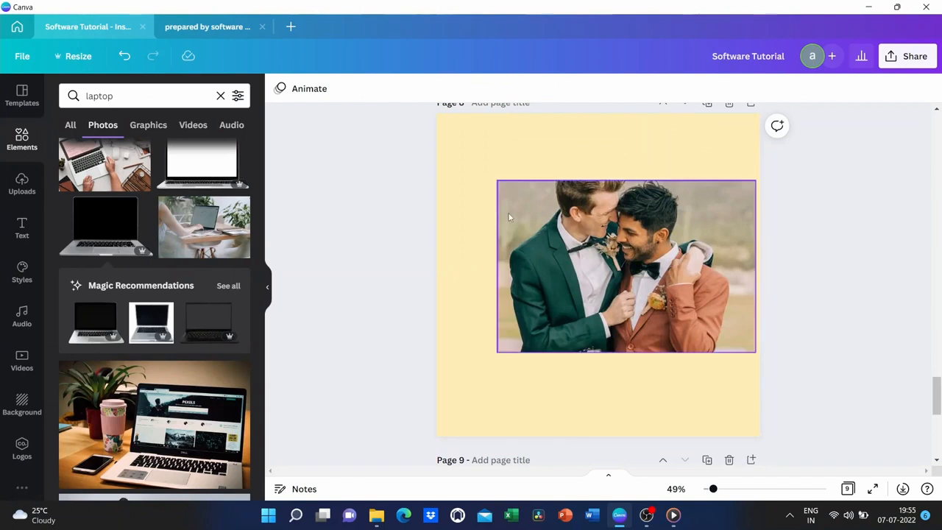
- Make a copy of the Software Tutorial design in the templates folder
{"action": "scroll", "coordinate": [507, 212], "scroll_direction": "up", "scroll_amount": 2}
{"action": "scroll", "coordinate": [506, 213], "scroll_direction": "down", "scroll_amount": 1}
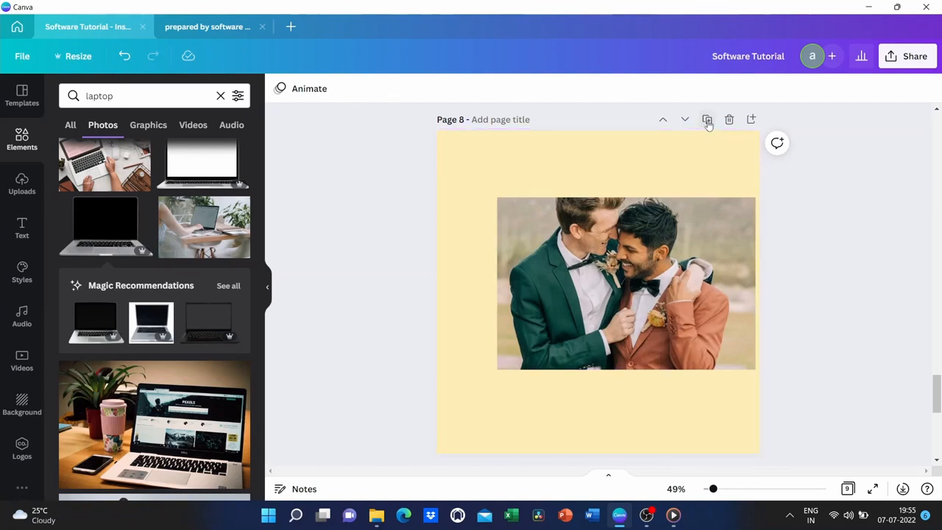
{"action": "left_click", "coordinate": [17, 27]}
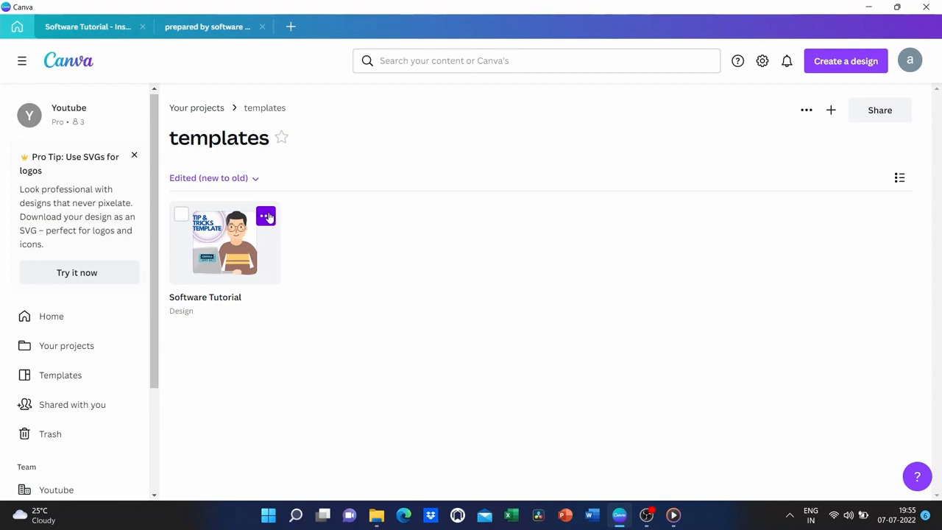
{"action": "left_click", "coordinate": [268, 217]}
{"action": "left_click", "coordinate": [323, 130]}
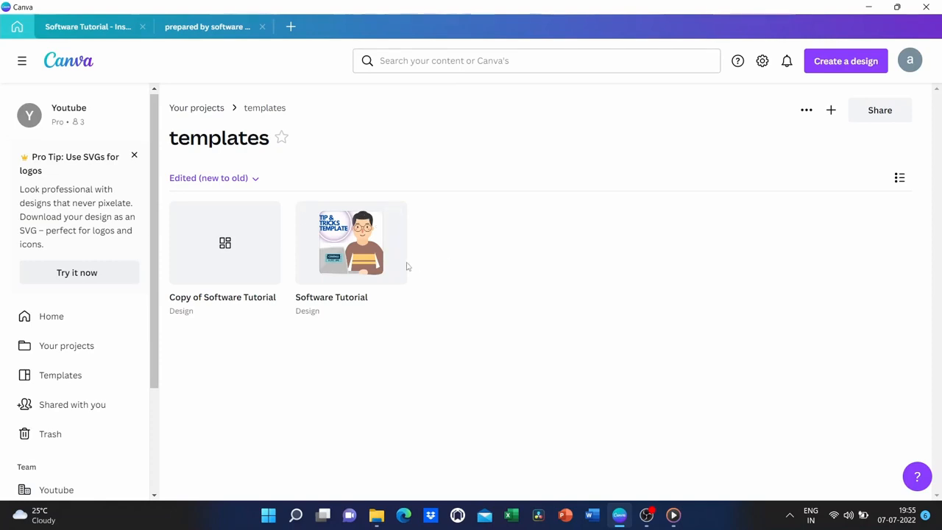
- Open the copied design, close it, and return to the original Software Tutorial design
{"action": "mouse_move", "coordinate": [361, 261]}
{"action": "left_click", "coordinate": [231, 253]}
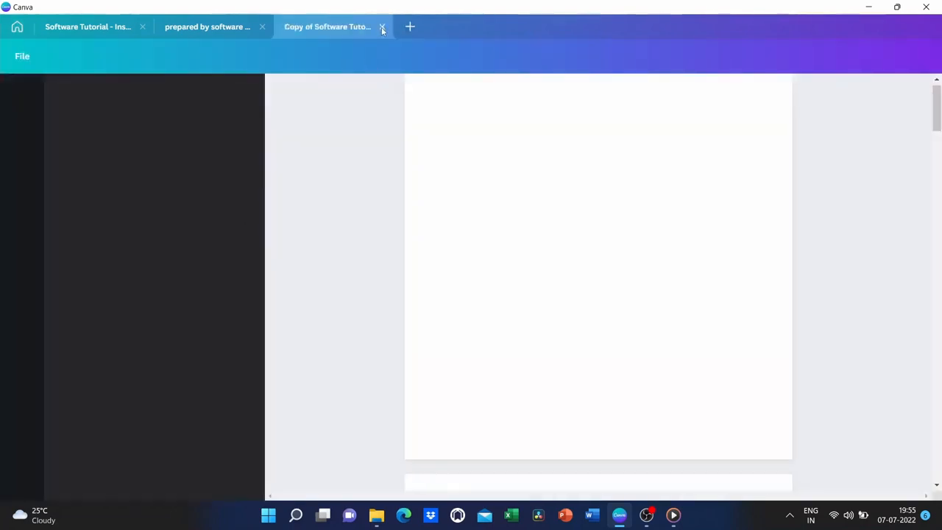
{"action": "left_click", "coordinate": [382, 27]}
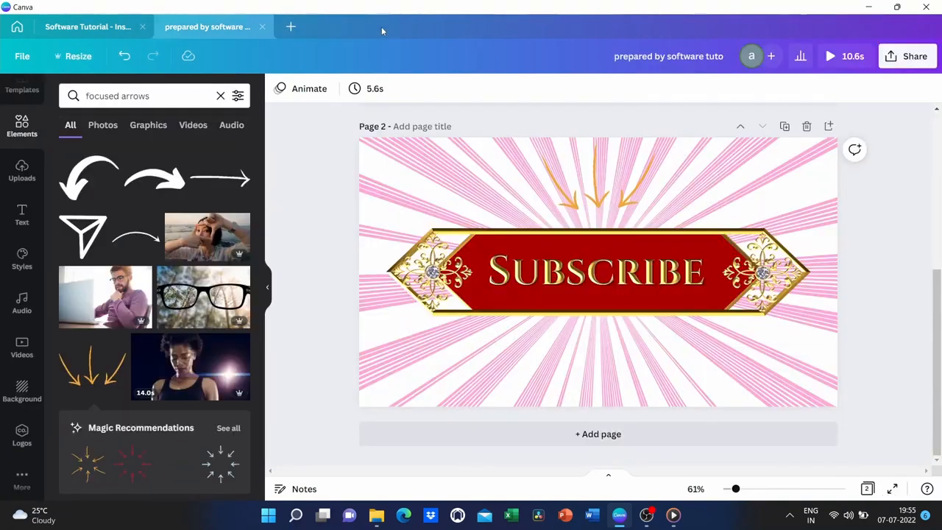
{"action": "left_click", "coordinate": [118, 26]}
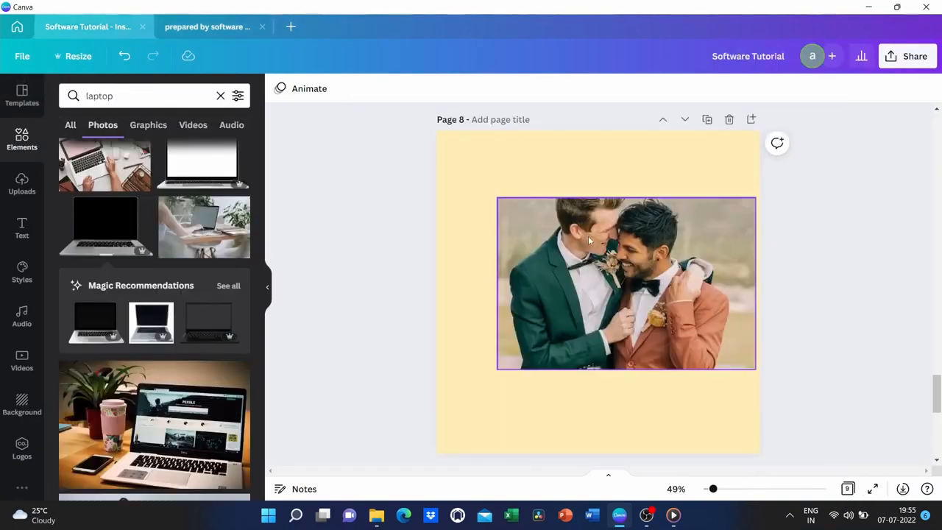
- Duplicate page 8 with the couple photo and compare it with the duplicate below
{"action": "left_click", "coordinate": [706, 120]}
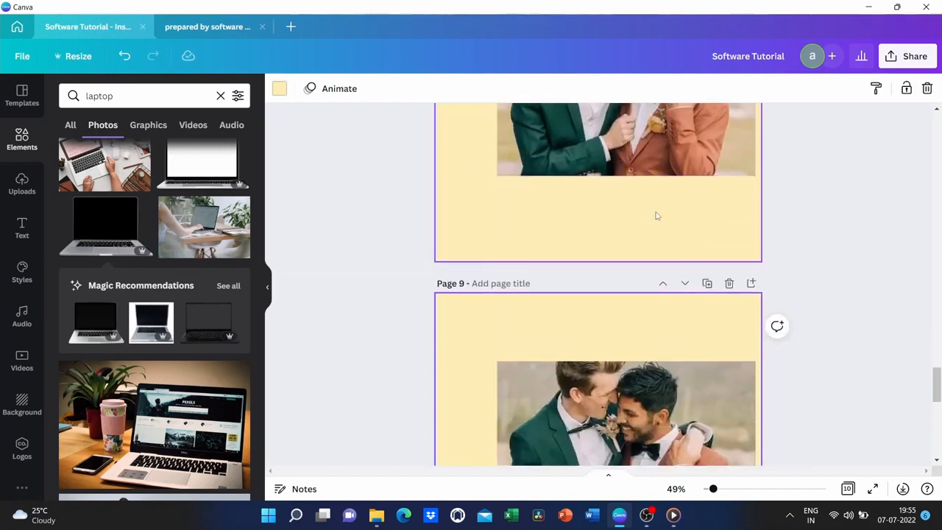
{"action": "scroll", "coordinate": [657, 215], "scroll_direction": "down", "scroll_amount": 2}
{"action": "scroll", "coordinate": [657, 215], "scroll_direction": "up", "scroll_amount": 3}
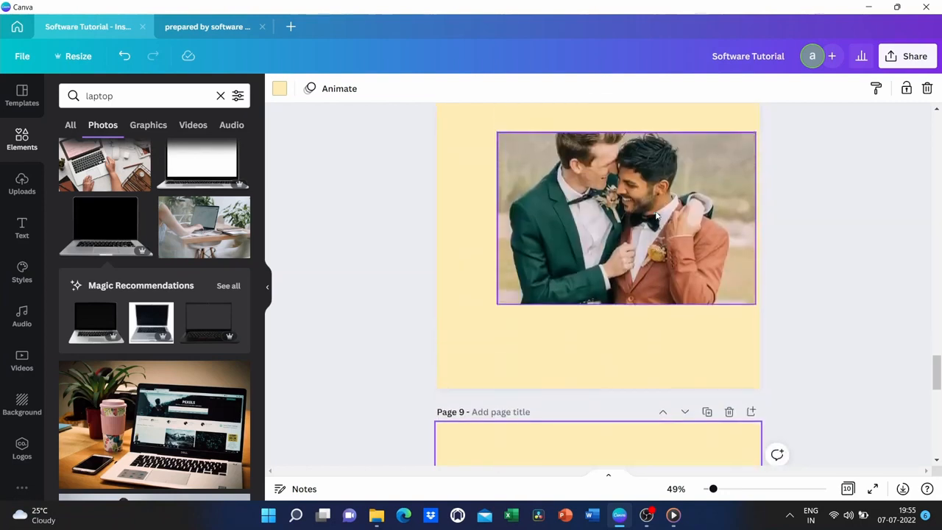
{"action": "scroll", "coordinate": [657, 216], "scroll_direction": "up", "scroll_amount": 2}
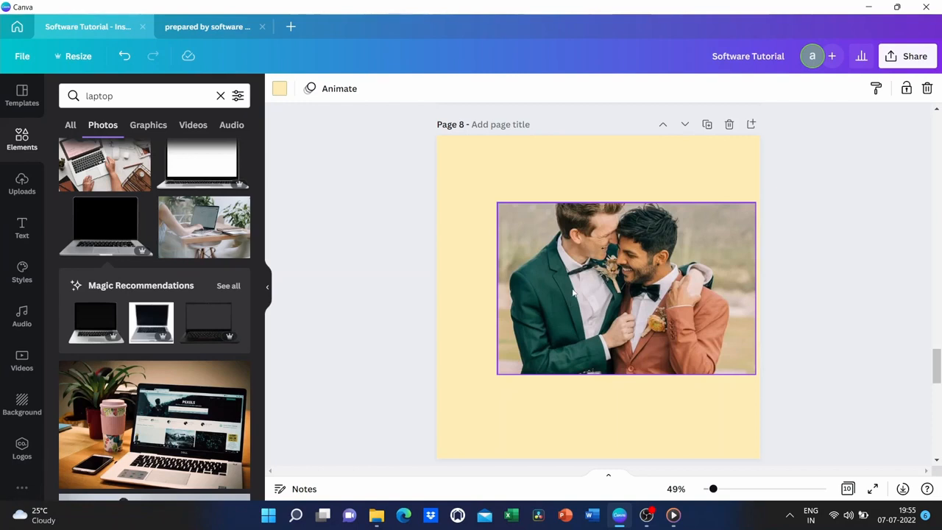
- Browse the Downloads folder in File Explorer, then check the uploaded images in Canva and return to the laptop photo results
{"action": "left_click", "coordinate": [469, 412]}
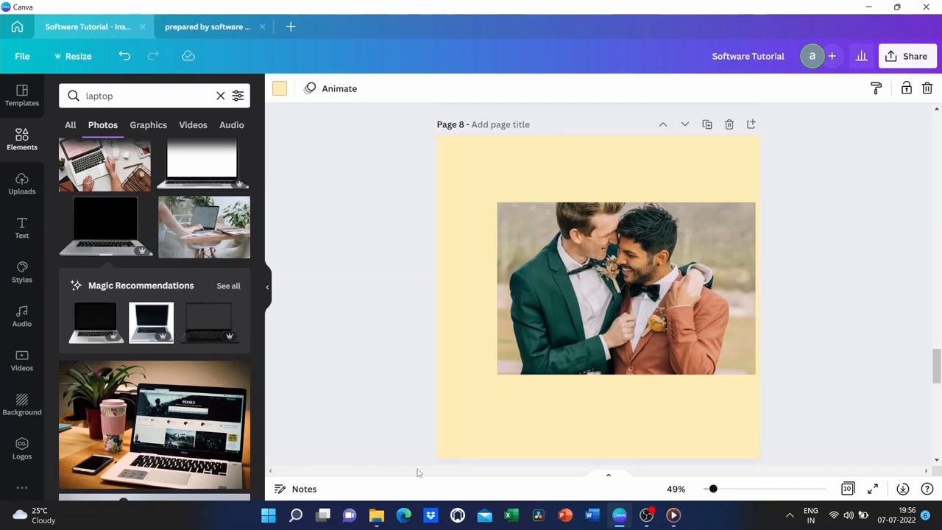
{"action": "left_click", "coordinate": [381, 517]}
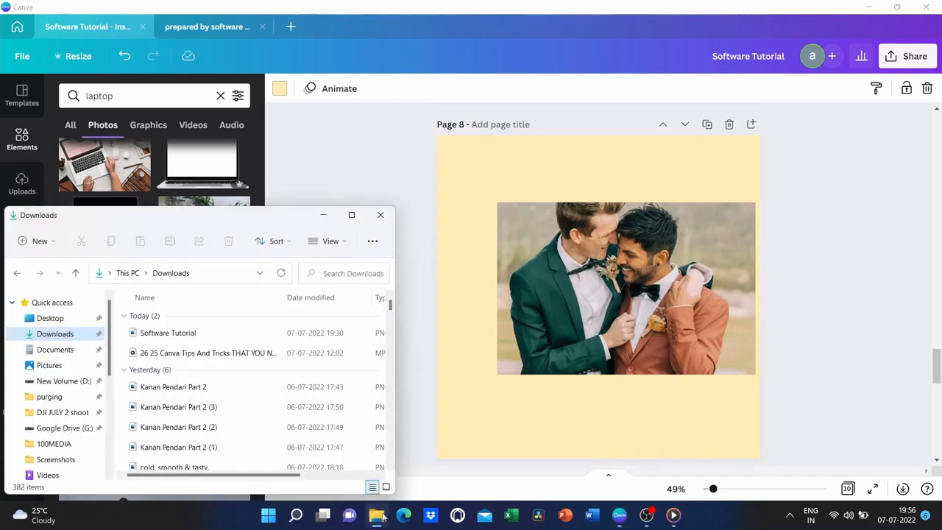
{"action": "scroll", "coordinate": [174, 380], "scroll_direction": "down", "scroll_amount": 1}
{"action": "scroll", "coordinate": [175, 379], "scroll_direction": "up", "scroll_amount": 3}
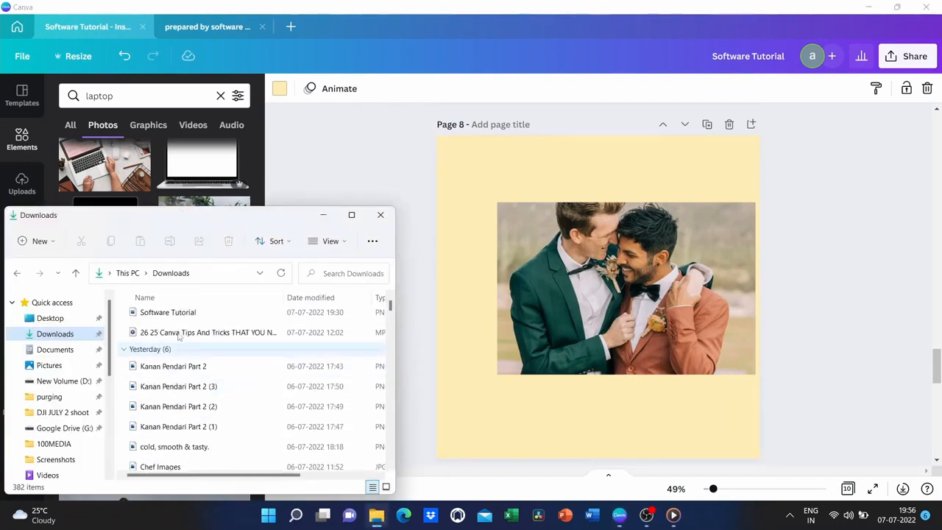
{"action": "left_click", "coordinate": [22, 183]}
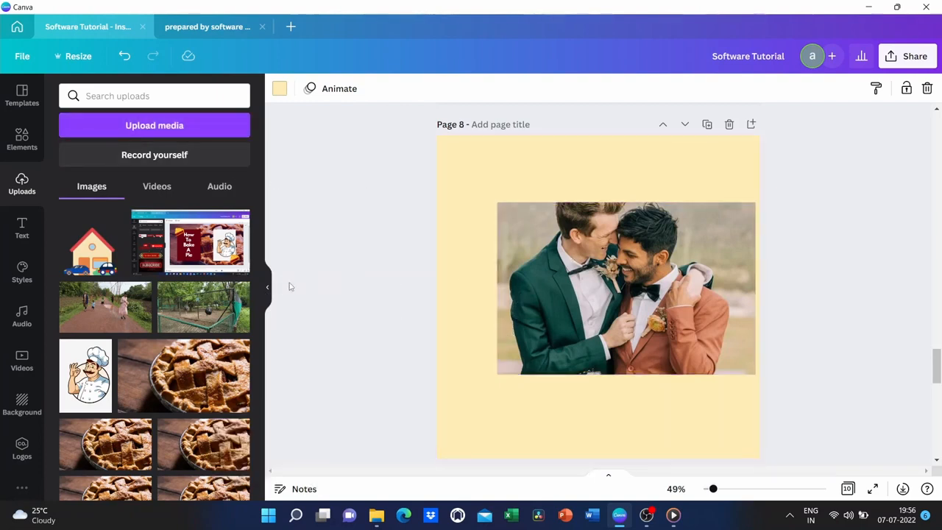
{"action": "left_click", "coordinate": [22, 139]}
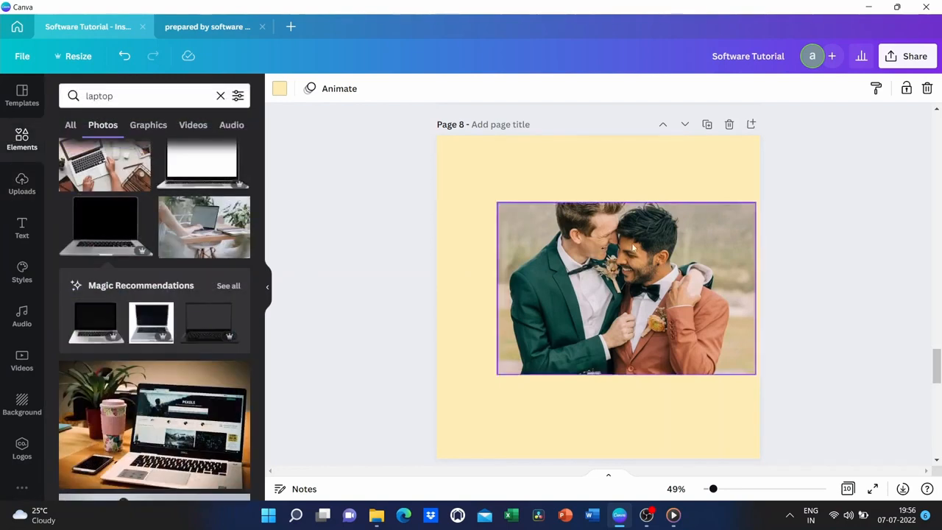
- Center the couple photo horizontally on page 8 and shrink it from its lower-right corner
{"action": "left_click_drag", "start_coordinate": [652, 250], "coordinate": [627, 257]}
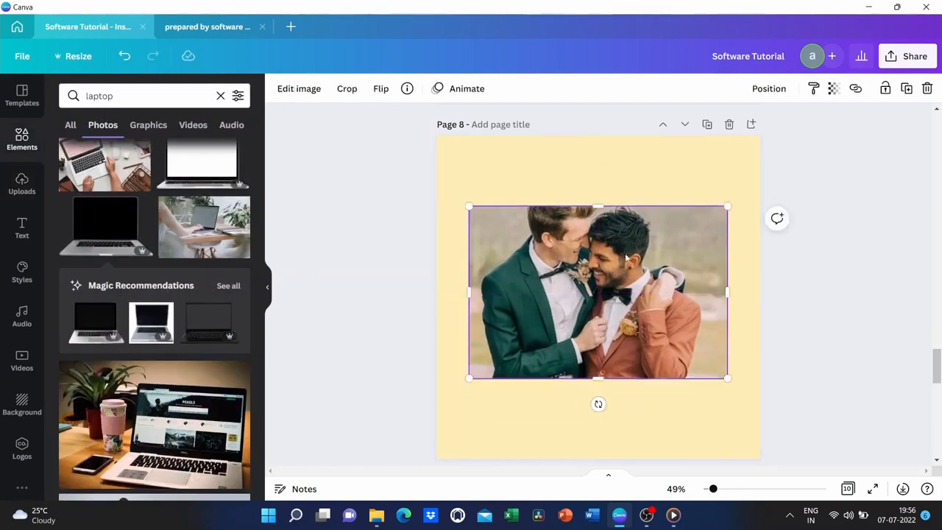
{"action": "key", "text": "alt"}
{"action": "left_click_drag", "start_coordinate": [726, 380], "coordinate": [667, 340]}
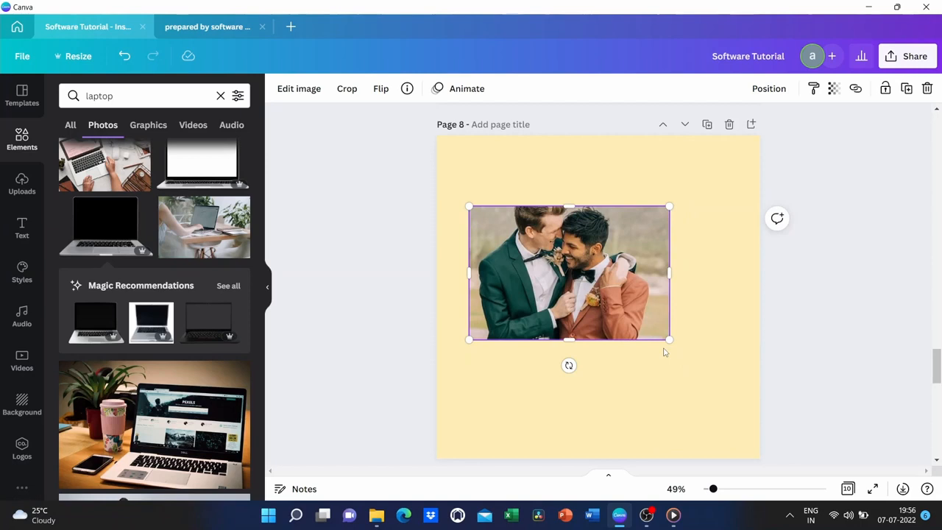
- Enlarge the couple photo on page 8 proportionally, then crop in its right side from the lower-right corner without scaling it
{"action": "left_click", "coordinate": [663, 352]}
{"action": "left_click", "coordinate": [665, 336]}
{"action": "left_click_drag", "start_coordinate": [670, 340], "coordinate": [764, 403]}
{"action": "left_click_drag", "start_coordinate": [639, 318], "coordinate": [663, 330]}
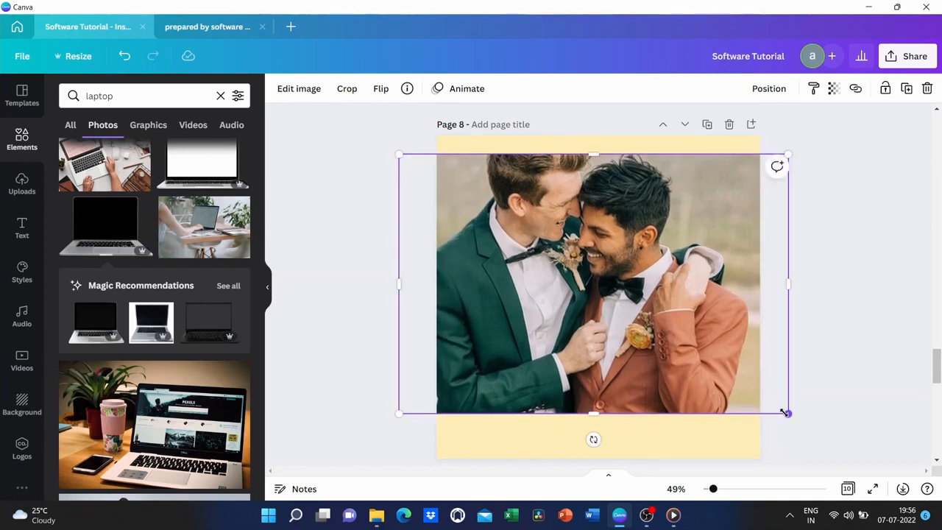
{"action": "key", "text": "shift"}
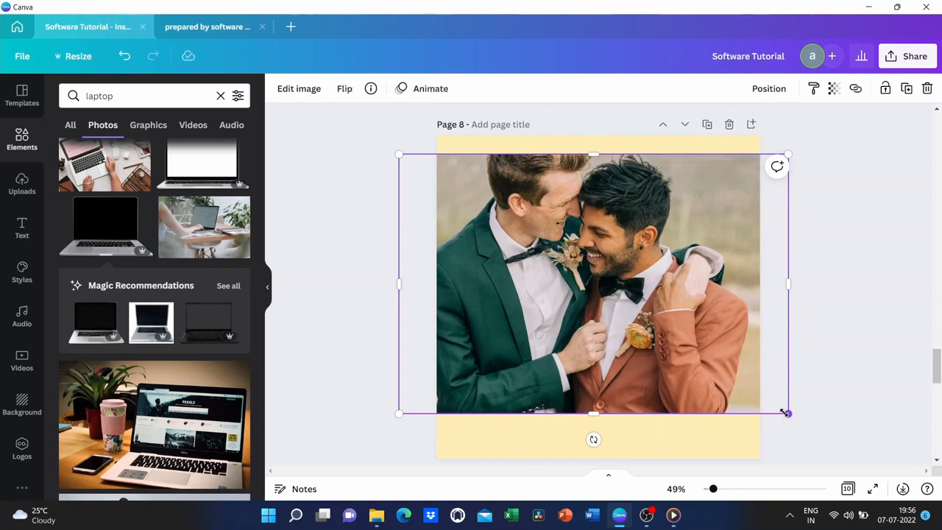
{"action": "left_click_drag", "start_coordinate": [786, 413], "coordinate": [707, 412]}
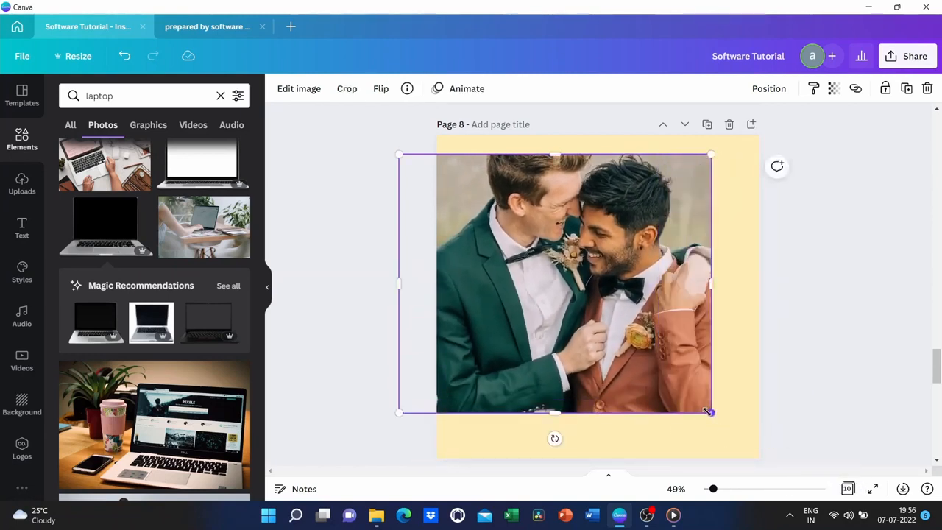
- Look over the preset and custom sizes offered for resizing the design, and close them without choosing one
{"action": "scroll", "coordinate": [706, 410], "scroll_direction": "down", "scroll_amount": 1}
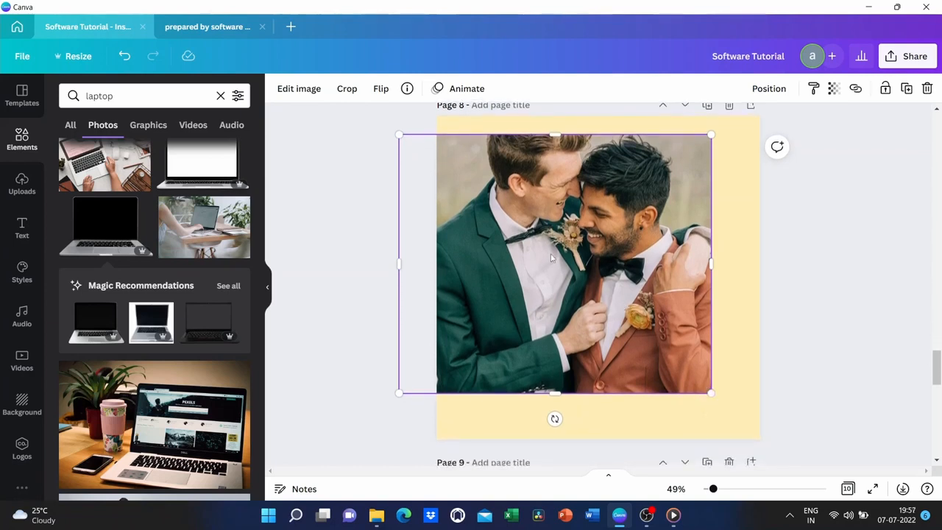
{"action": "left_click", "coordinate": [78, 56]}
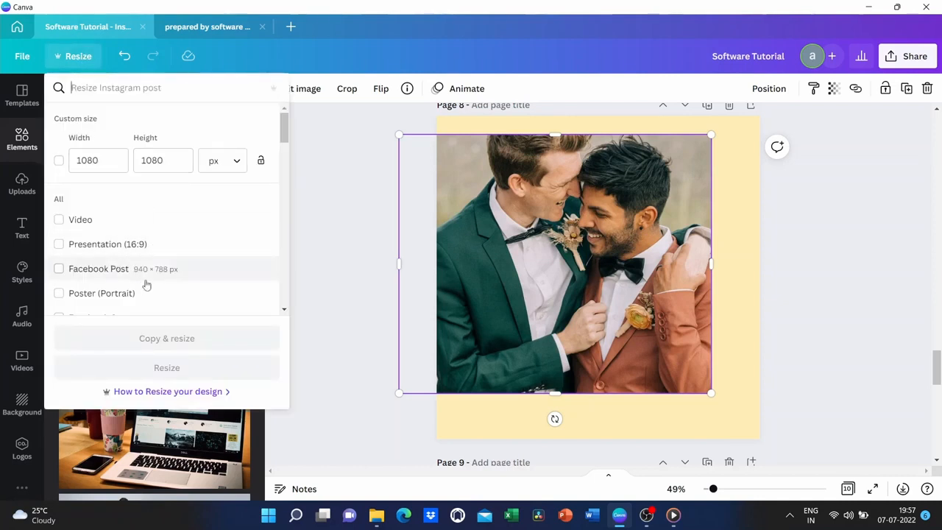
{"action": "left_click", "coordinate": [318, 219]}
- Remove the white background from the laptop photo on page 10 with Background Remover
{"action": "scroll", "coordinate": [505, 297], "scroll_direction": "down", "scroll_amount": 3}
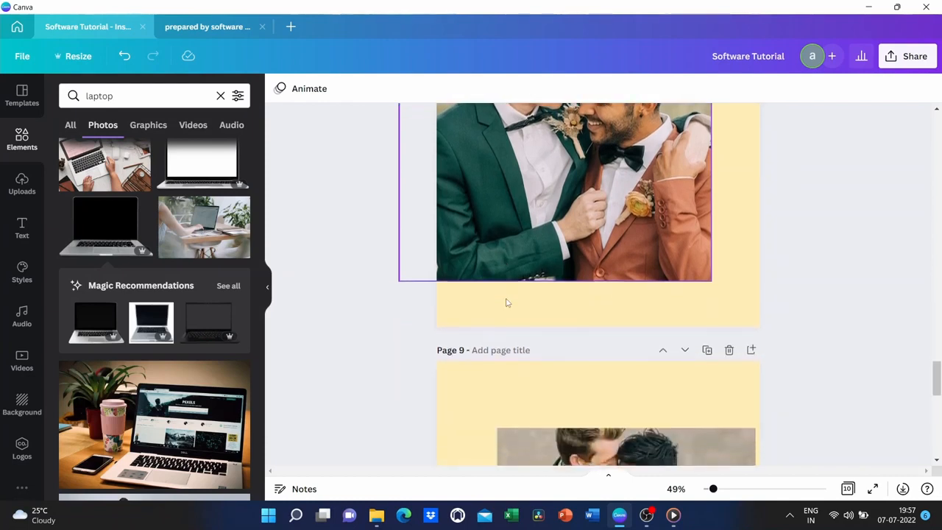
{"action": "scroll", "coordinate": [505, 302], "scroll_direction": "down", "scroll_amount": 3}
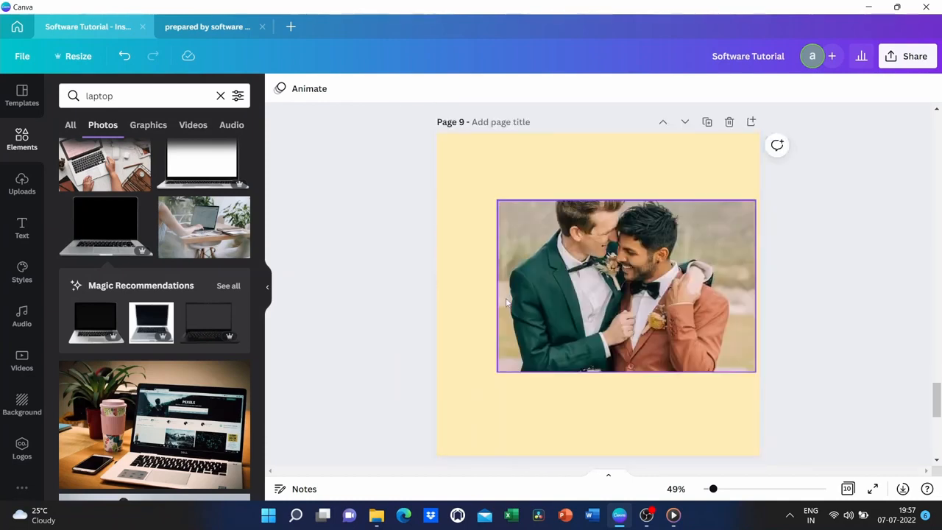
{"action": "scroll", "coordinate": [505, 301], "scroll_direction": "down", "scroll_amount": 6}
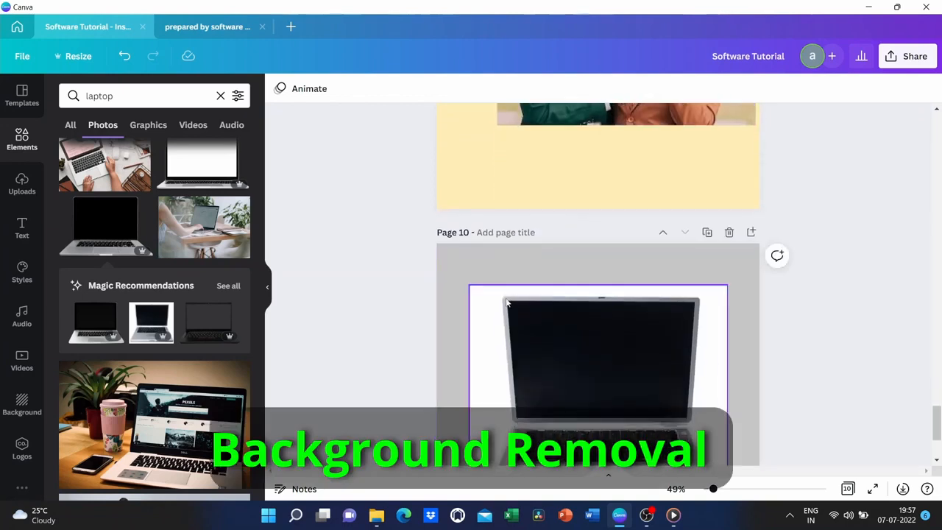
{"action": "scroll", "coordinate": [505, 297], "scroll_direction": "down", "scroll_amount": 3}
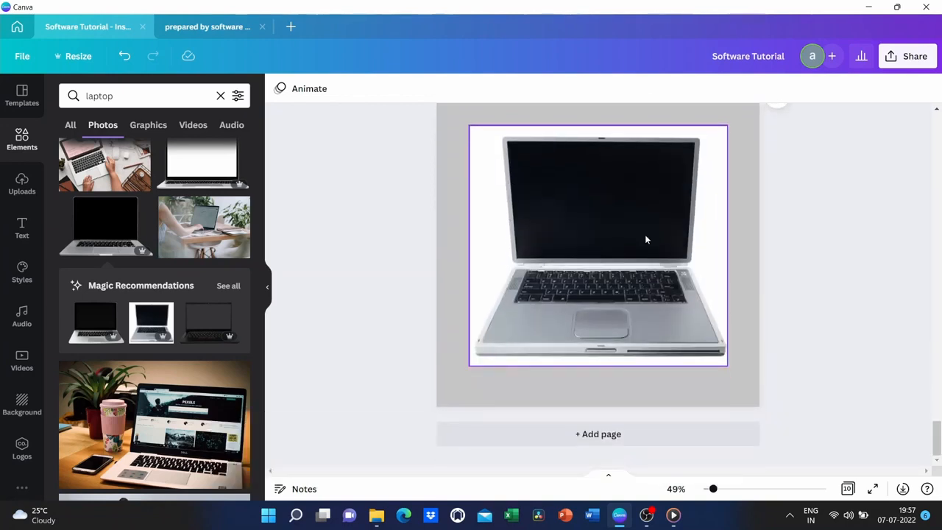
{"action": "scroll", "coordinate": [554, 306], "scroll_direction": "up", "scroll_amount": 1}
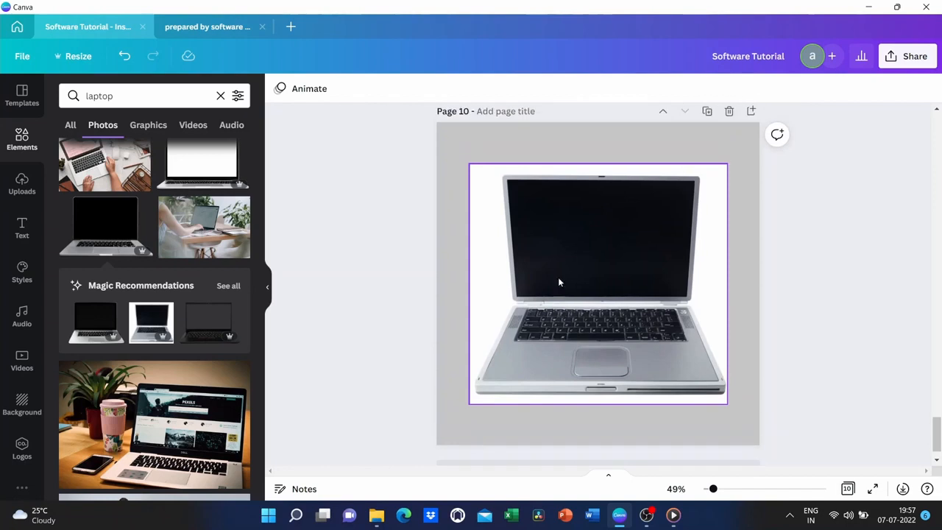
{"action": "left_click", "coordinate": [592, 146]}
{"action": "left_click", "coordinate": [601, 242]}
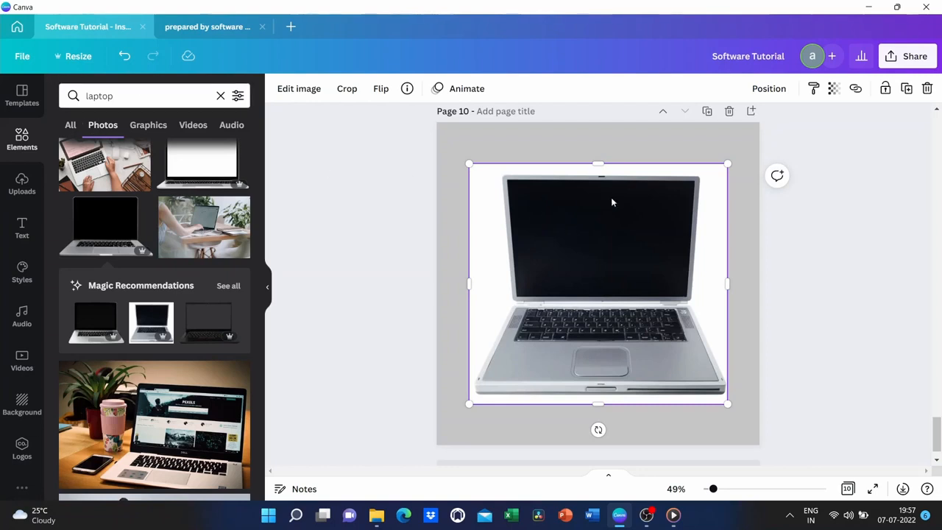
{"action": "left_click", "coordinate": [299, 89]}
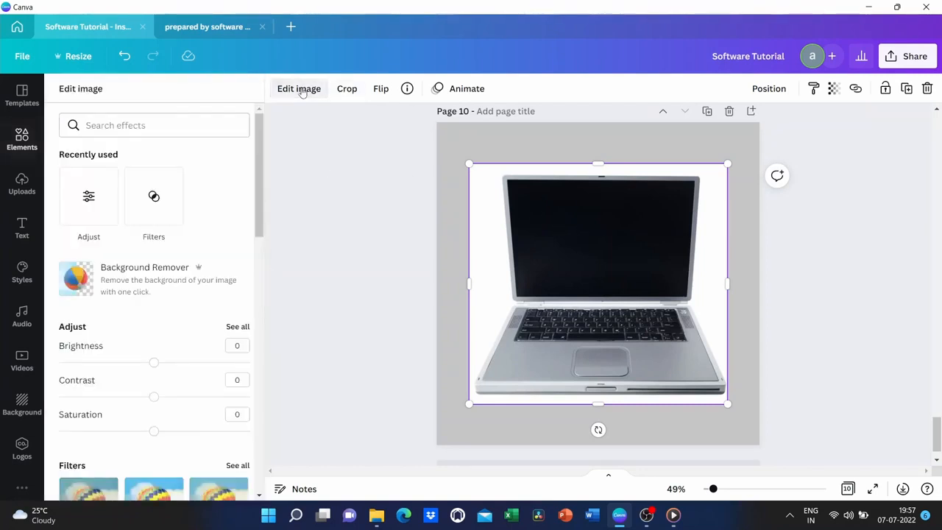
{"action": "left_click", "coordinate": [103, 292]}
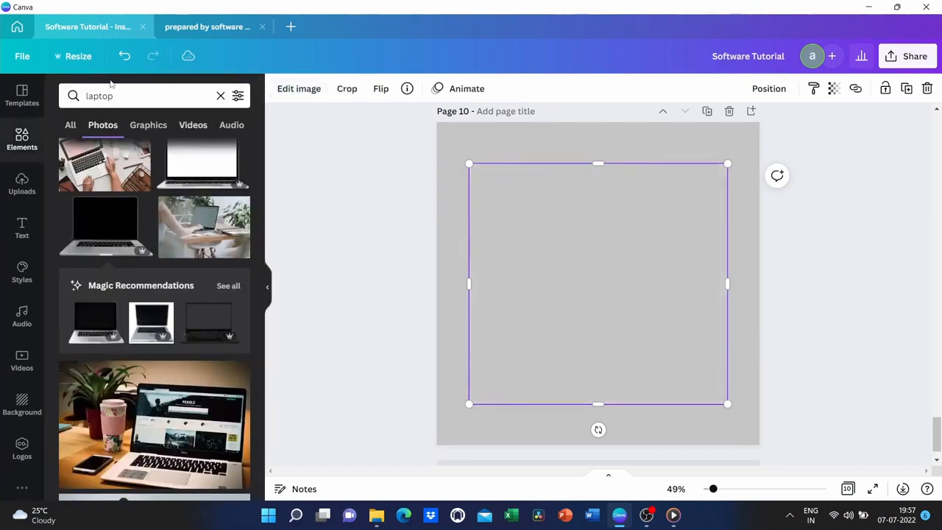
- Search the resize formats for facebook and create a resized copy of the design as a Facebook Ad (1200 × 628 px)
{"action": "left_click", "coordinate": [74, 56]}
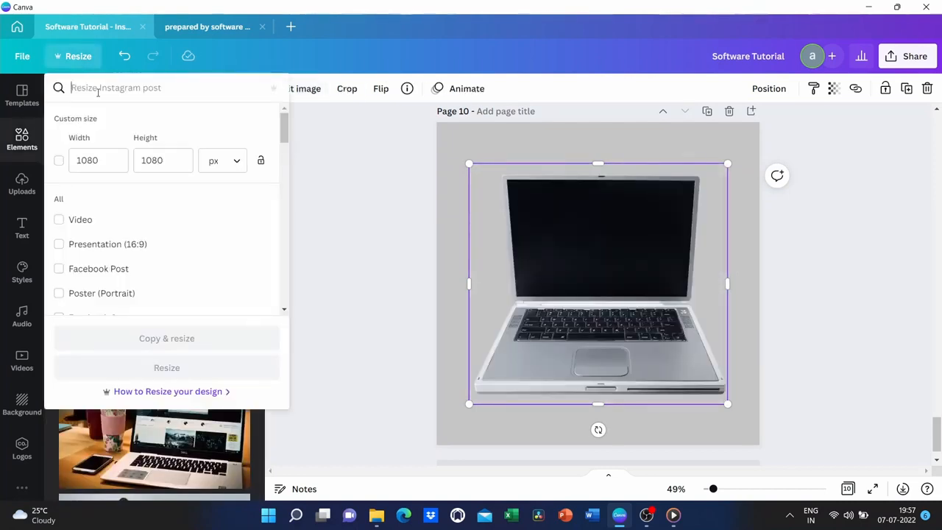
{"action": "type", "text": "facebook"}
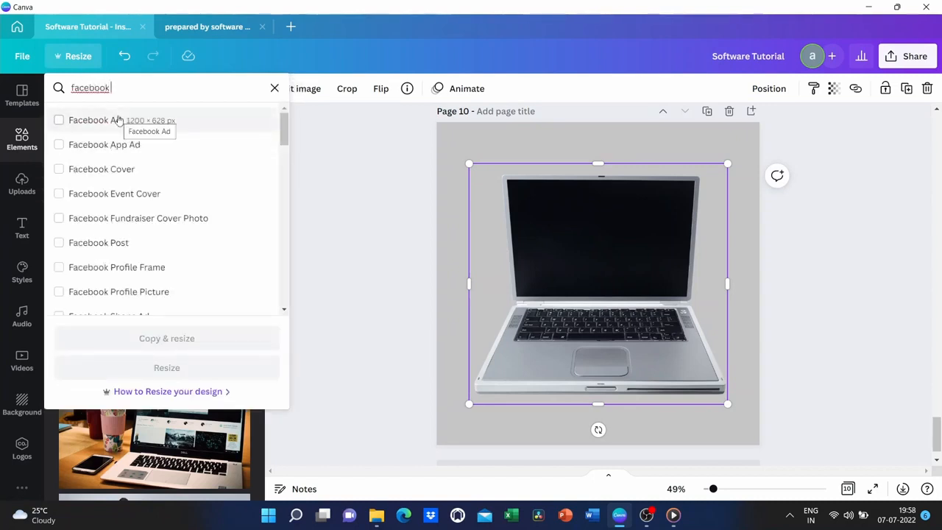
{"action": "left_click", "coordinate": [118, 120]}
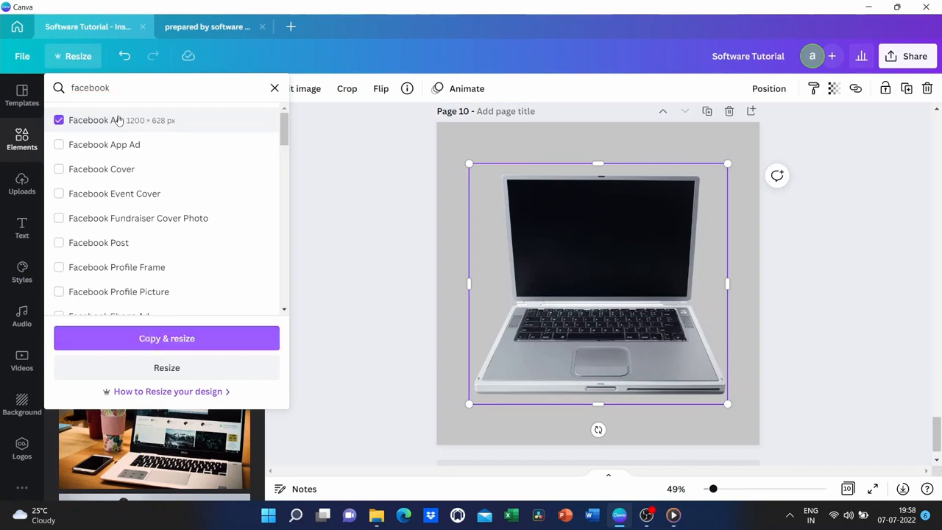
{"action": "left_click", "coordinate": [176, 346]}
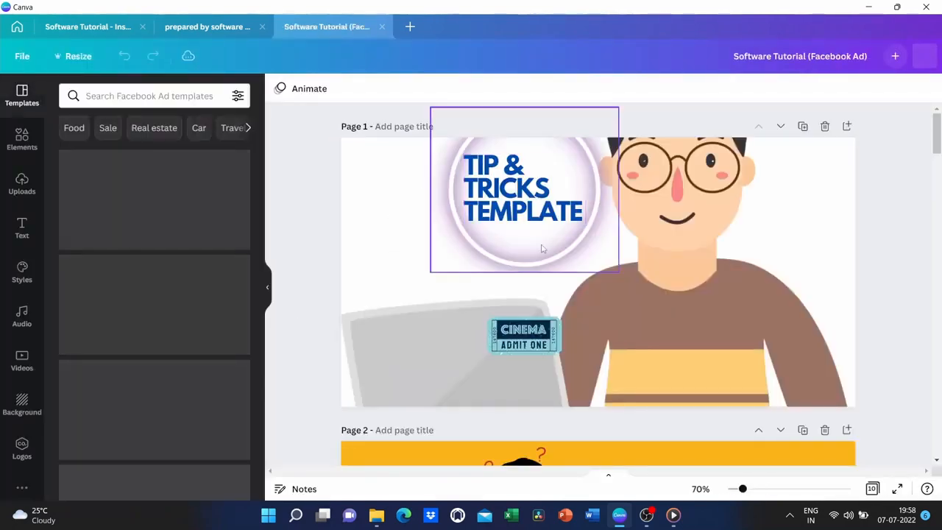
- Examine how the pages of the Facebook Ad copy are laid out, and return to the original Software Tutorial design
{"action": "scroll", "coordinate": [542, 249], "scroll_direction": "down", "scroll_amount": 3}
{"action": "scroll", "coordinate": [542, 249], "scroll_direction": "down", "scroll_amount": 12}
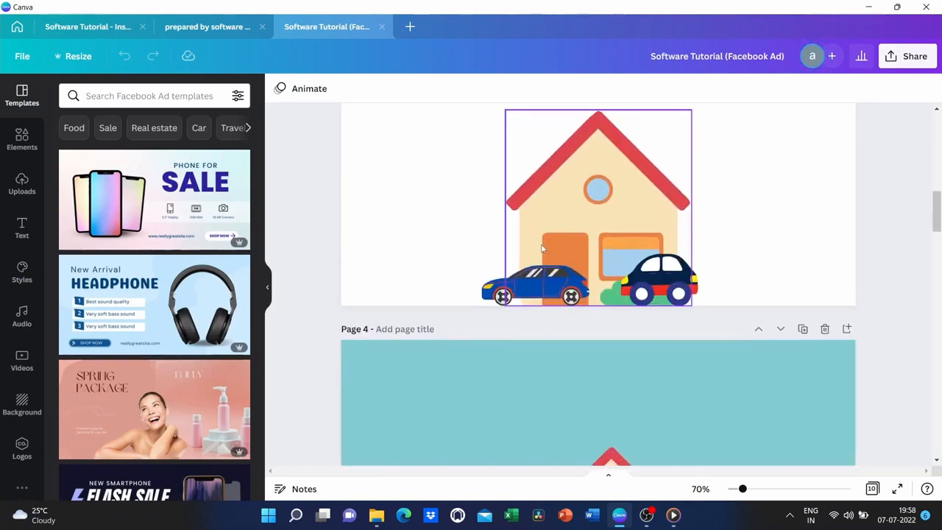
{"action": "scroll", "coordinate": [541, 248], "scroll_direction": "down", "scroll_amount": 5}
{"action": "scroll", "coordinate": [541, 249], "scroll_direction": "up", "scroll_amount": 15}
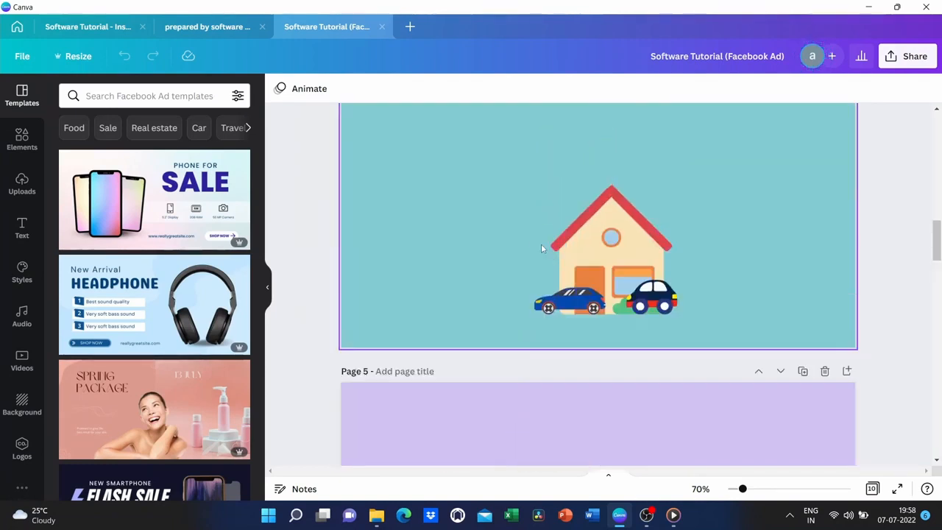
{"action": "scroll", "coordinate": [542, 248], "scroll_direction": "up", "scroll_amount": 3}
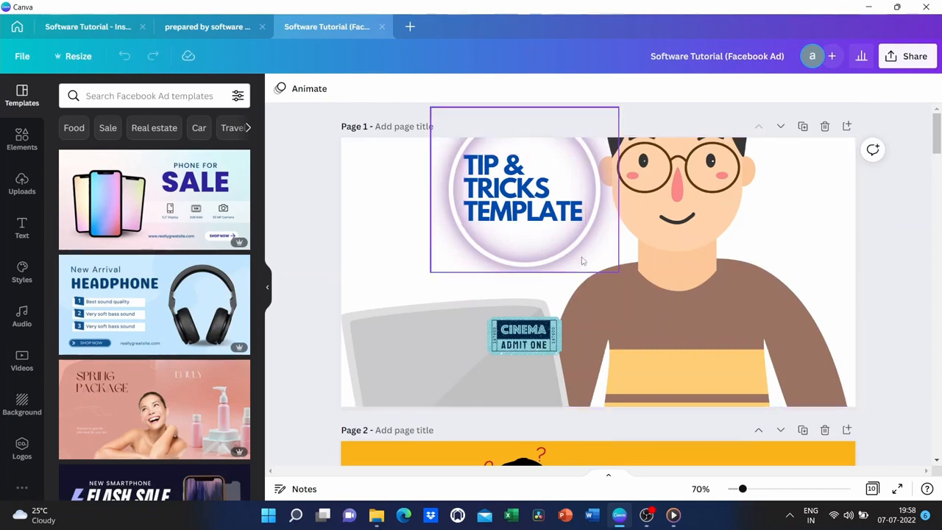
{"action": "scroll", "coordinate": [581, 261], "scroll_direction": "down", "scroll_amount": 20}
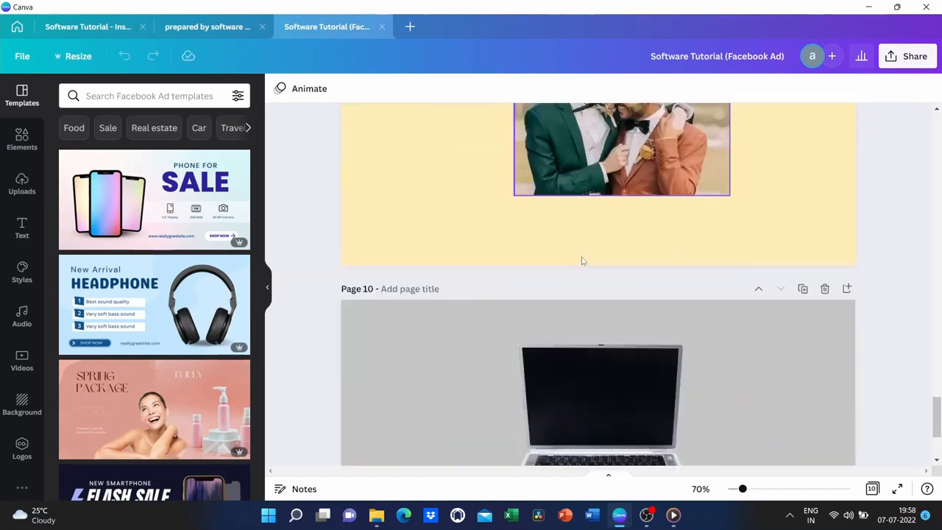
{"action": "scroll", "coordinate": [581, 260], "scroll_direction": "up", "scroll_amount": 20}
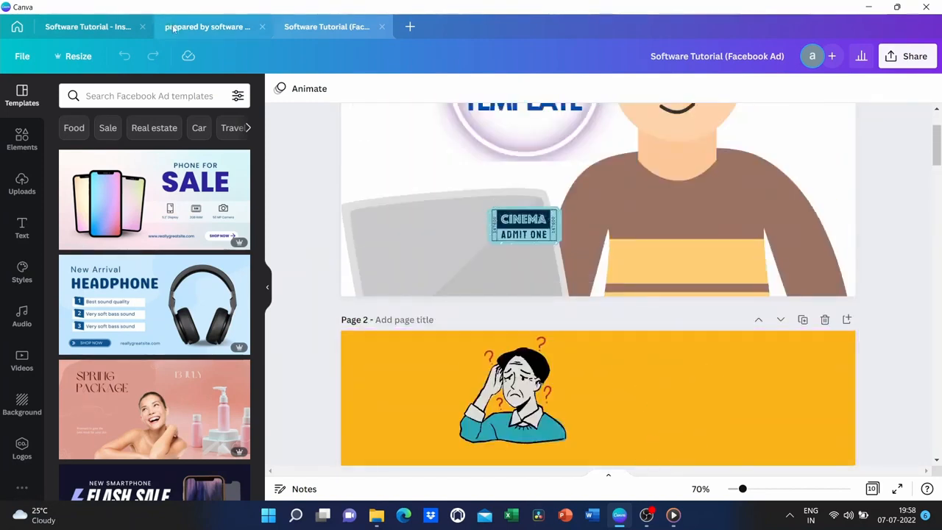
{"action": "left_click", "coordinate": [174, 28]}
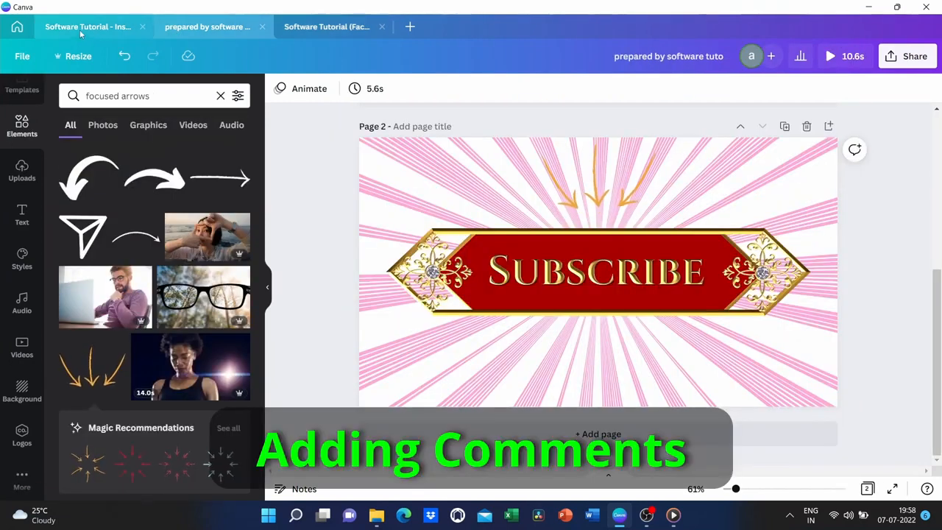
{"action": "left_click", "coordinate": [81, 29]}
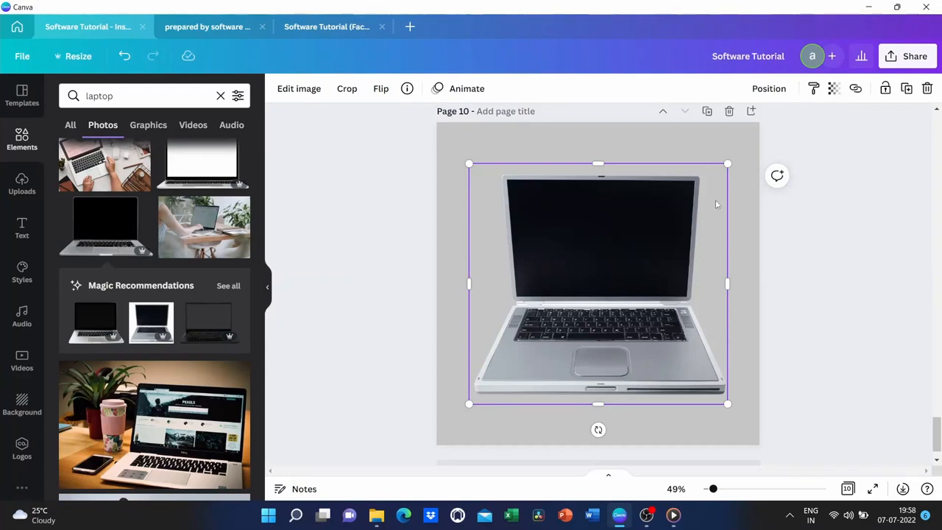
- Post the comment "Add a dropshadow" on the laptop photo on page 10, then resolve that comment
{"action": "left_click", "coordinate": [603, 158]}
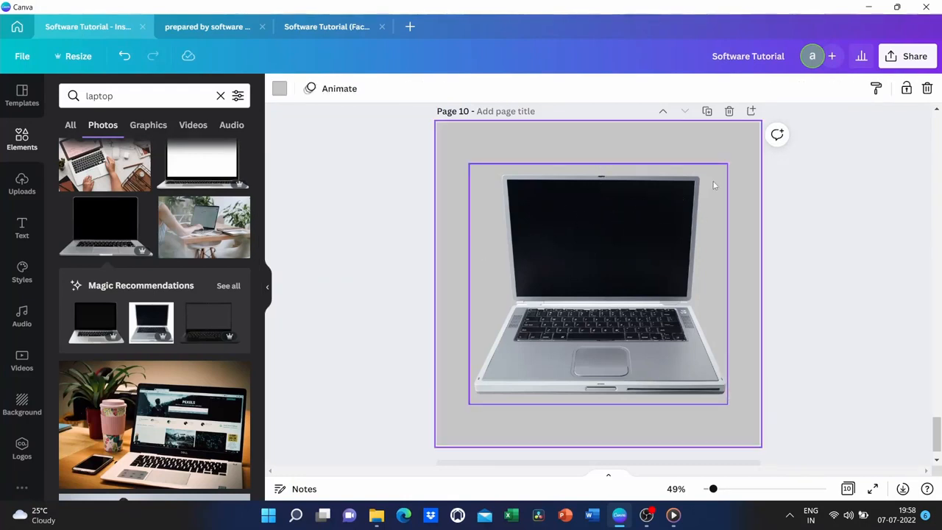
{"action": "left_click", "coordinate": [619, 243]}
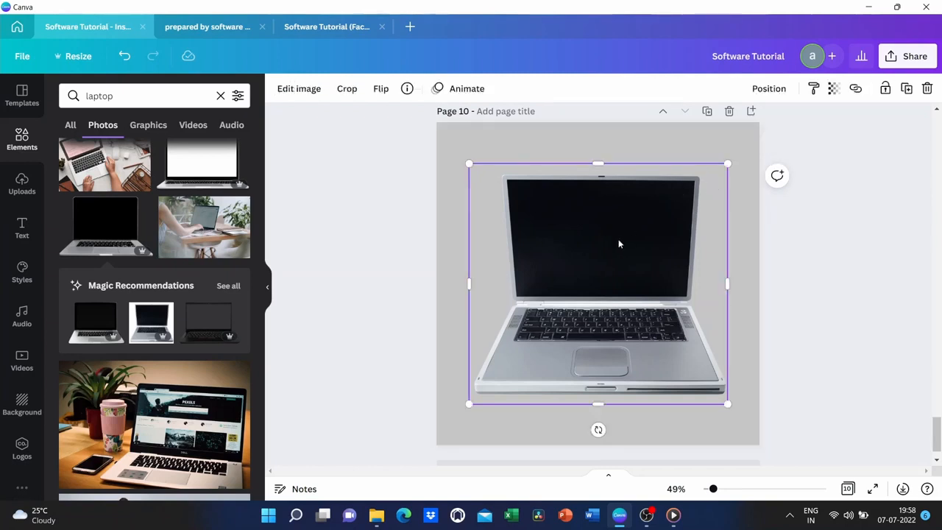
{"action": "left_click", "coordinate": [776, 175]}
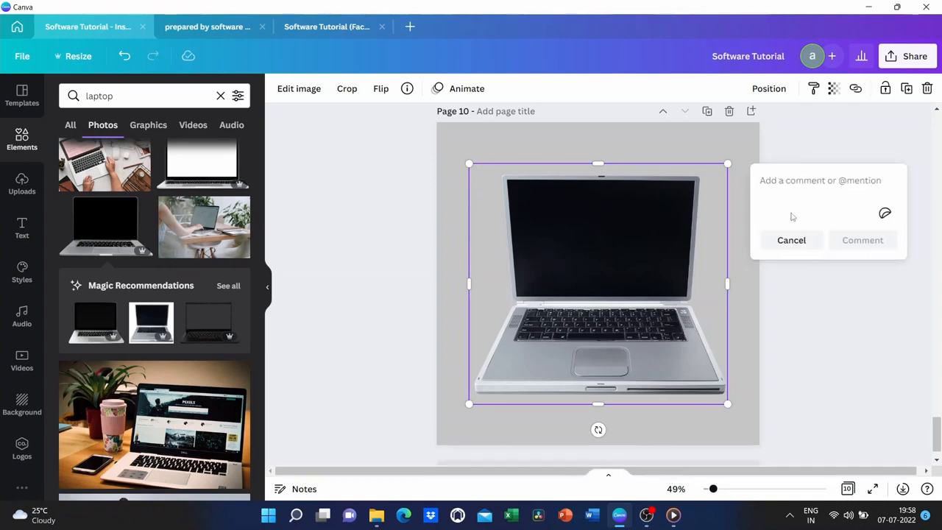
{"action": "type", "text": "ADd"}
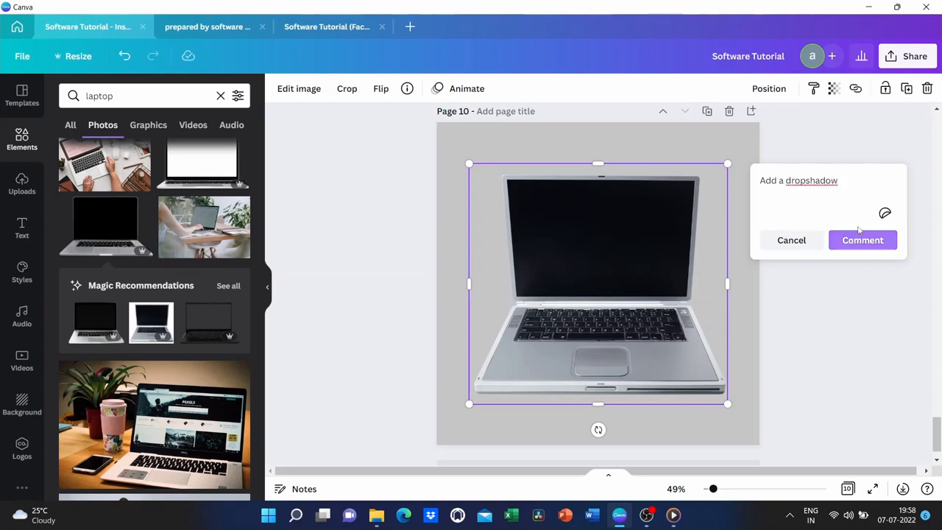
{"action": "left_click", "coordinate": [885, 215]}
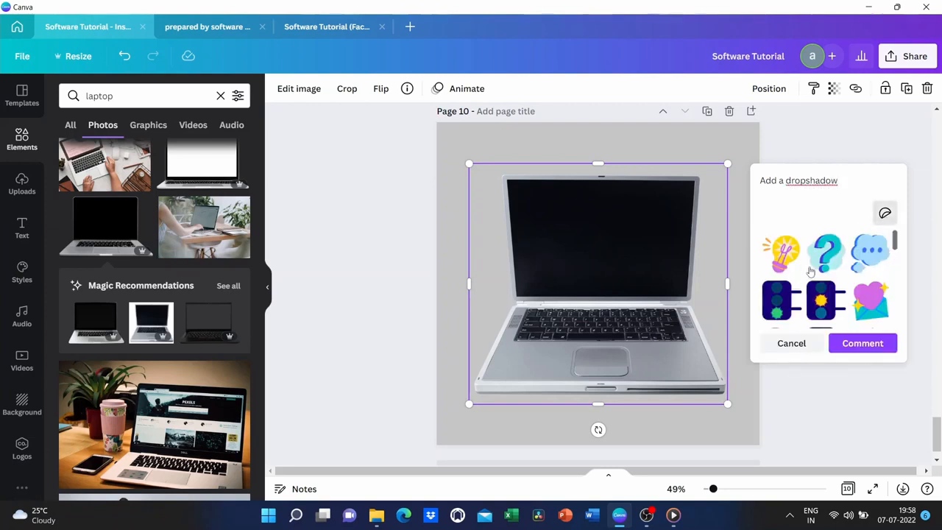
{"action": "left_click", "coordinate": [861, 343]}
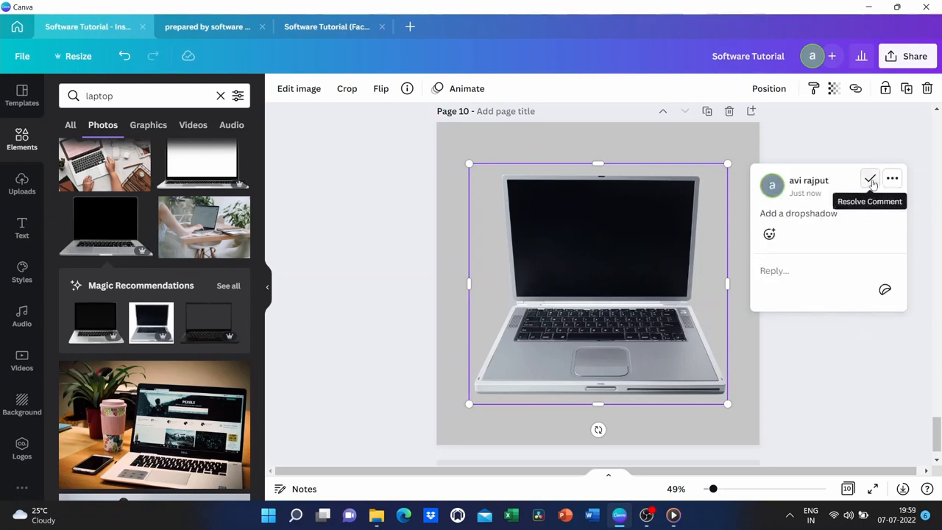
{"action": "left_click", "coordinate": [871, 180]}
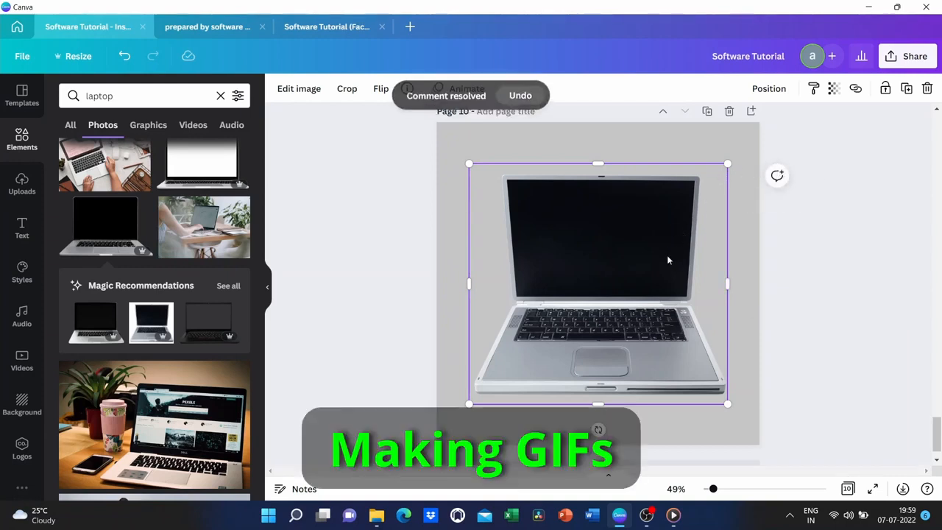
- Switch to the "prepared by software tuto" design with the Subscribe banner
{"action": "scroll", "coordinate": [668, 260], "scroll_direction": "down", "scroll_amount": 1}
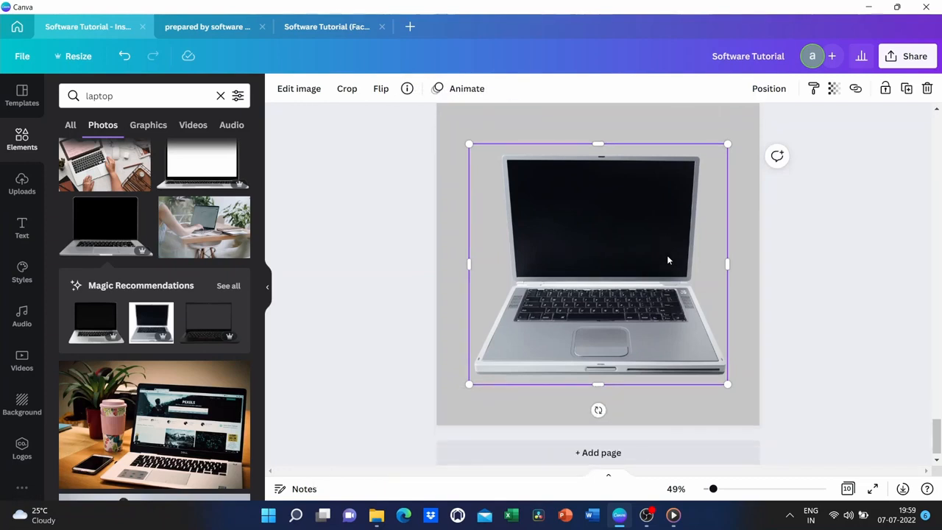
{"action": "scroll", "coordinate": [668, 260], "scroll_direction": "down", "scroll_amount": 1}
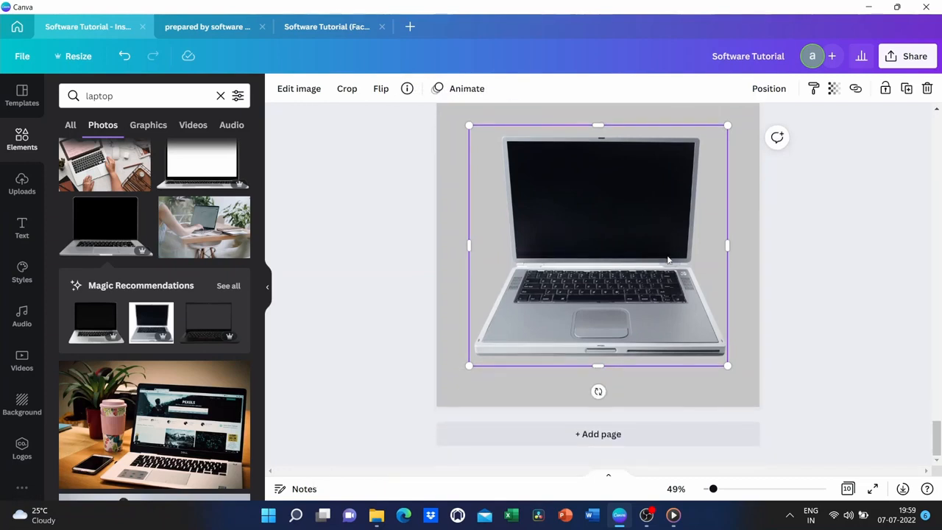
{"action": "left_click", "coordinate": [218, 18]}
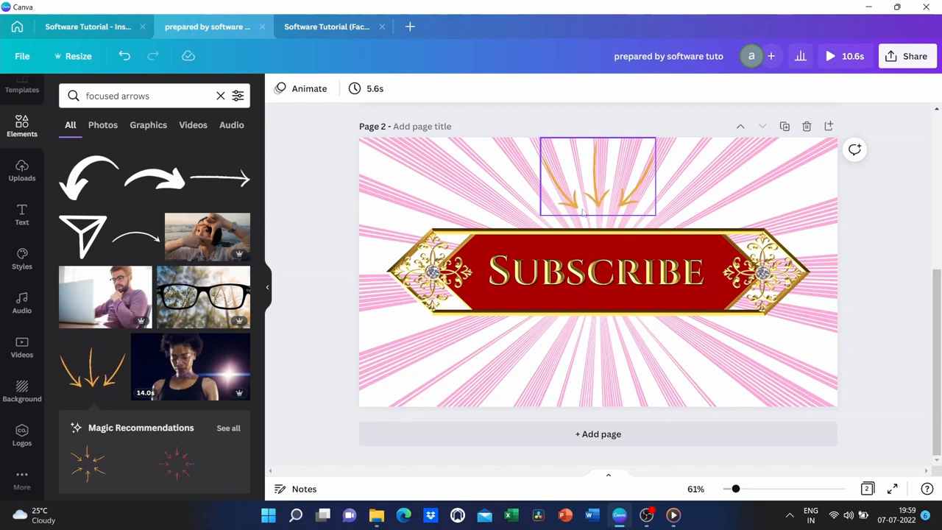